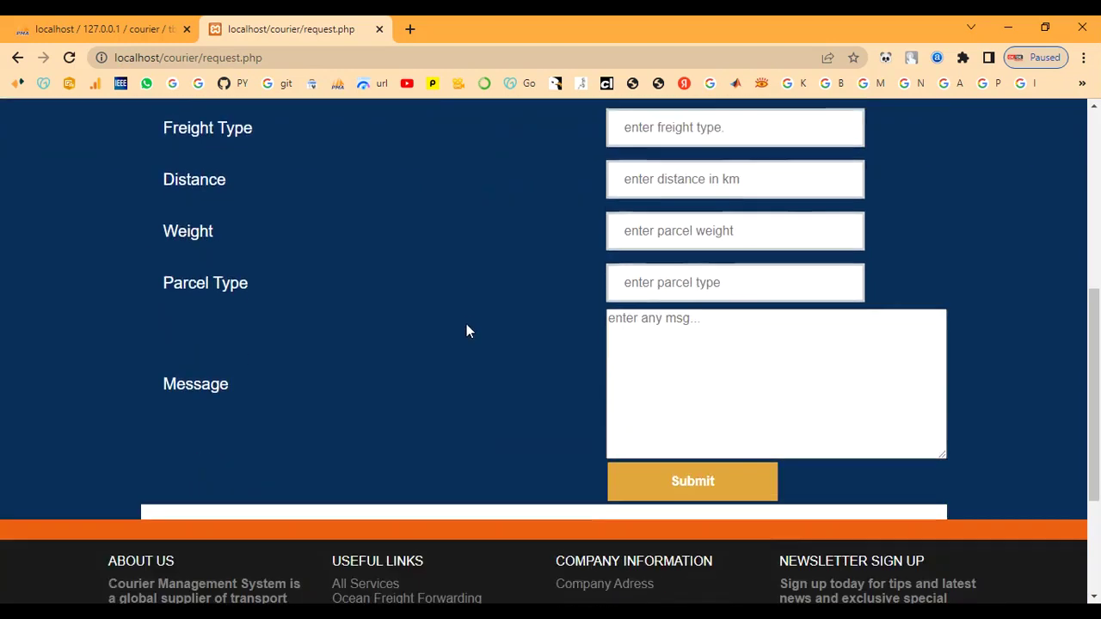
Scroll back up the empty Courier Request form.
scroll(466, 326, up, 6)
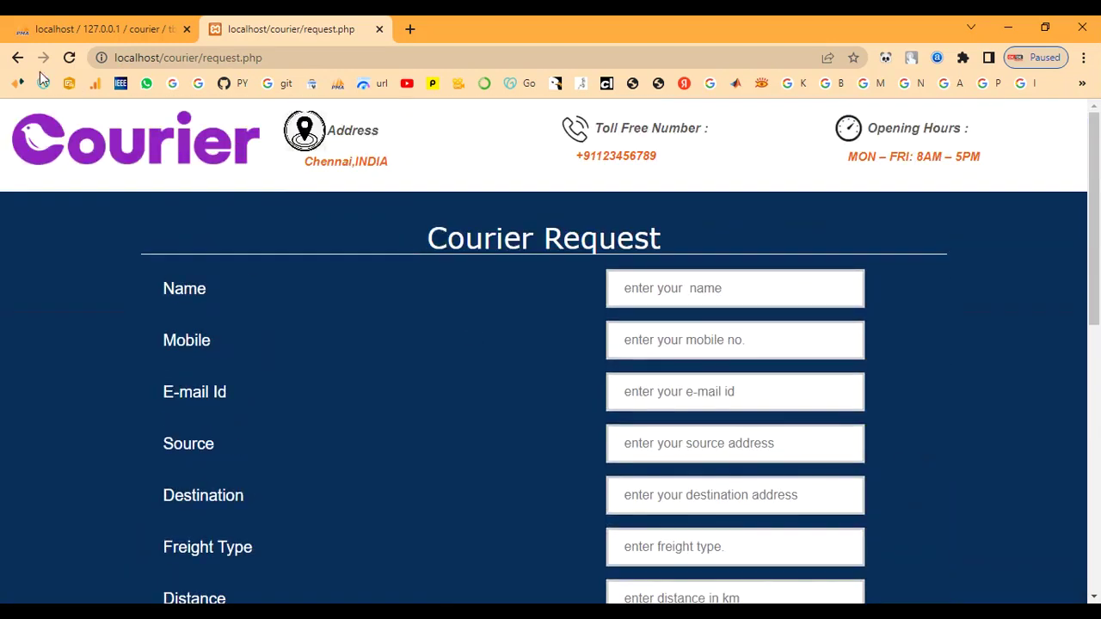
Go back and visit the Track Your Shipment page, trying the NEWS and CONTACT links.
click(16, 58)
click(474, 225)
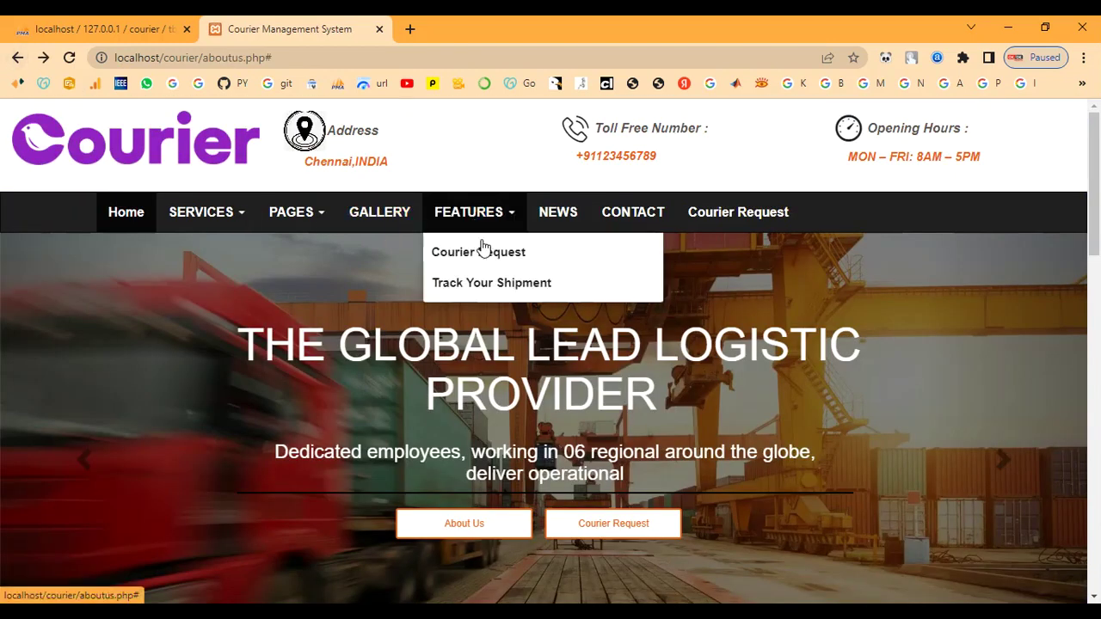
click(487, 284)
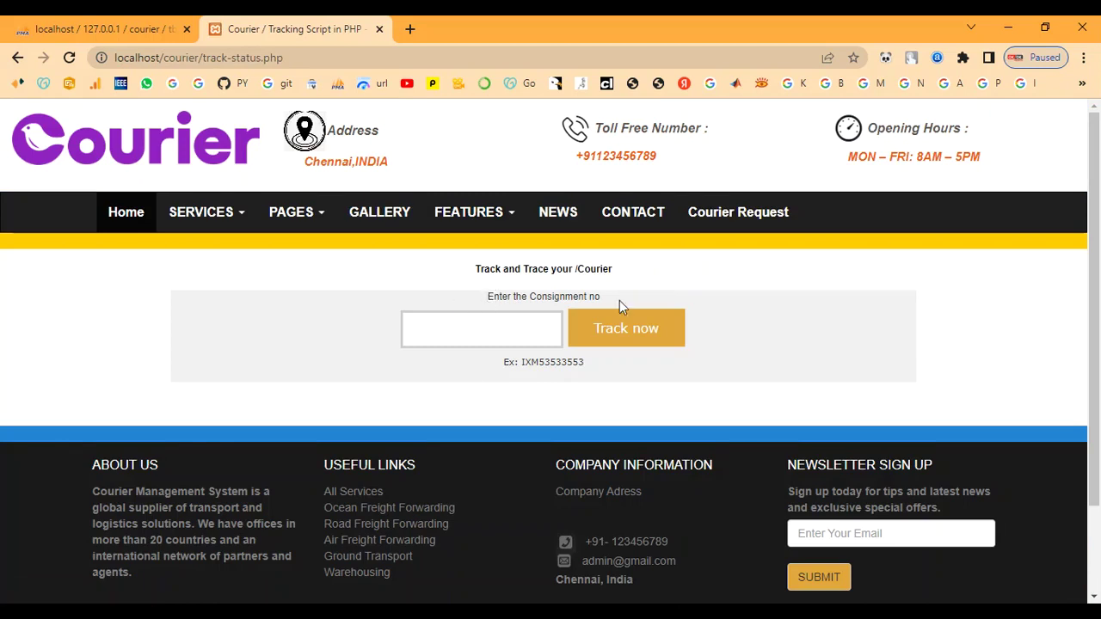
click(550, 222)
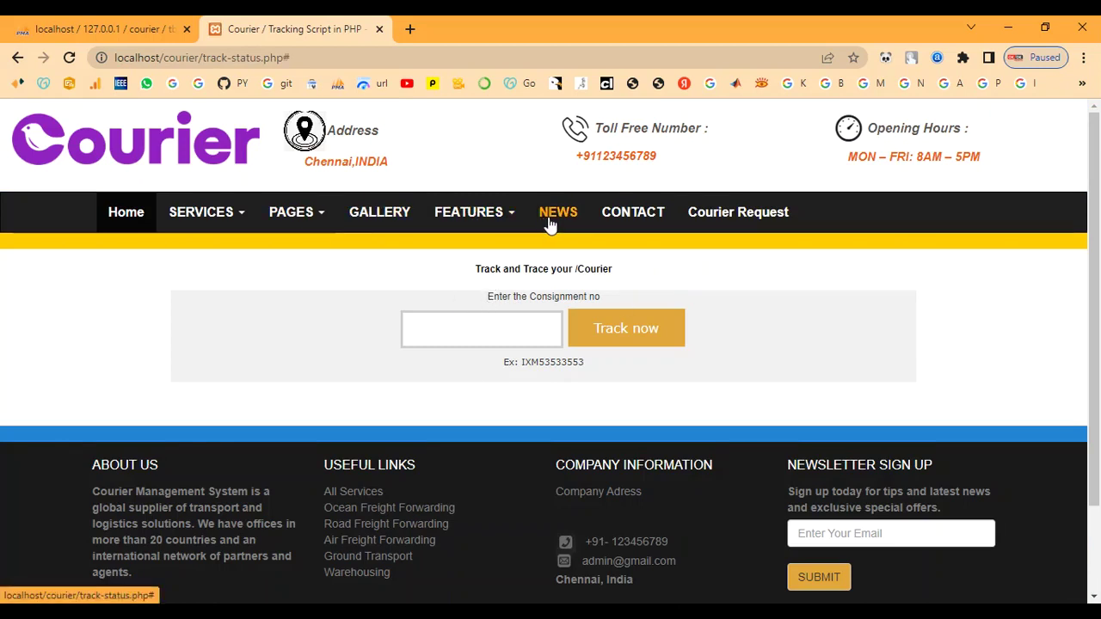
click(13, 57)
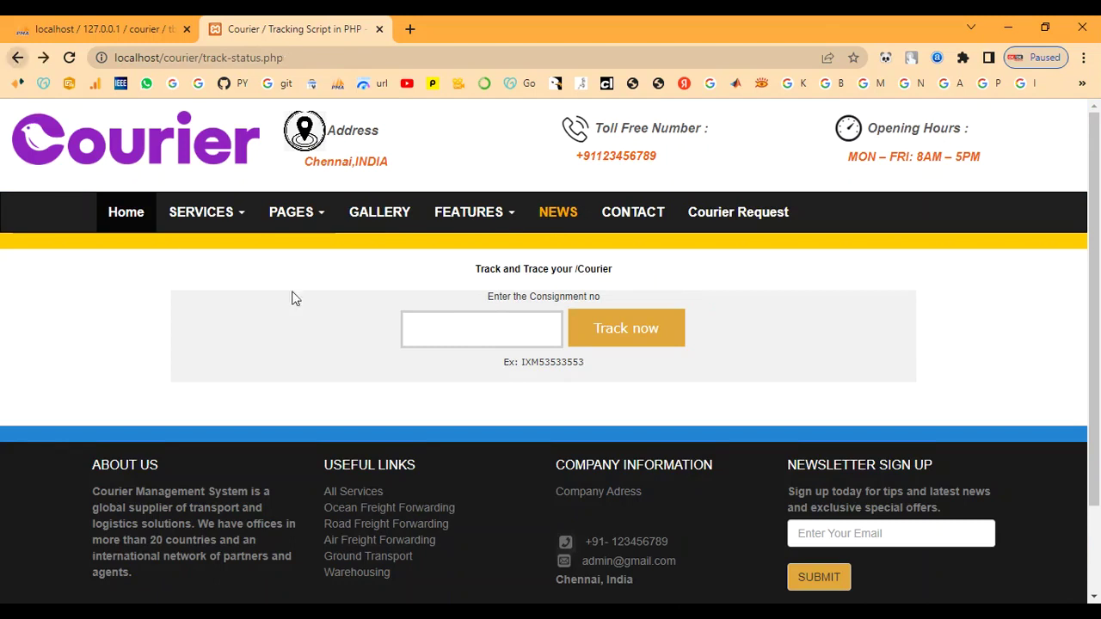
click(616, 222)
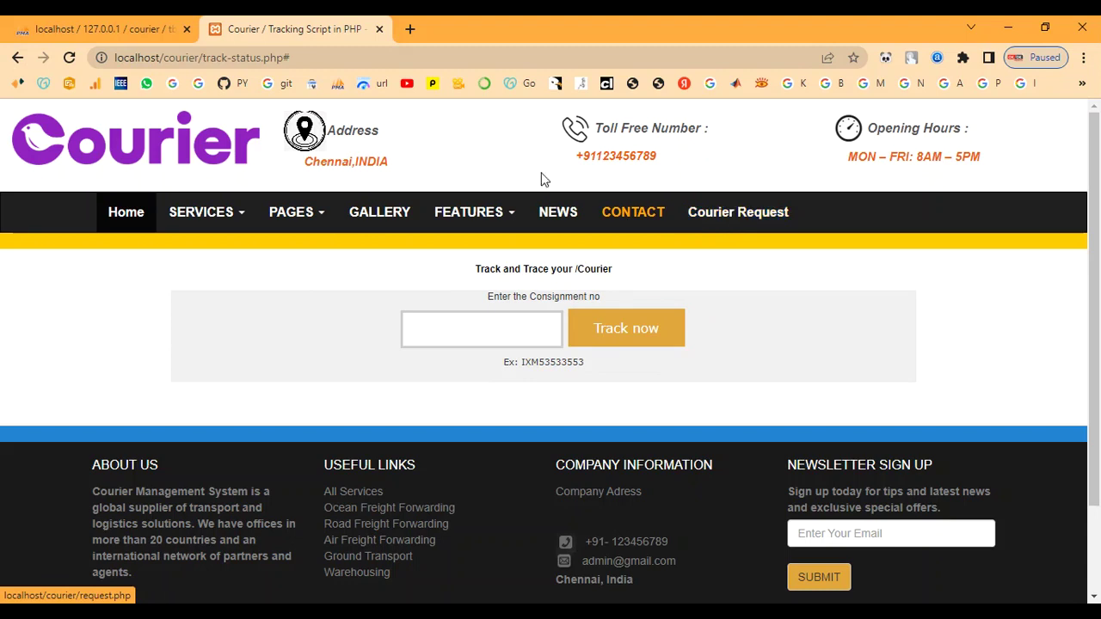
Return to the home page and open the Register Admin page.
click(136, 214)
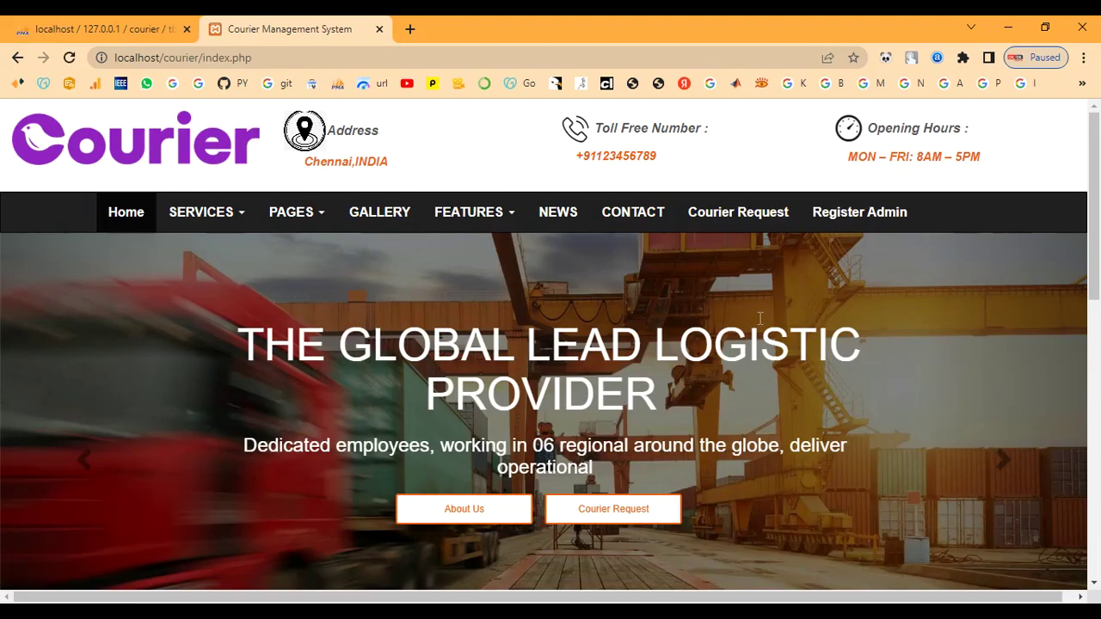
click(557, 220)
scroll(560, 263, down, 8)
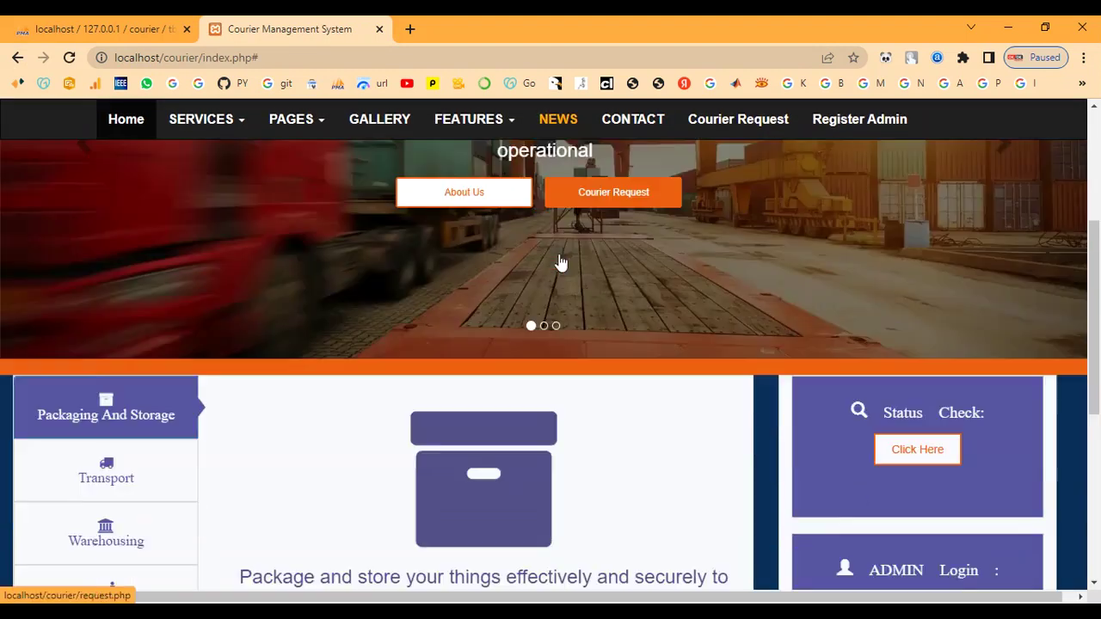
scroll(516, 319, up, 2)
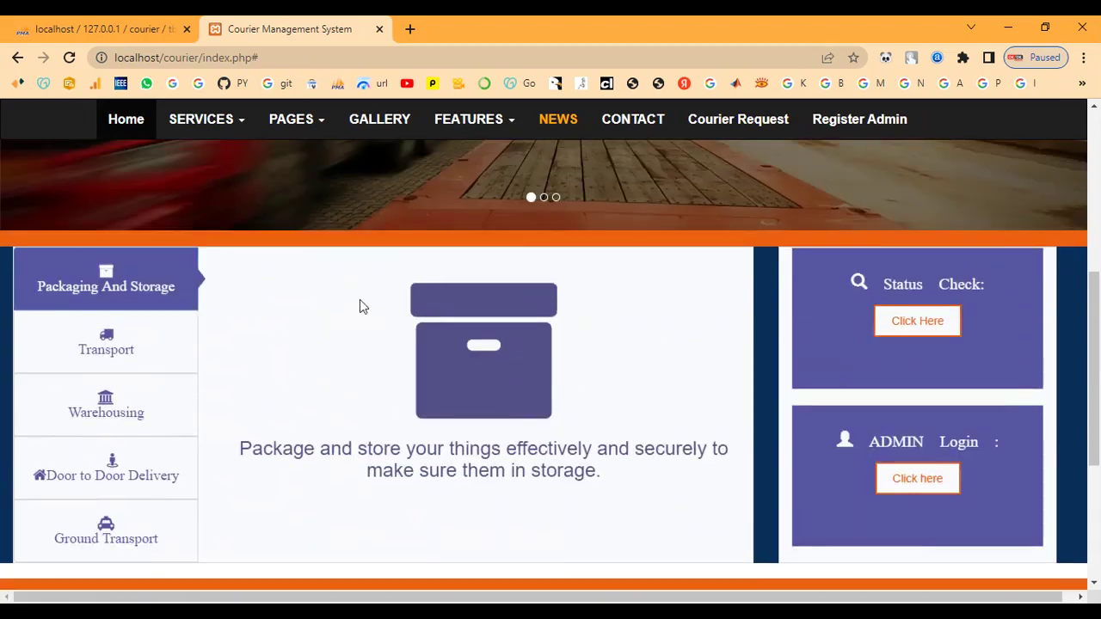
scroll(395, 383, up, 5)
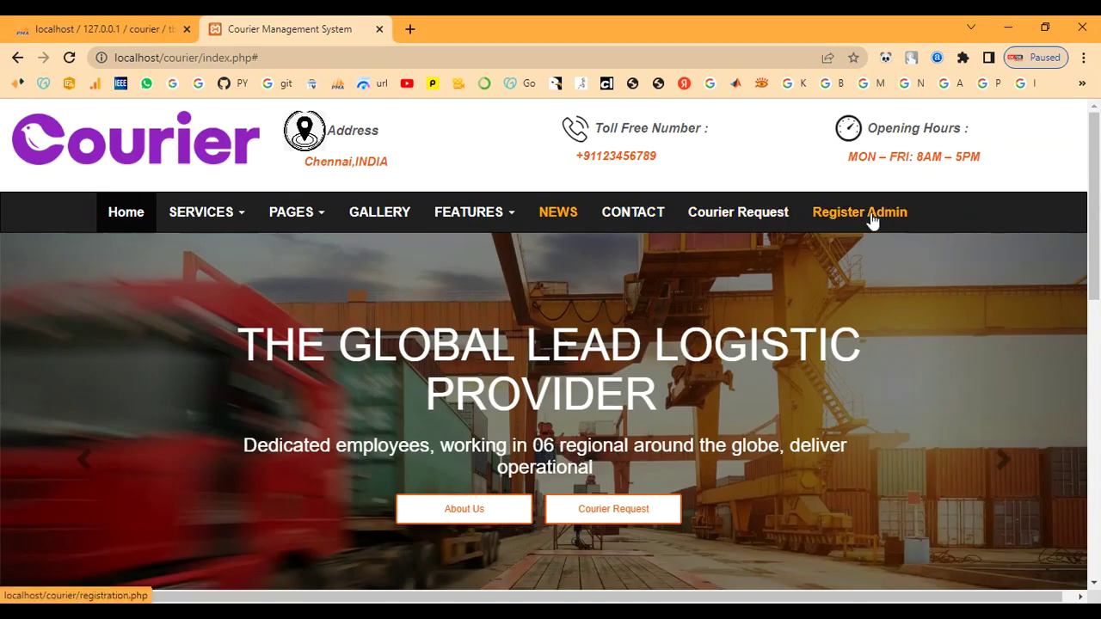
click(868, 213)
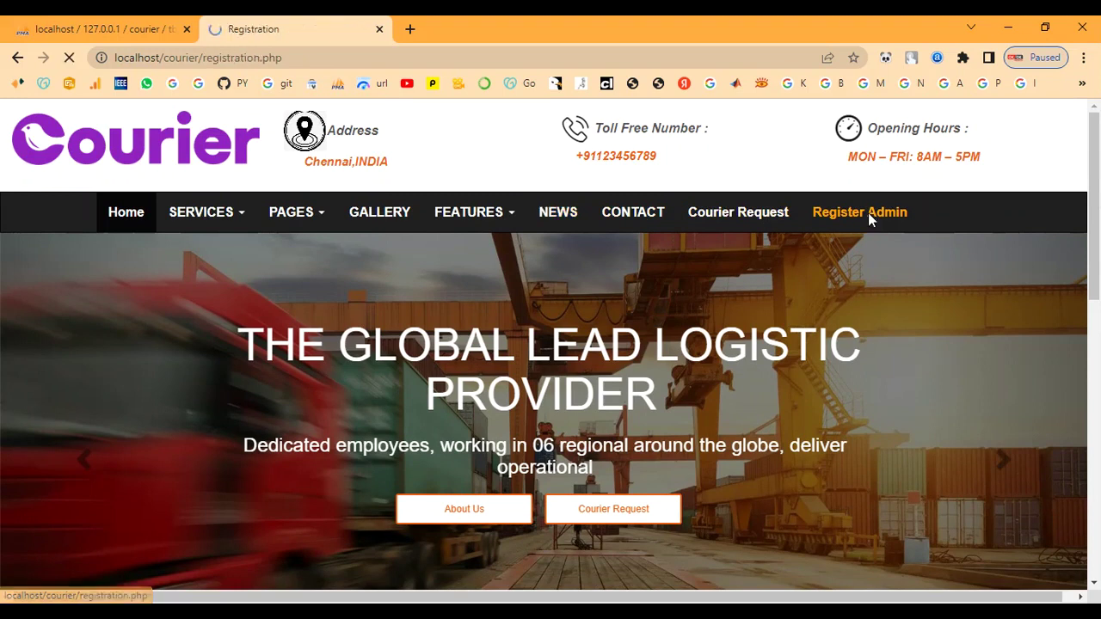
Enter name 'admin', address 'chennai' and the administrator's e-mail in both e-mail fields.
scroll(819, 267, down, 1)
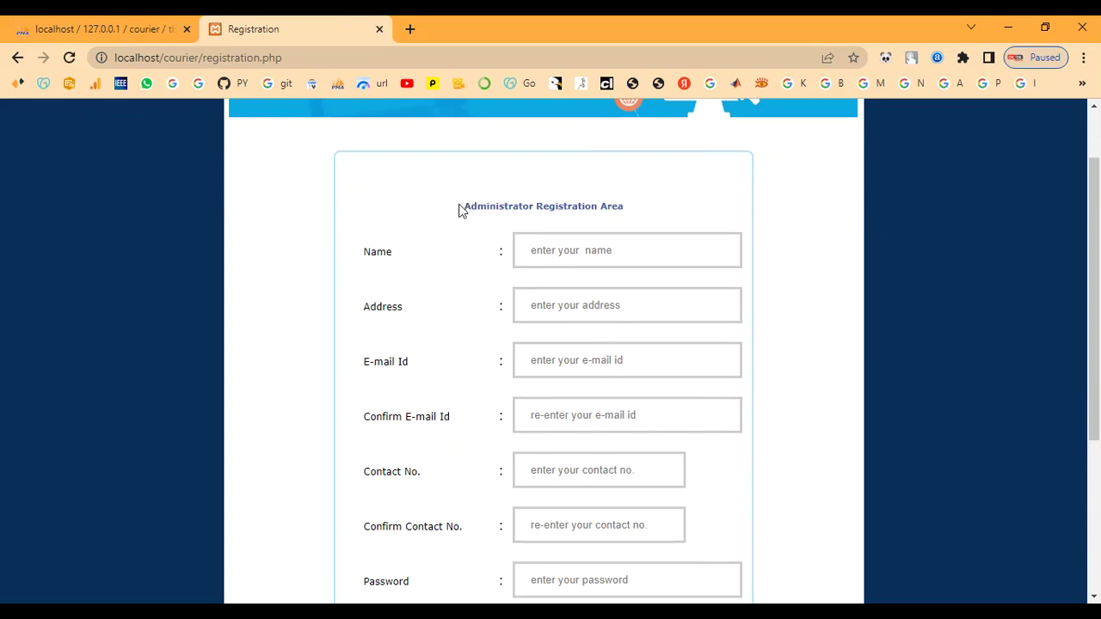
drag(625, 207, 617, 207)
click(581, 249)
text(admin)
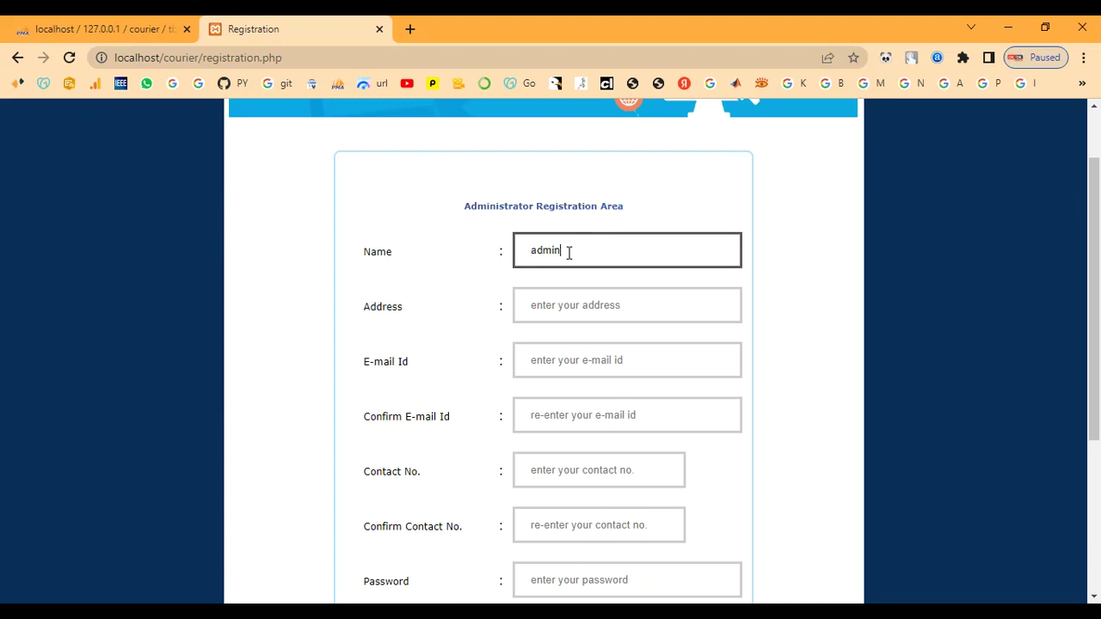
key(Tab)
text(ad)
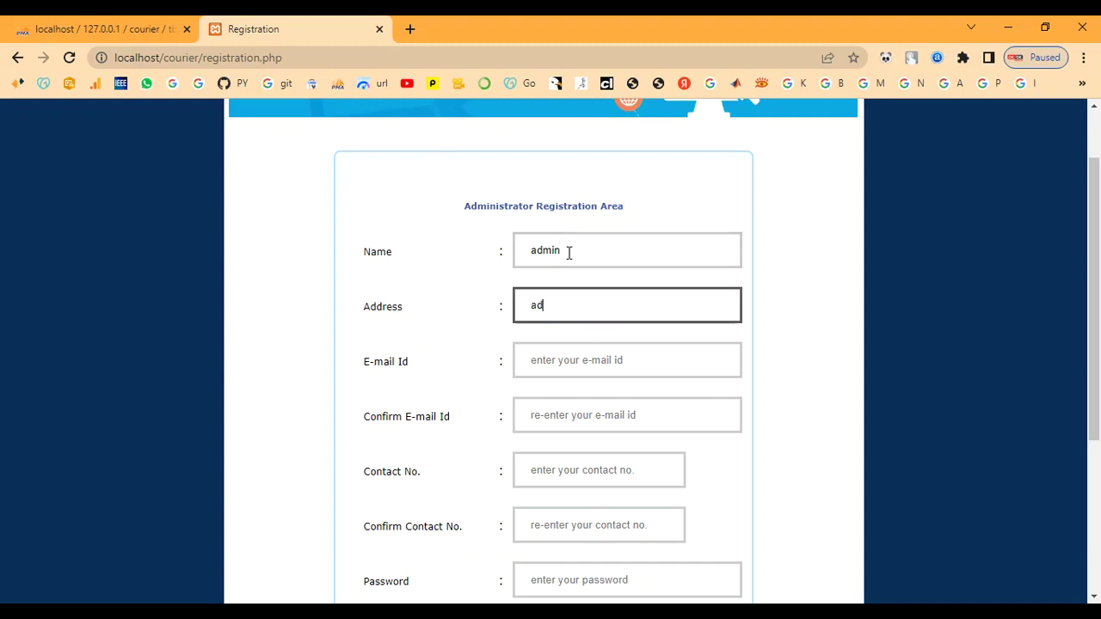
text(min)
key(BackSpace)
key(BackSpace)
key(BackSpace)
key(BackSpace)
key(BackSpace)
text(chennai)
key(Tab)
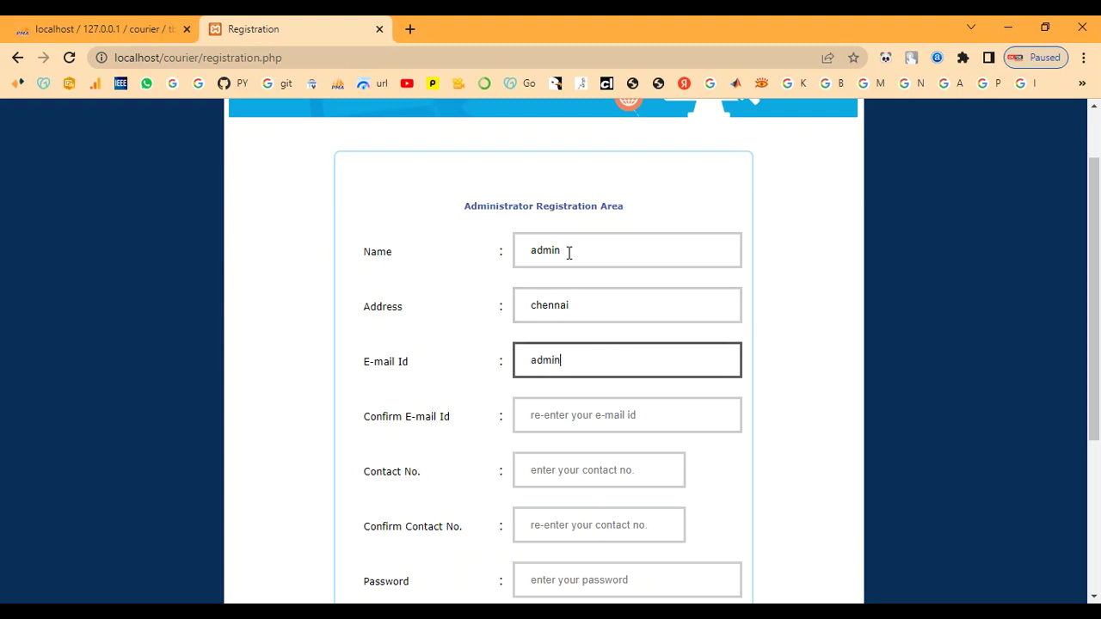
key(Tab)
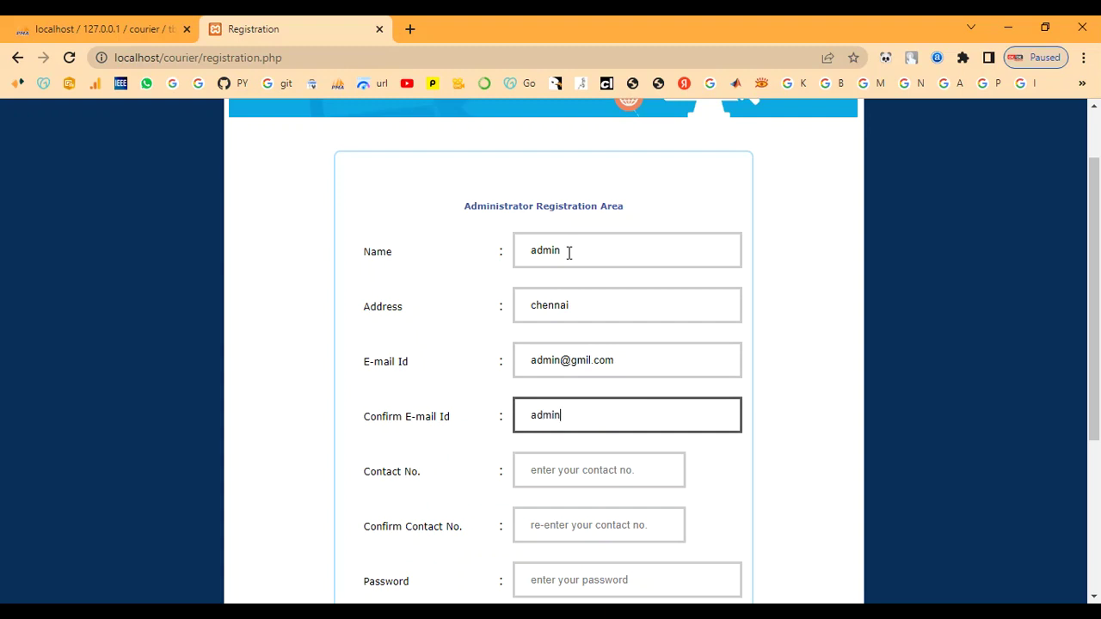
Enter the contact number twice and a password, choose Fast Courier chennai office, and submit.
key(Tab)
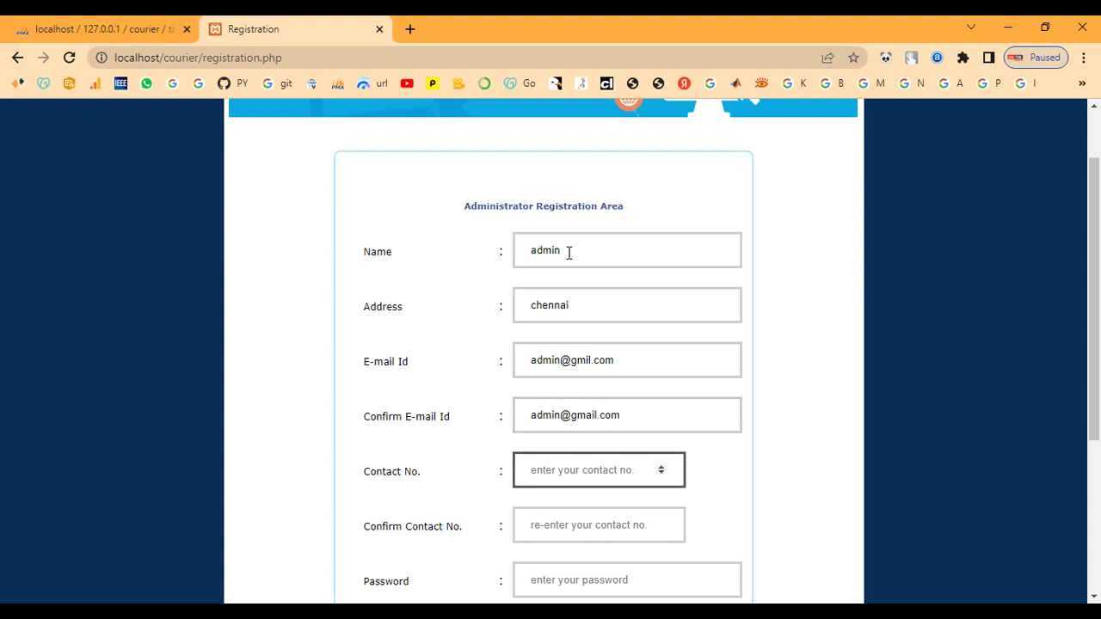
text(9087654321)
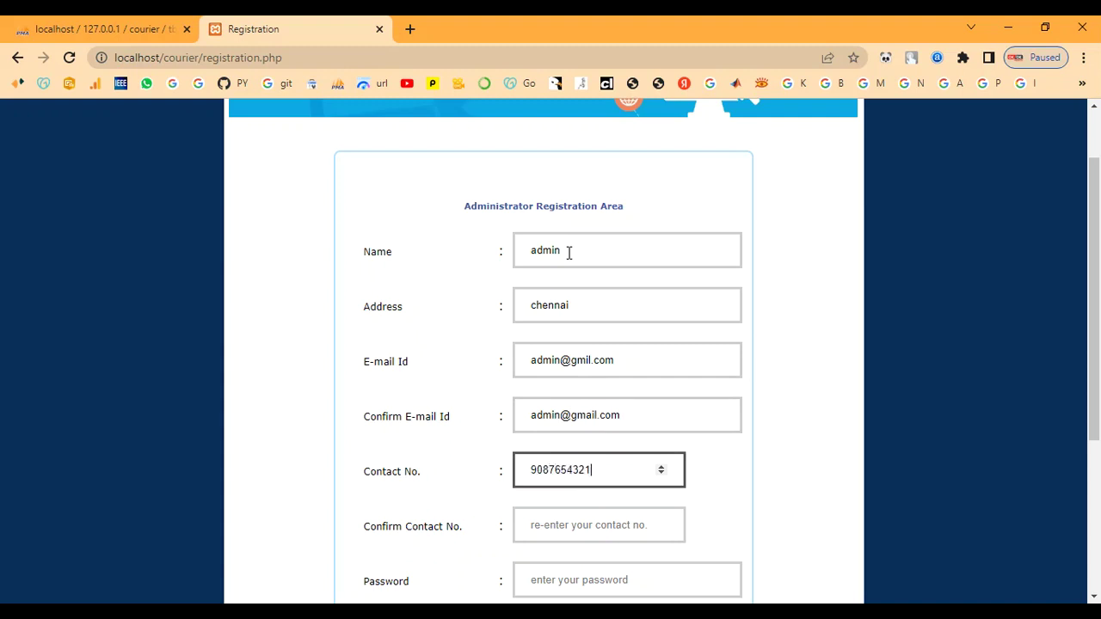
key(Tab)
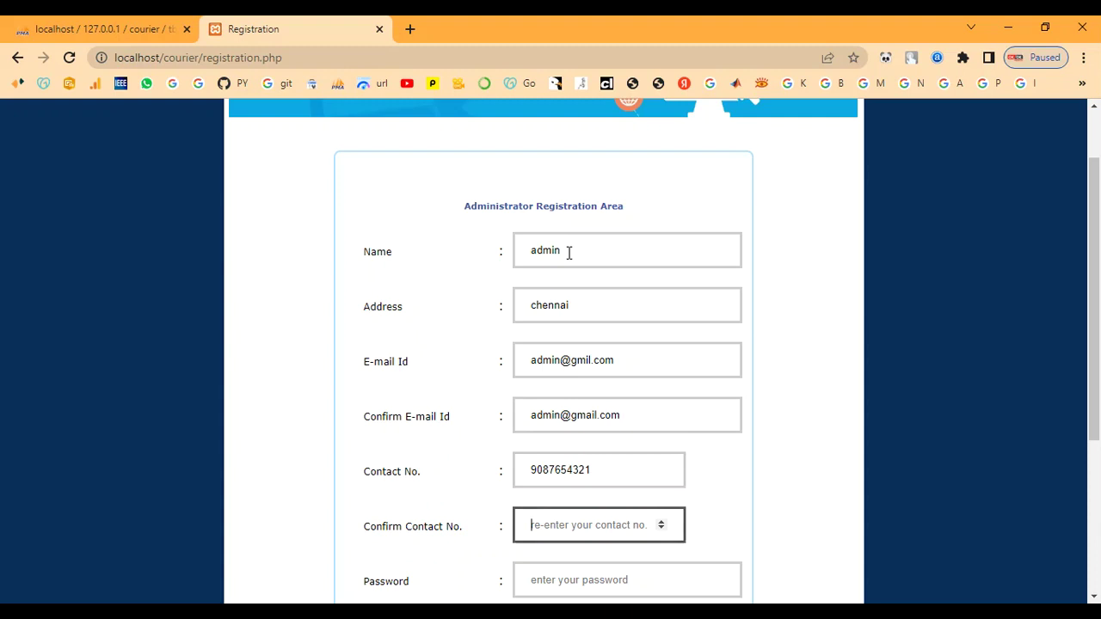
text(9)
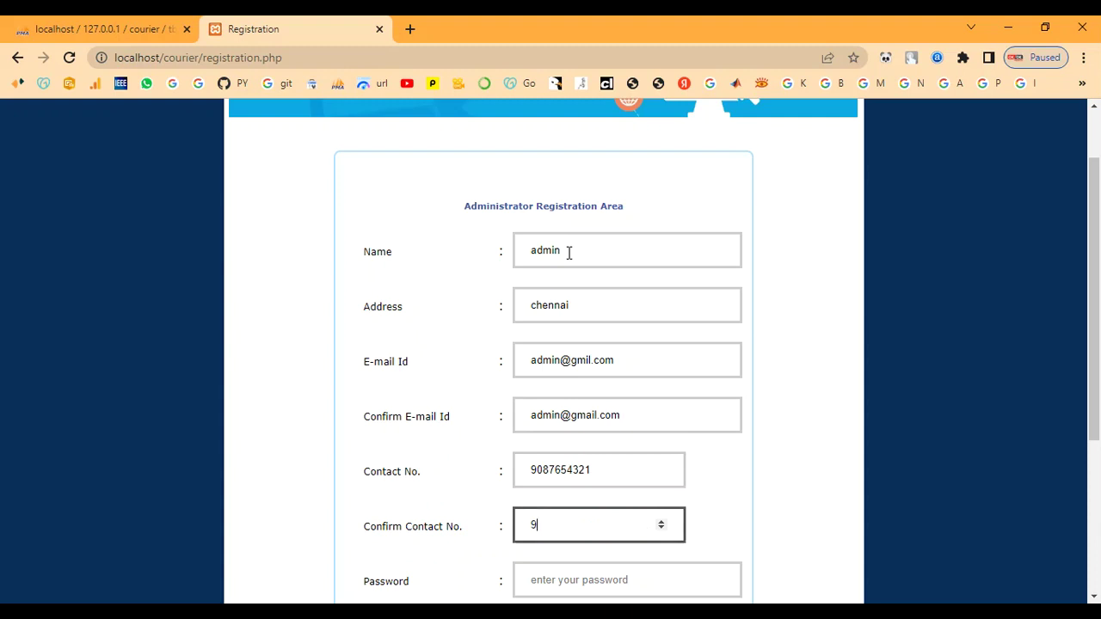
text(087654321)
key(Tab)
scroll(698, 404, down, 2)
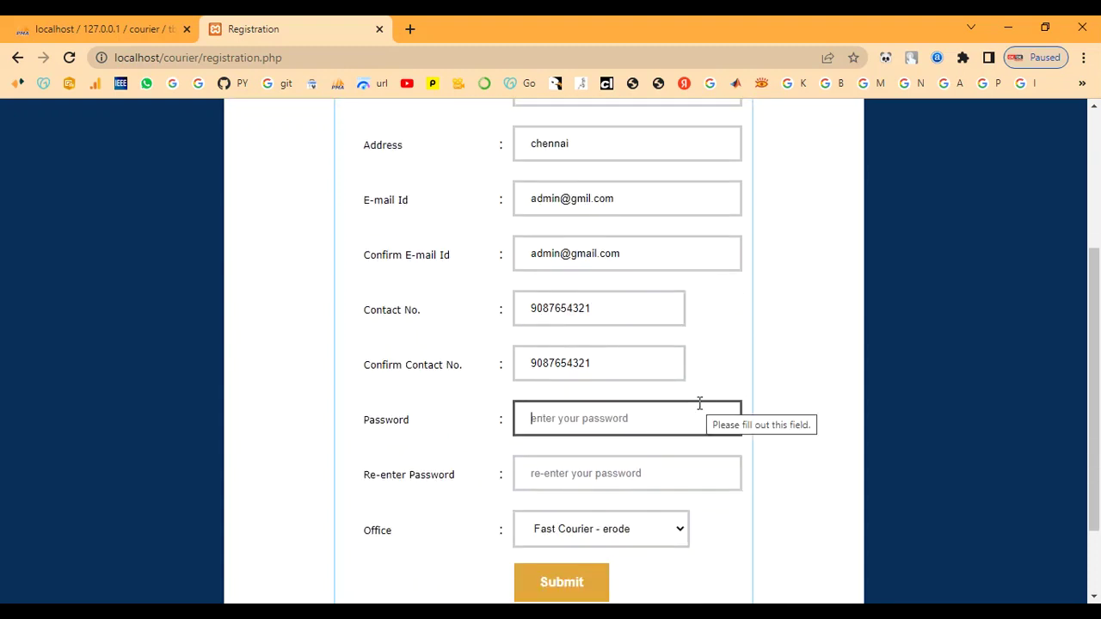
text(admin)
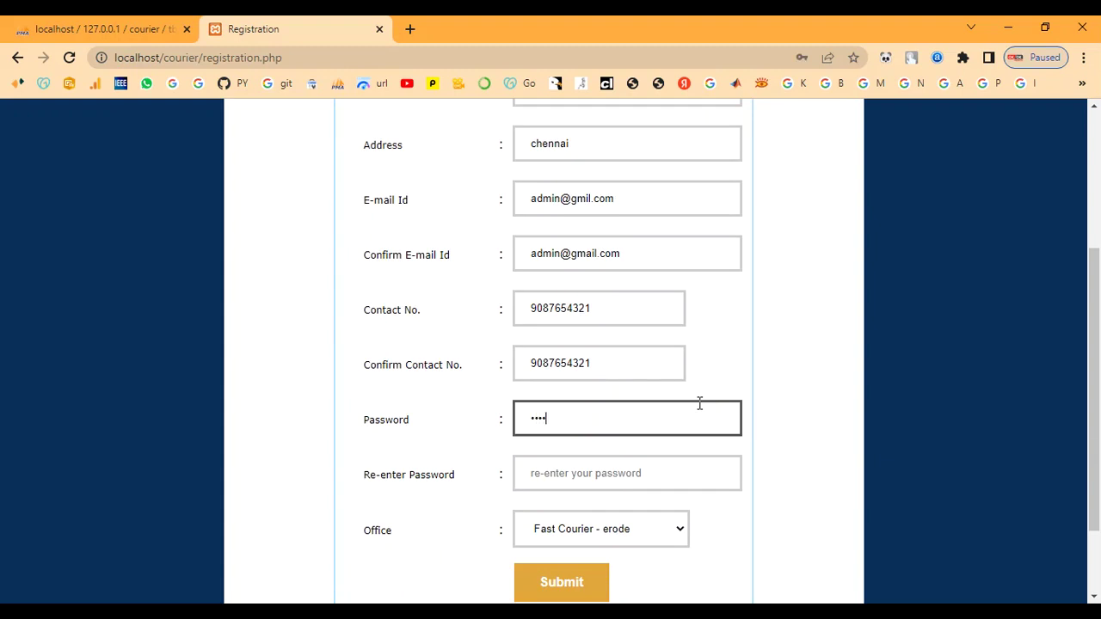
key(Tab)
text(admin)
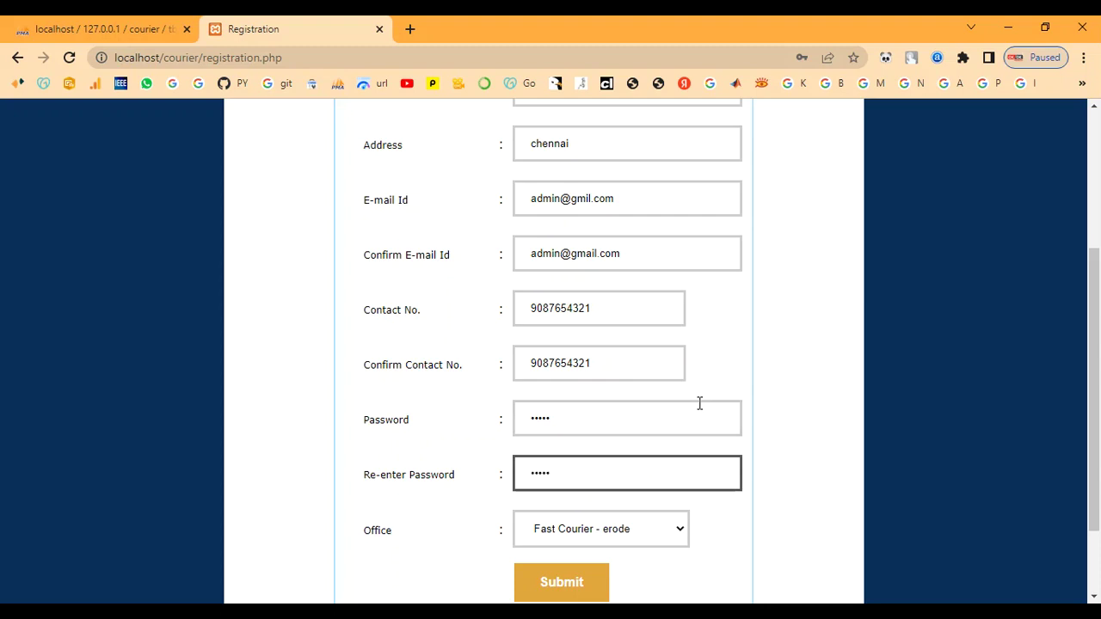
click(592, 534)
click(595, 582)
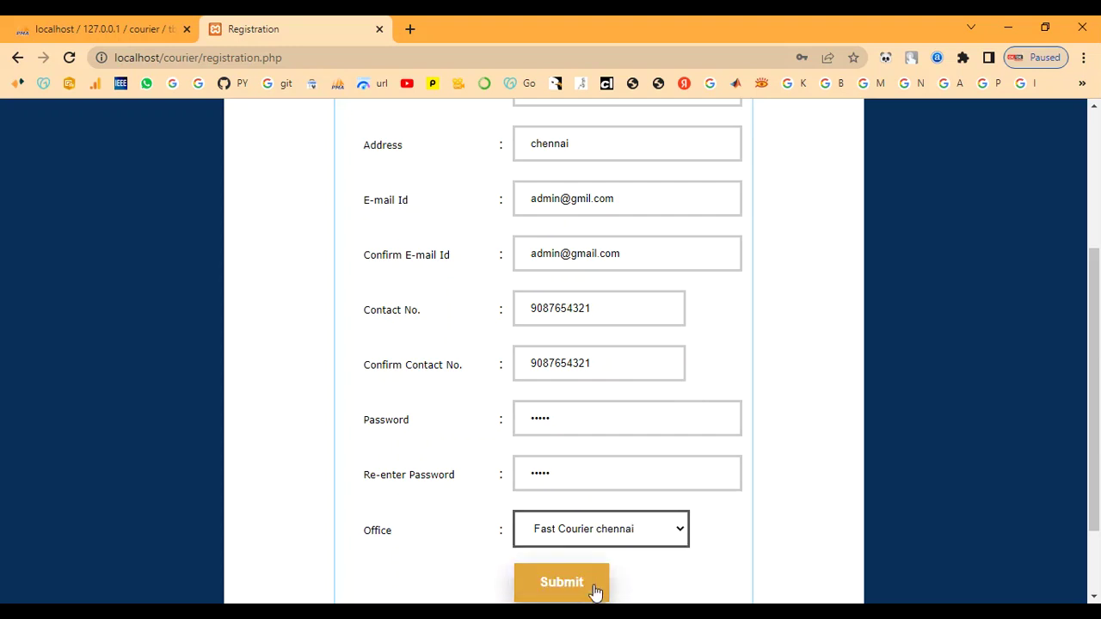
click(565, 587)
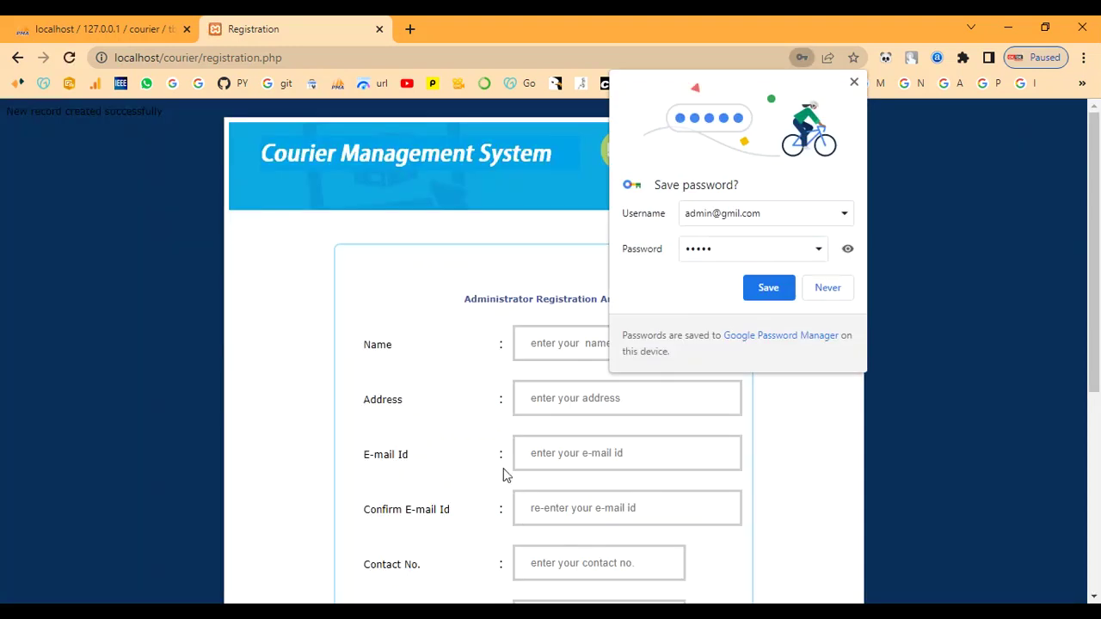
Decline saving the password, return to the home page and open Admin Login.
click(828, 288)
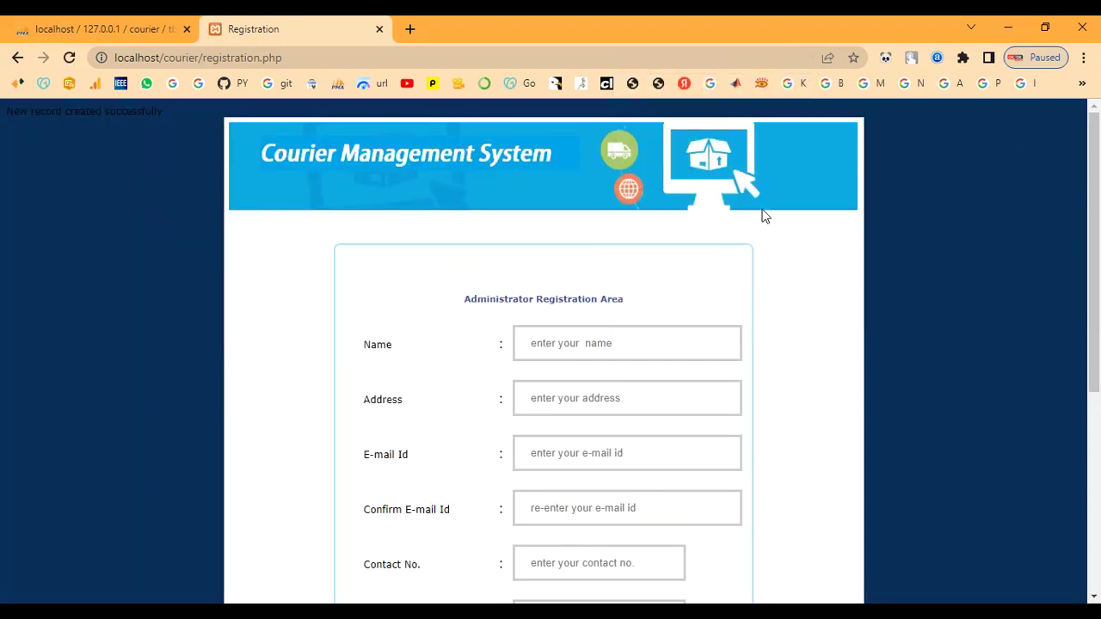
click(15, 58)
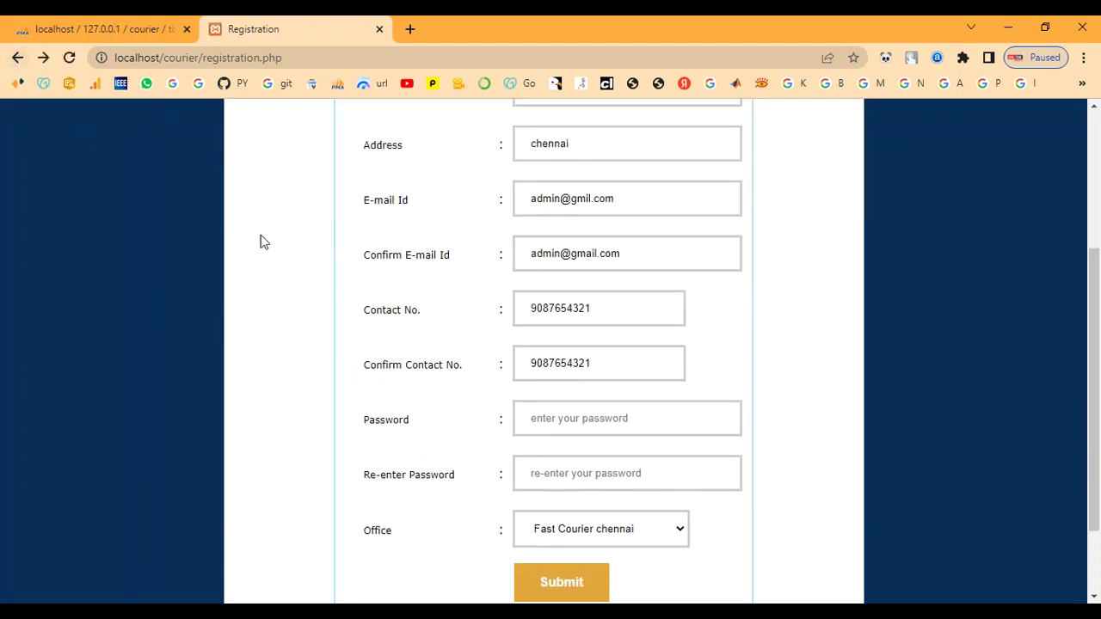
click(16, 58)
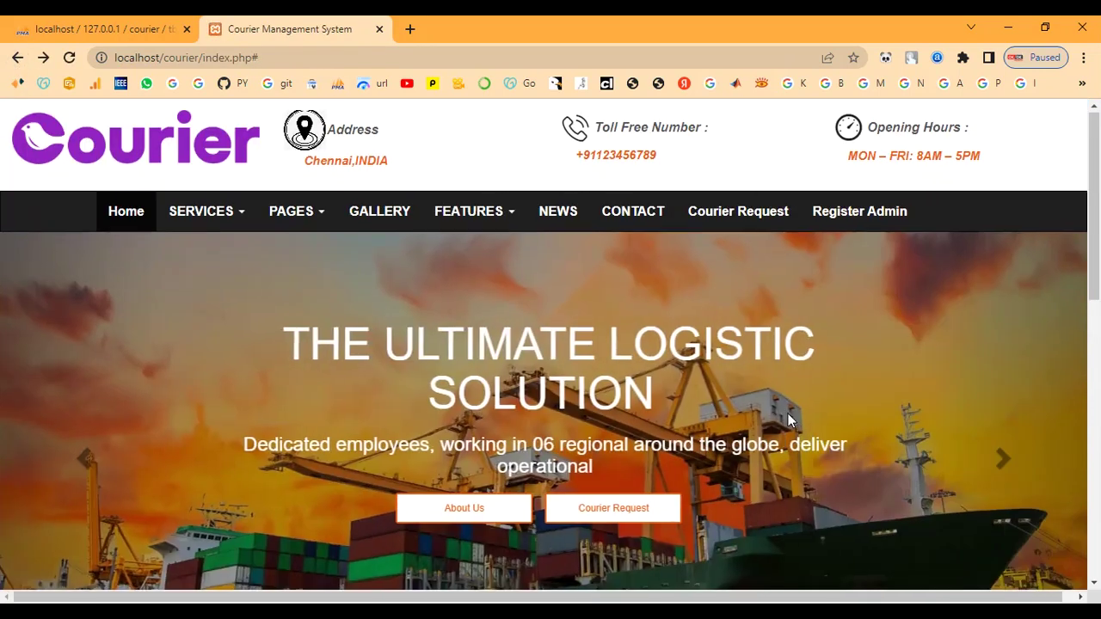
scroll(789, 414, down, 9)
scroll(932, 440, up, 3)
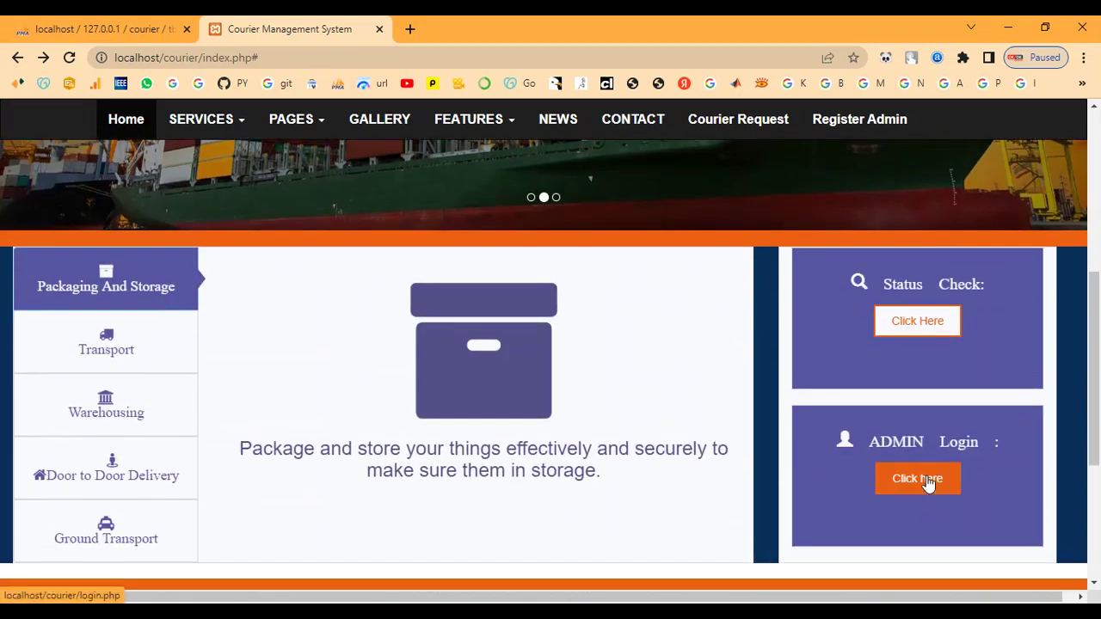
click(919, 480)
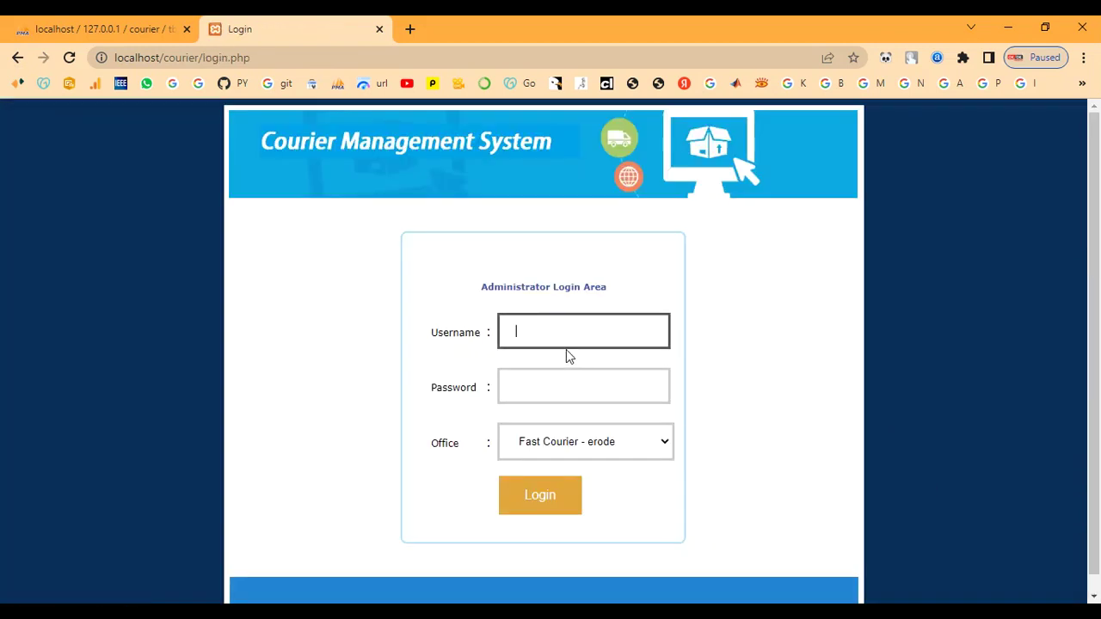
Log in with the admin username and password under the Fast Courier chennai office.
text(admin)
key(Tab)
text(ad)
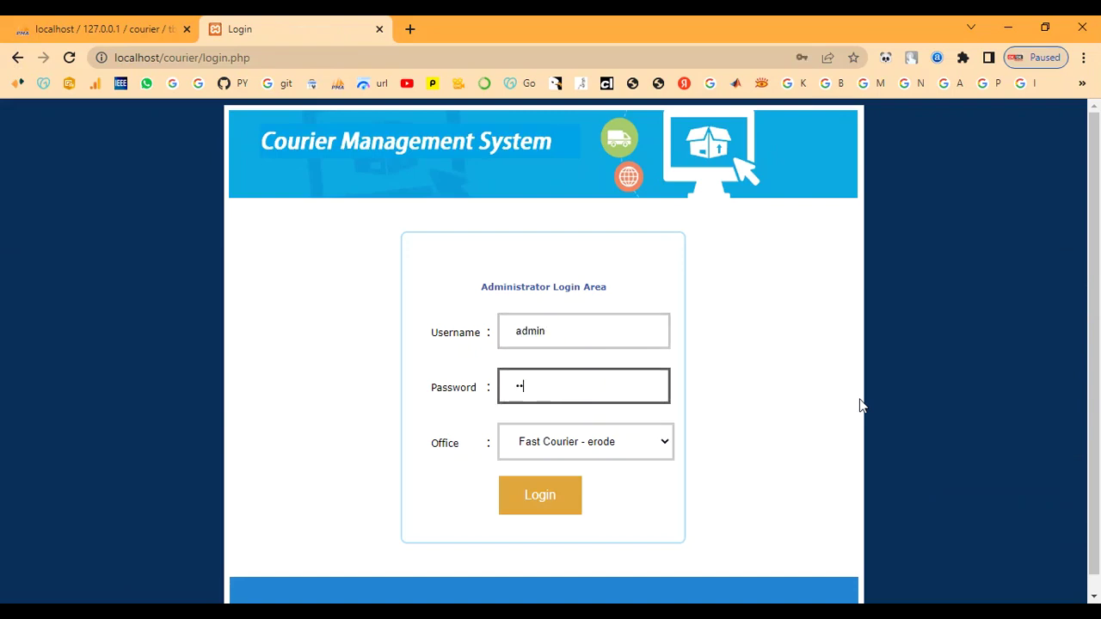
text(min)
click(645, 452)
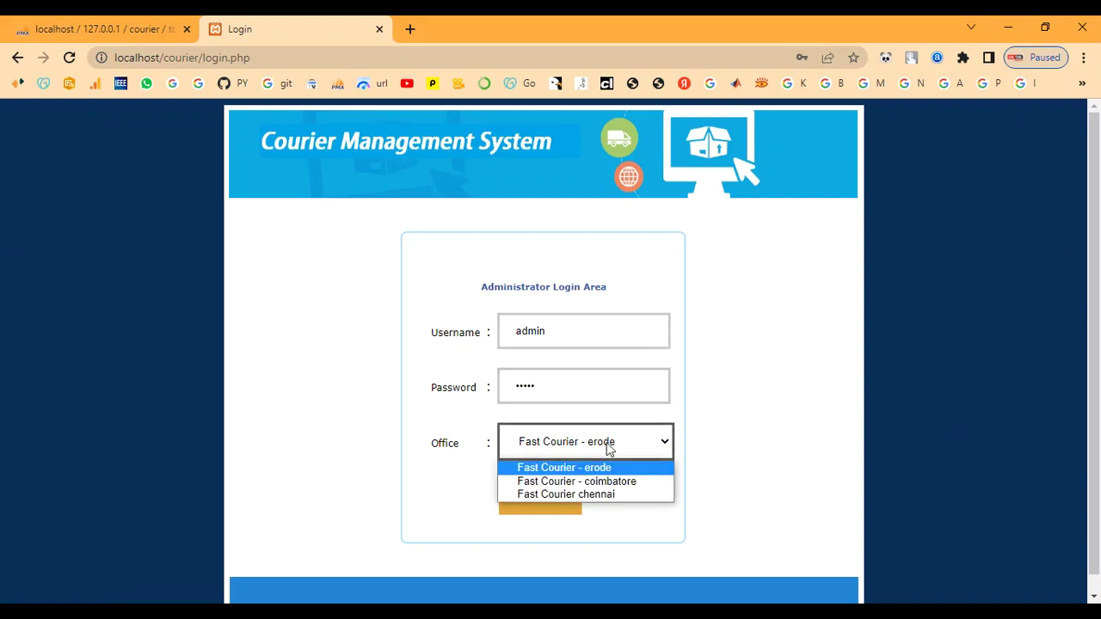
click(607, 495)
click(533, 507)
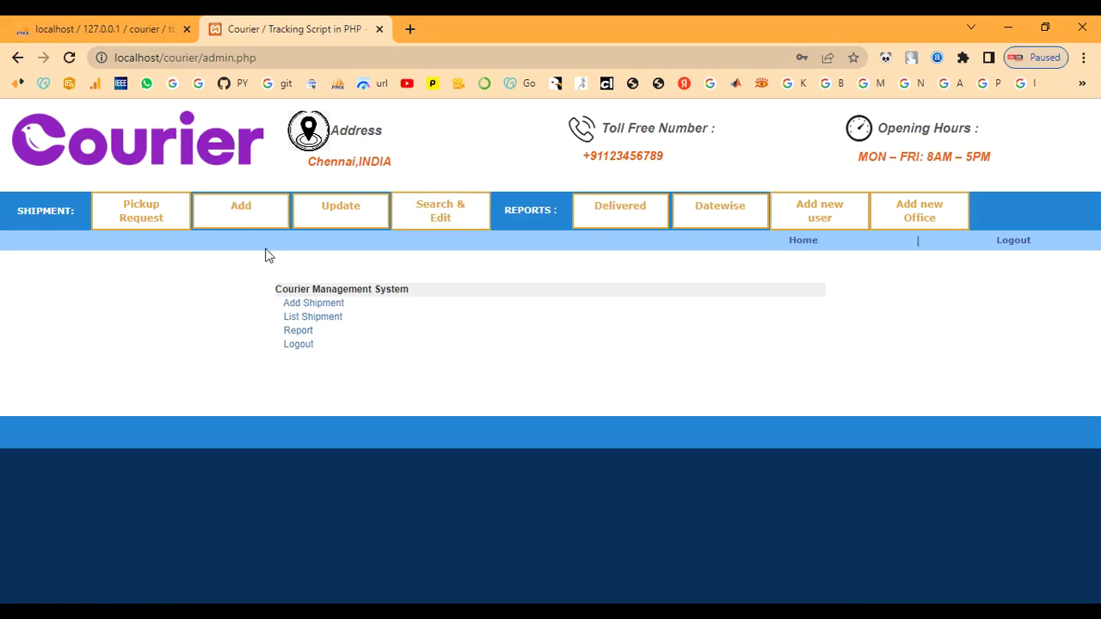
Start a new office named Fast Delivery-Madhurai with its address and city Madhurai.
click(927, 227)
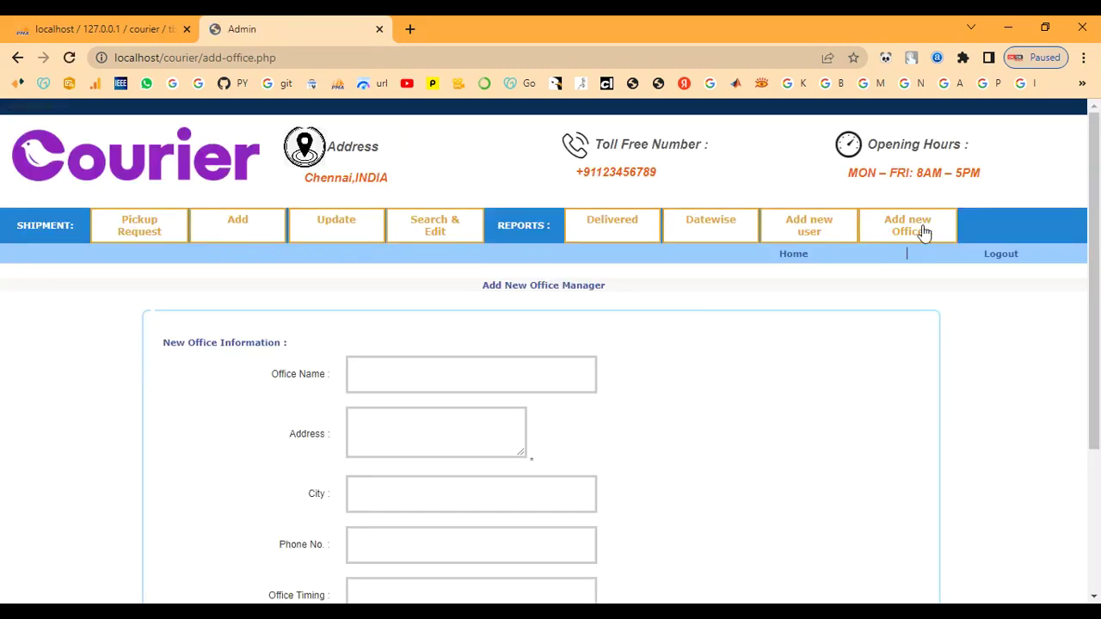
scroll(692, 322, down, 3)
scroll(516, 469, up, 3)
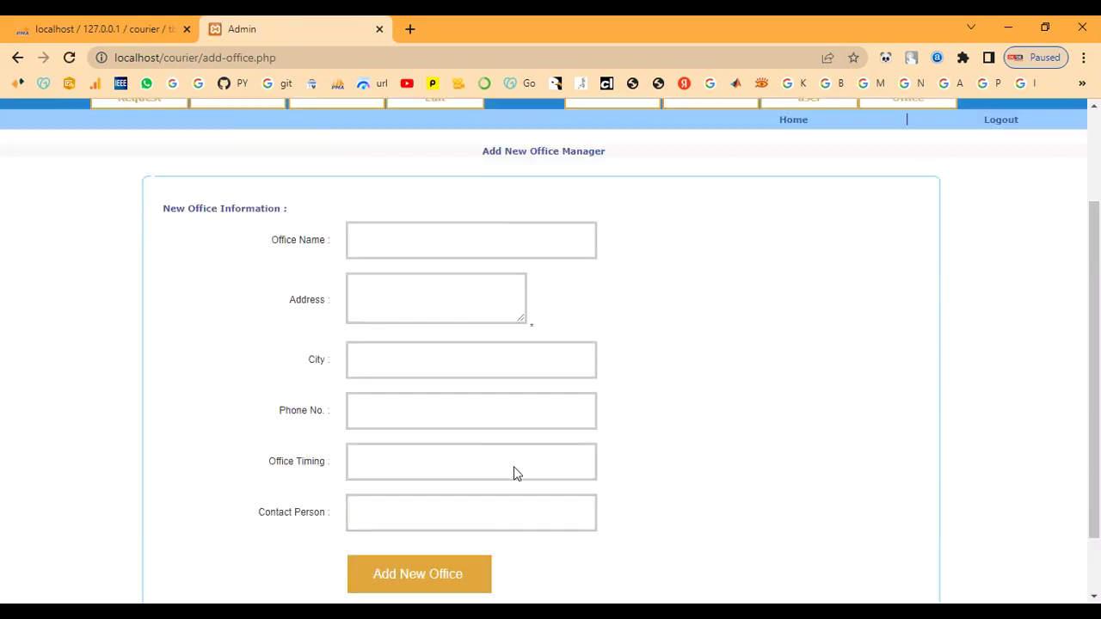
scroll(389, 388, down, 1)
click(371, 302)
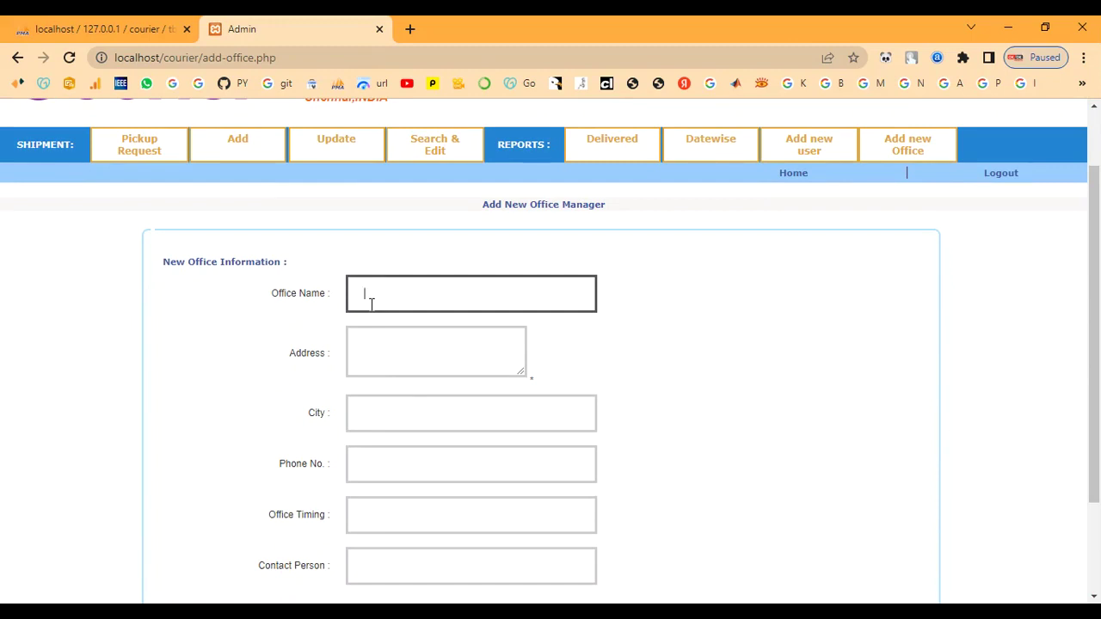
text(F)
text(a)
text(s)
text(t)
text( D)
text(e)
text(livery)
text(-)
text(s)
text(M)
text(adhu)
text(r)
text(ai)
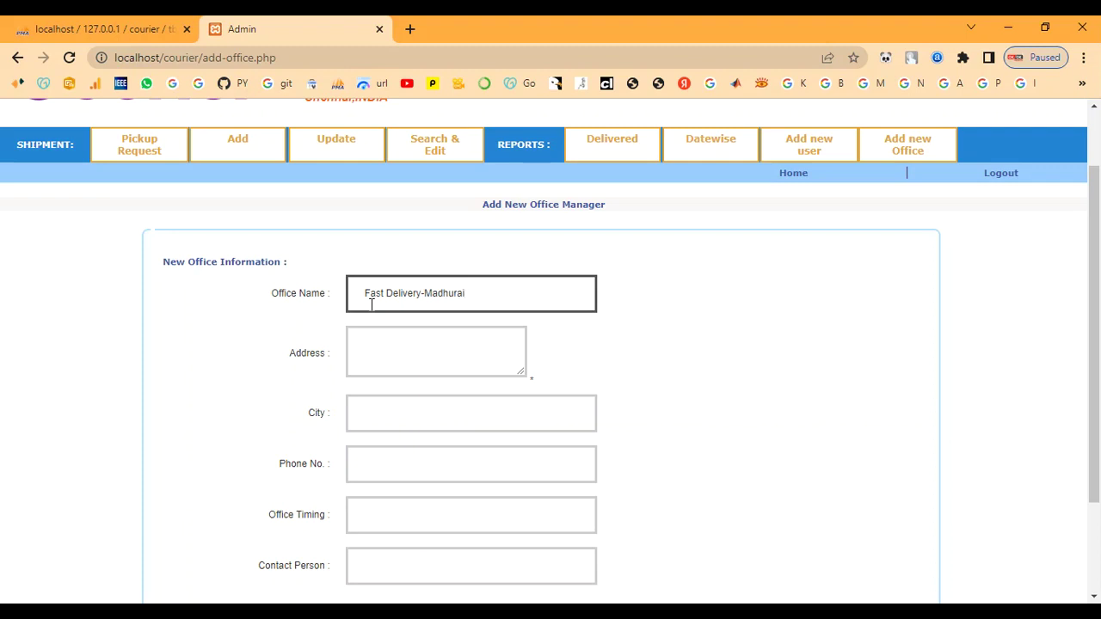
key(Tab)
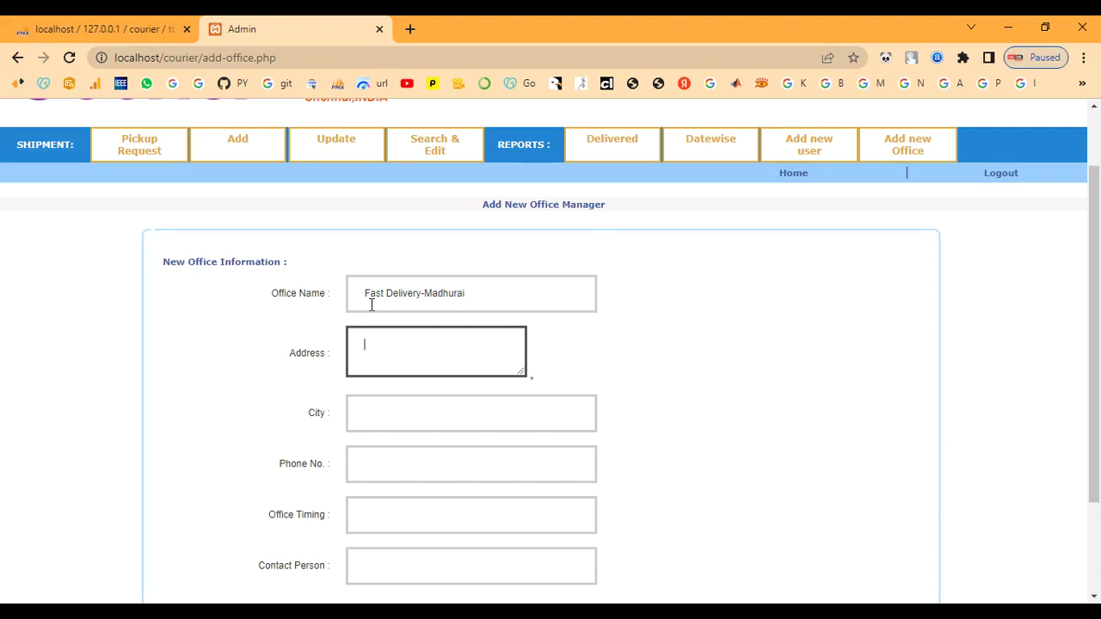
text(Madhurai)
key(Tab)
text(Mad)
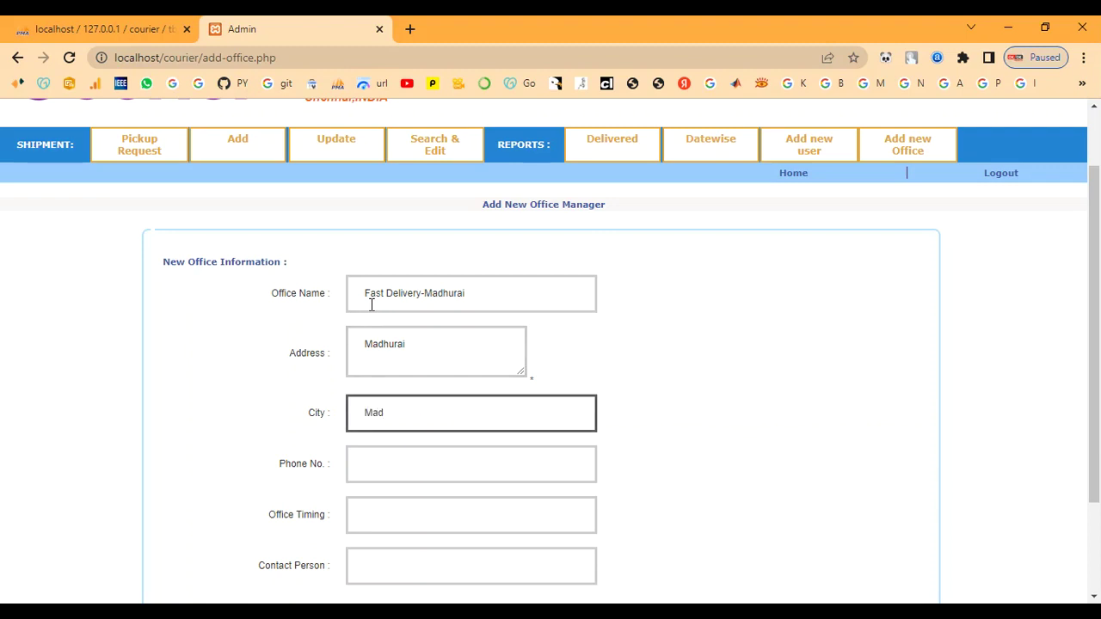
text(hurai)
Enter the office phone number, timing 9.00am to 5.00pm and contact person admin, then add it.
key(Tab)
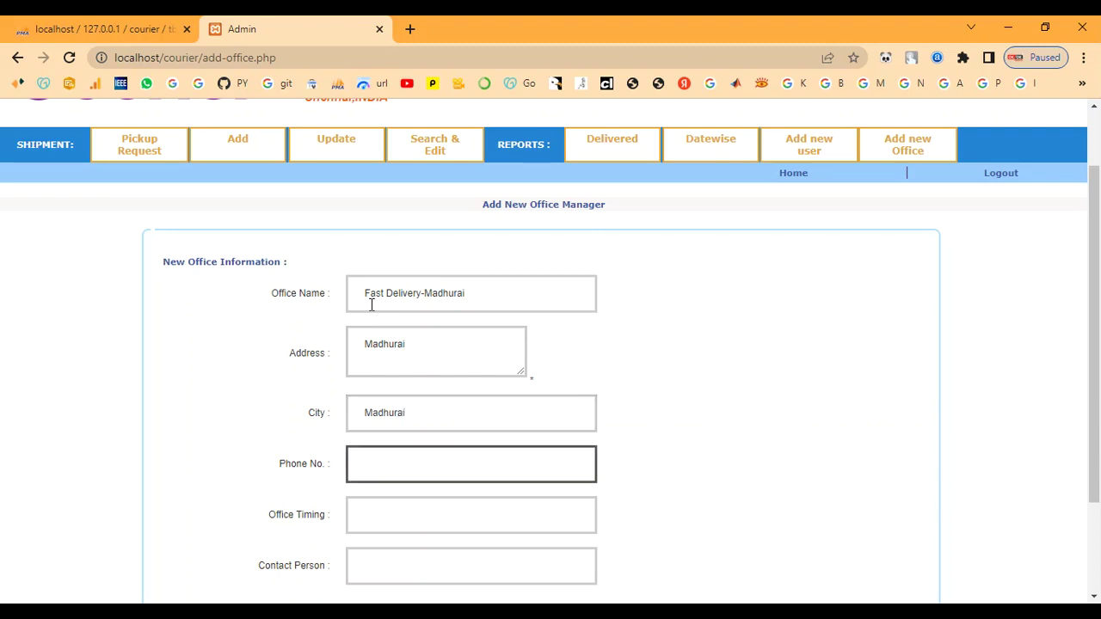
text(7890654321)
key(Tab)
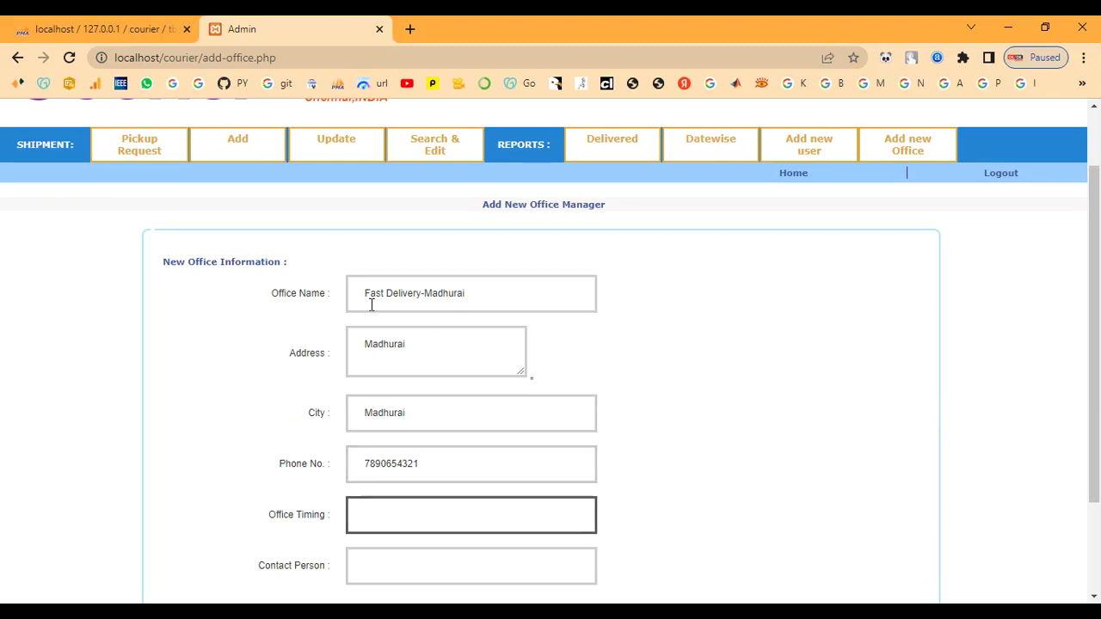
text(9.00am)
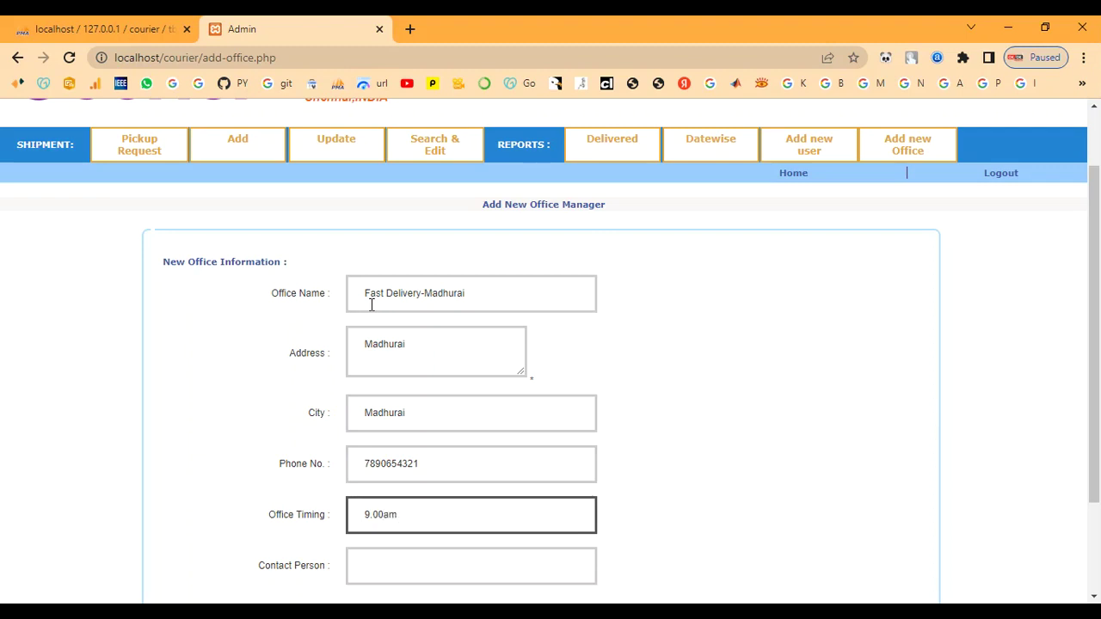
text( to 5.00pm)
key(Tab)
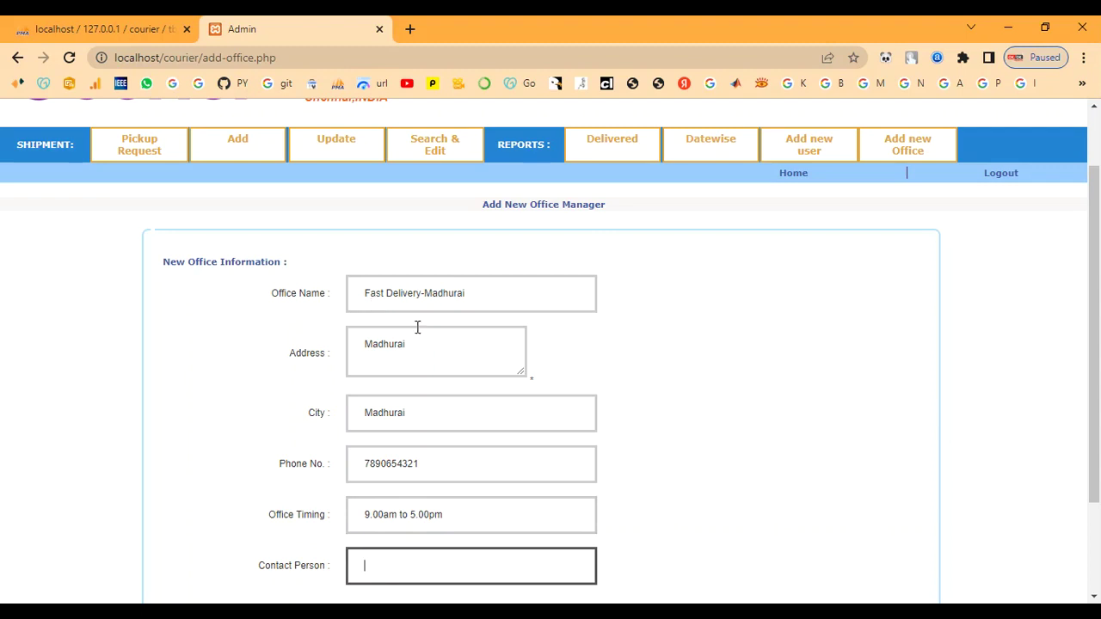
scroll(573, 401, down, 2)
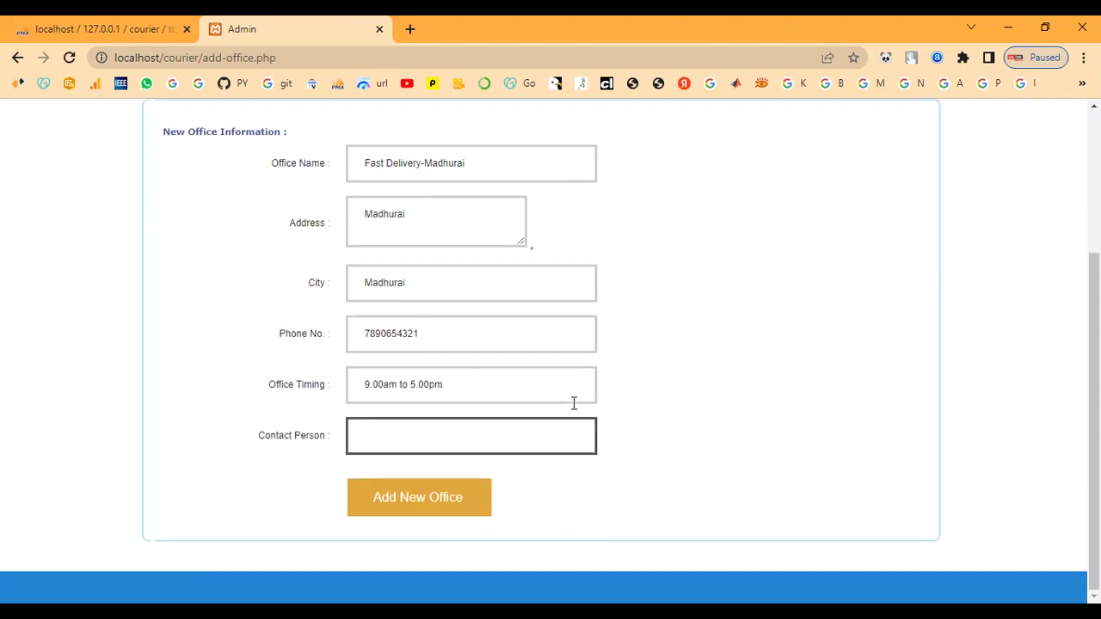
text(admin)
scroll(573, 401, up, 1)
click(454, 576)
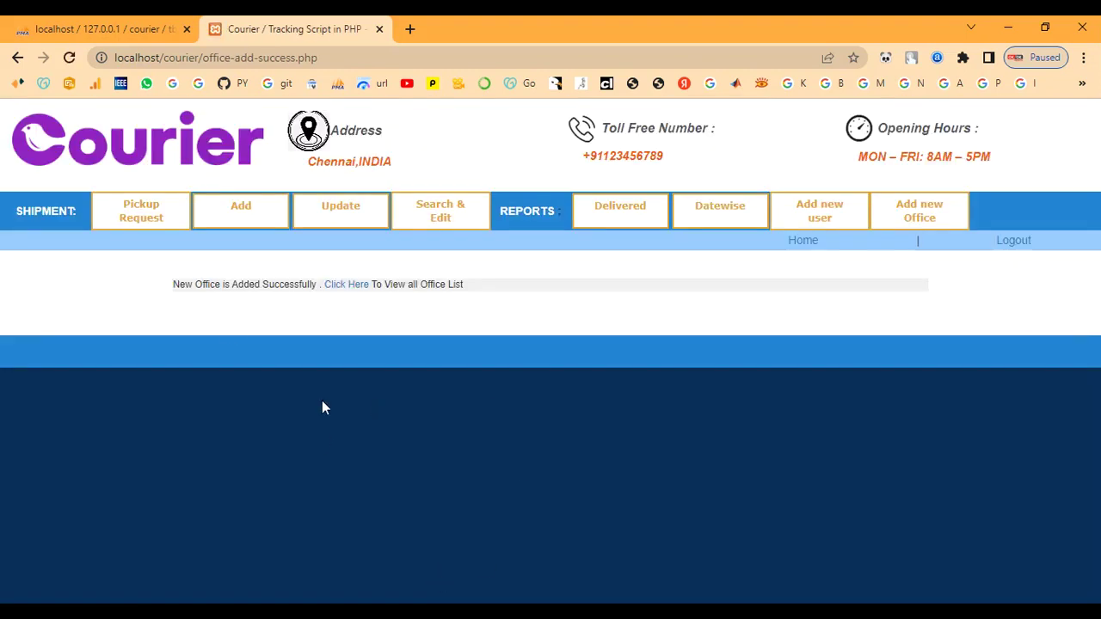
View the full office list, pointing out the new Fast Delivery-Madhurai row.
drag(173, 286, 497, 318)
click(497, 318)
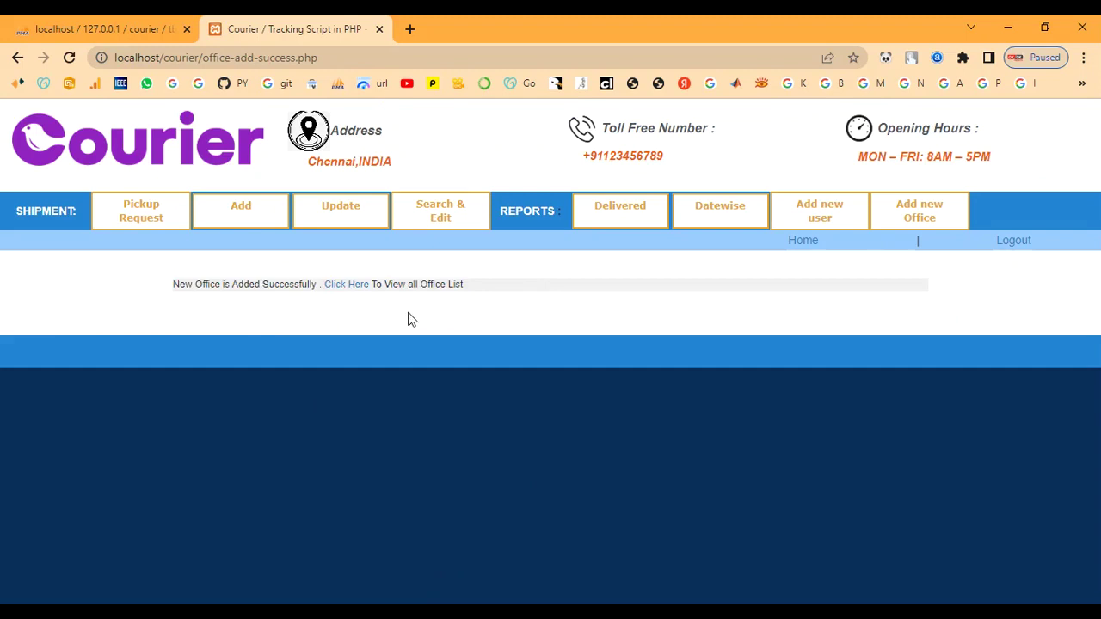
click(357, 293)
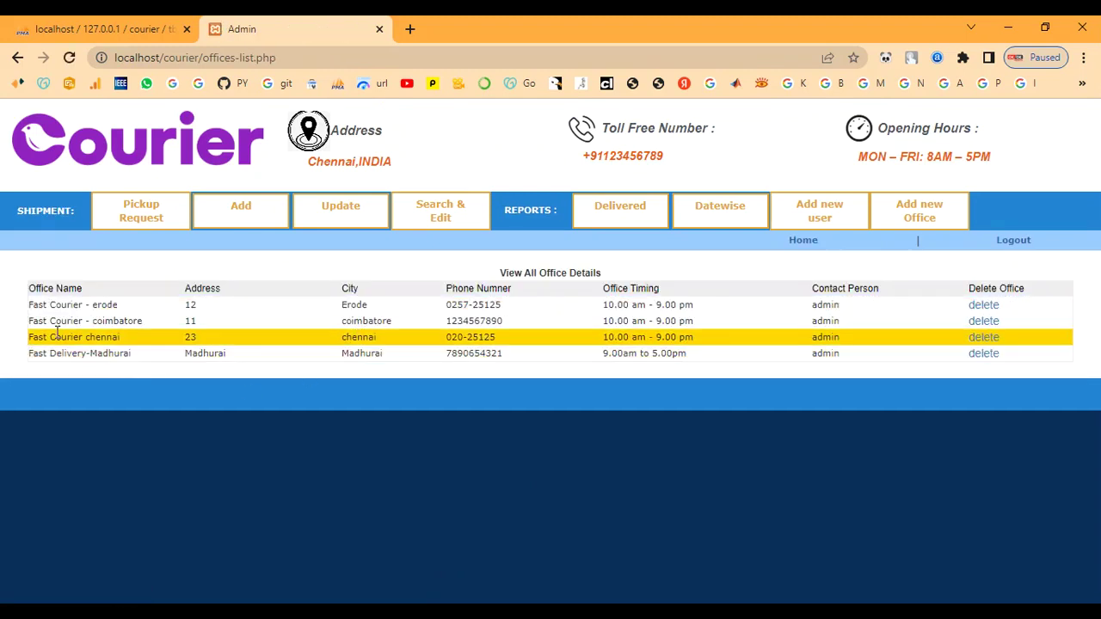
drag(29, 352, 924, 392)
click(329, 274)
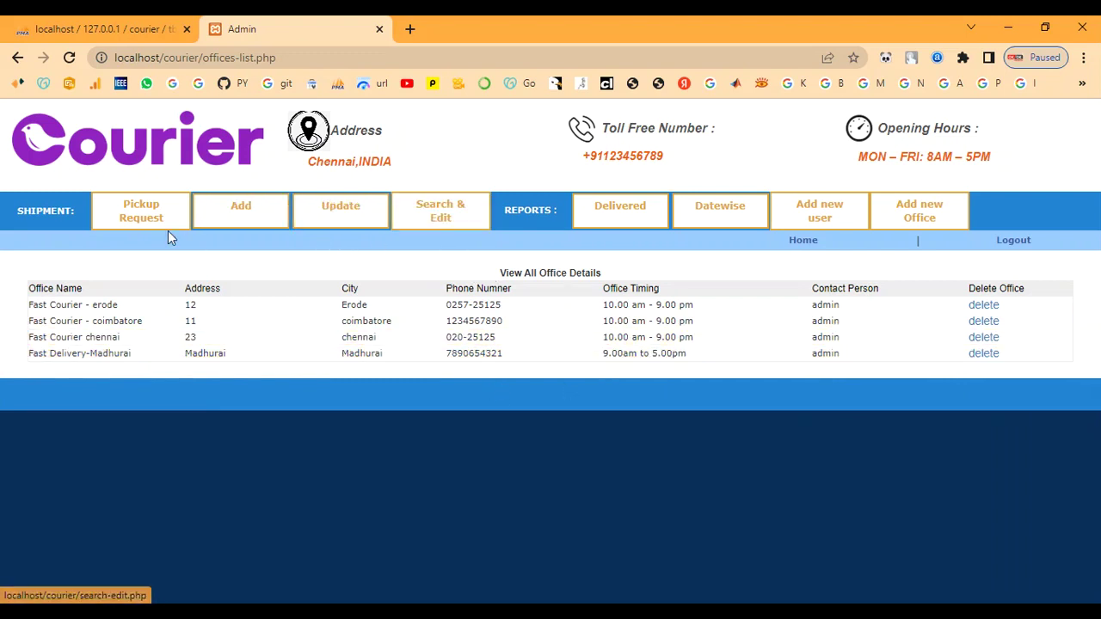
click(138, 222)
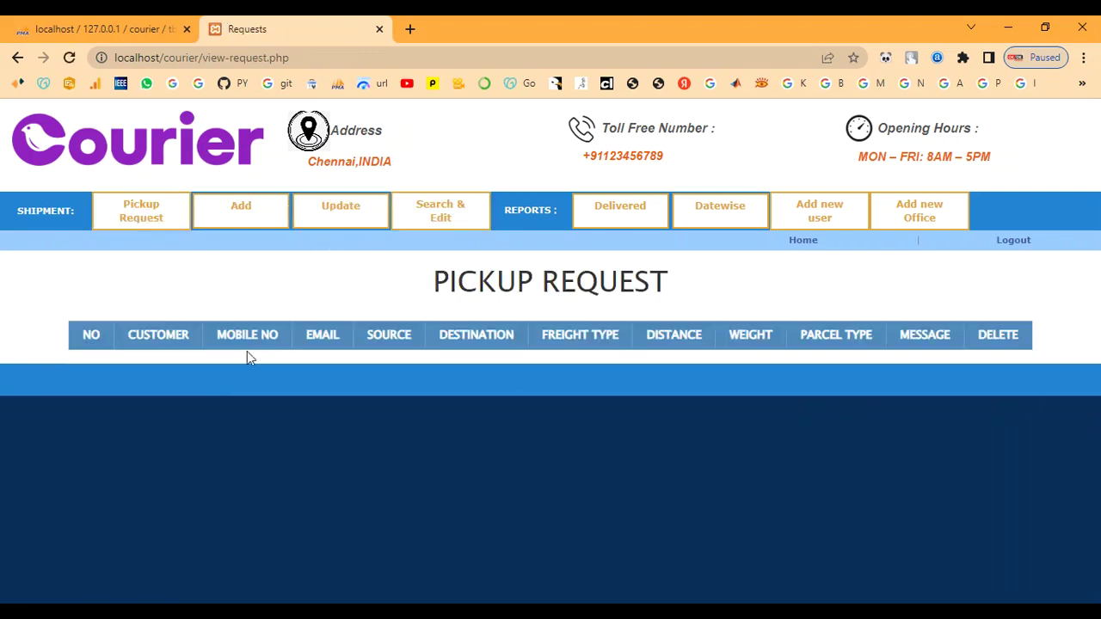
Look over the empty Pickup Request table, highlighting its heading.
drag(436, 283, 805, 292)
click(805, 292)
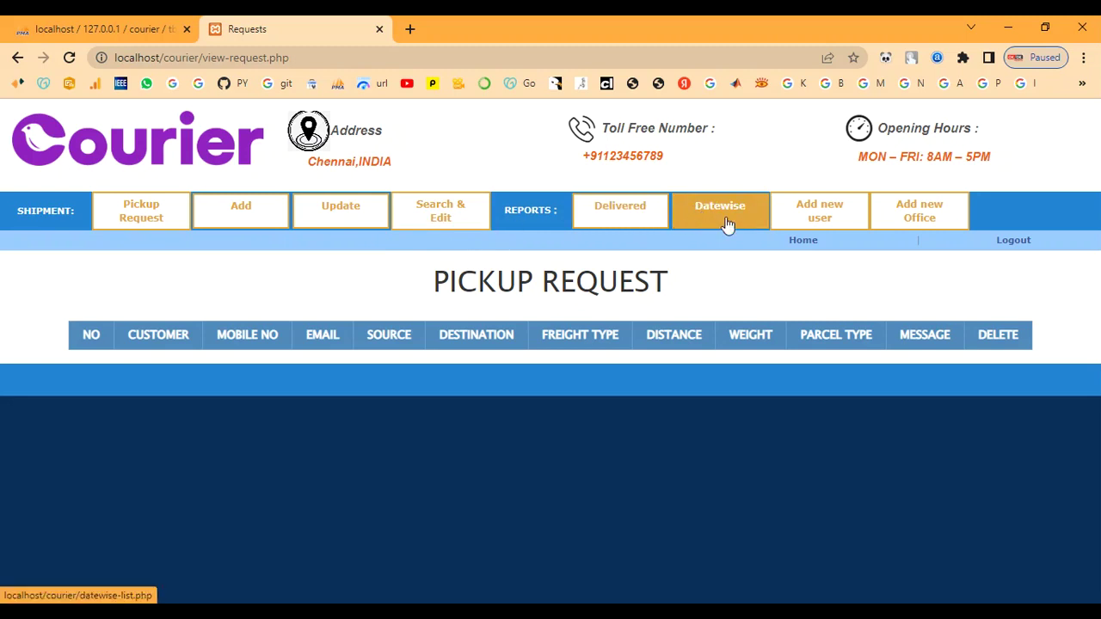
click(800, 215)
Check the new-user form's Office list shows four offices including Fast Delivery-Madhurai, then go back.
scroll(545, 401, down, 4)
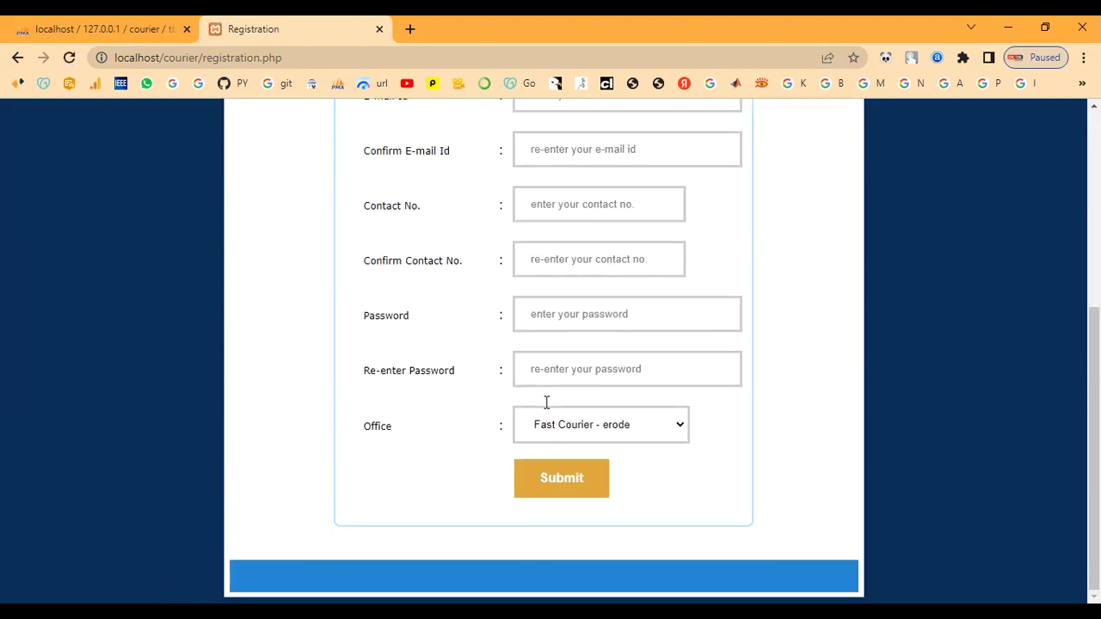
scroll(546, 402, up, 5)
drag(456, 286, 610, 285)
click(761, 293)
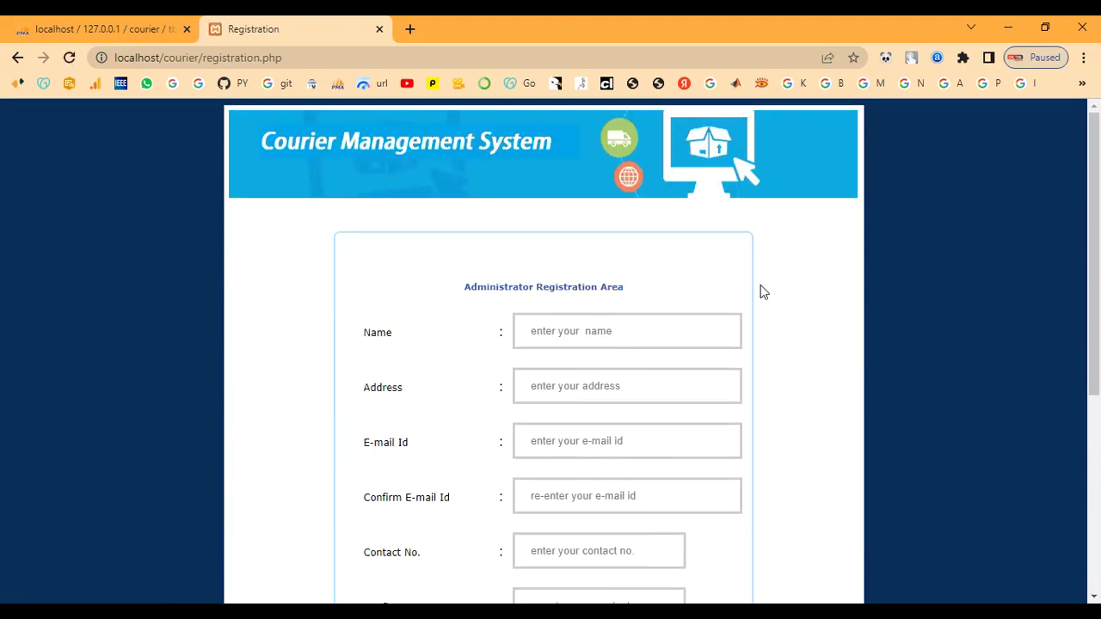
scroll(732, 366, down, 4)
click(632, 456)
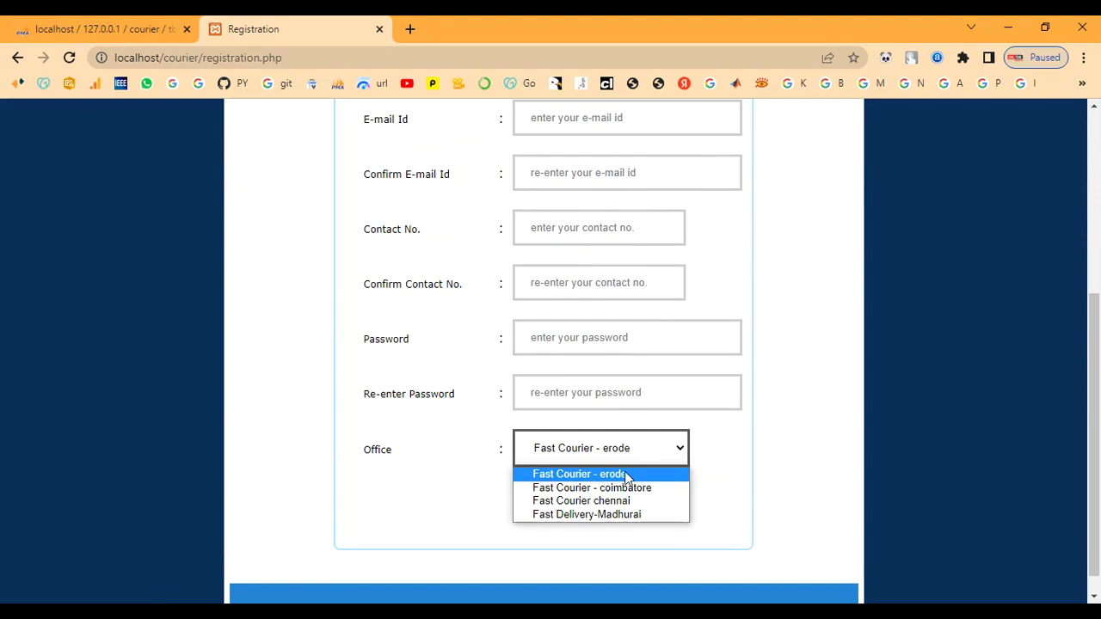
scroll(727, 454, up, 5)
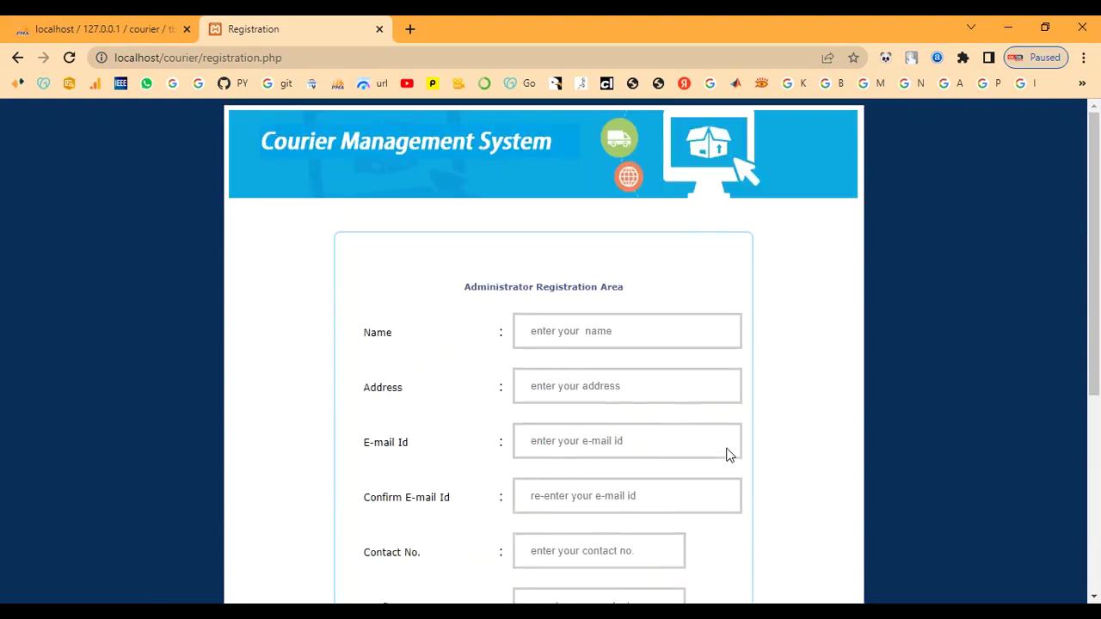
click(17, 58)
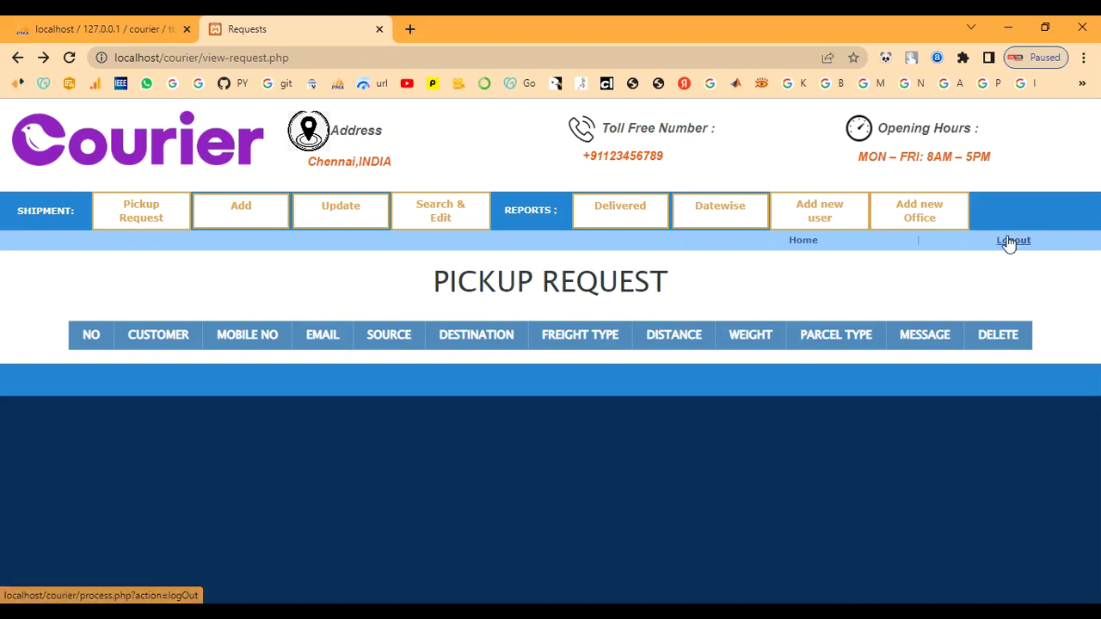
Log out and load localhost/courier/ by removing login.php from the address.
click(1011, 242)
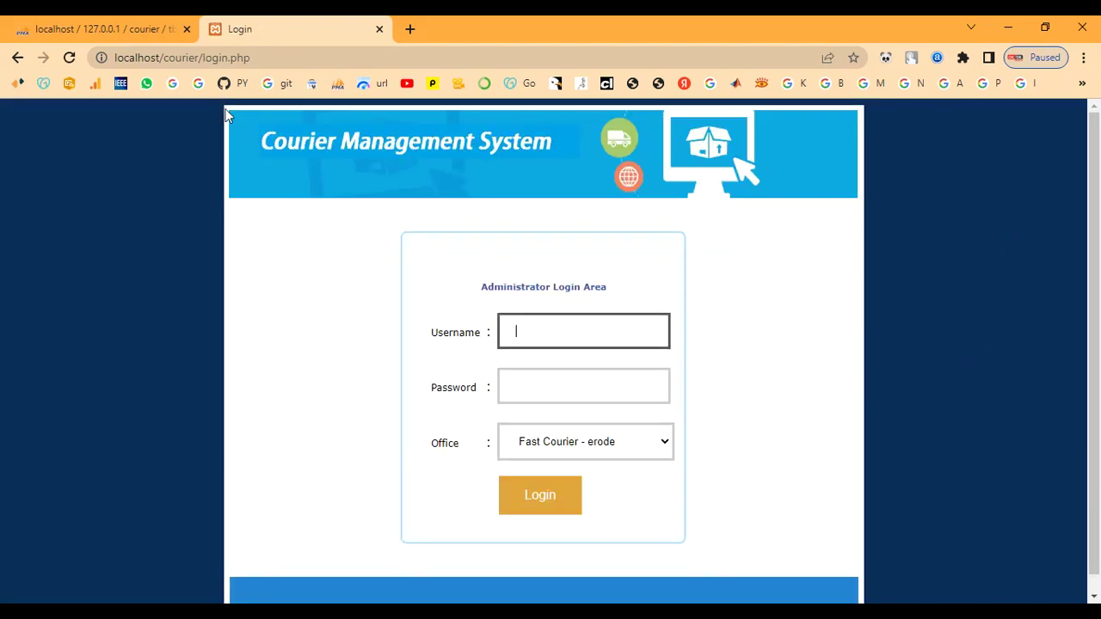
drag(203, 58, 351, 78)
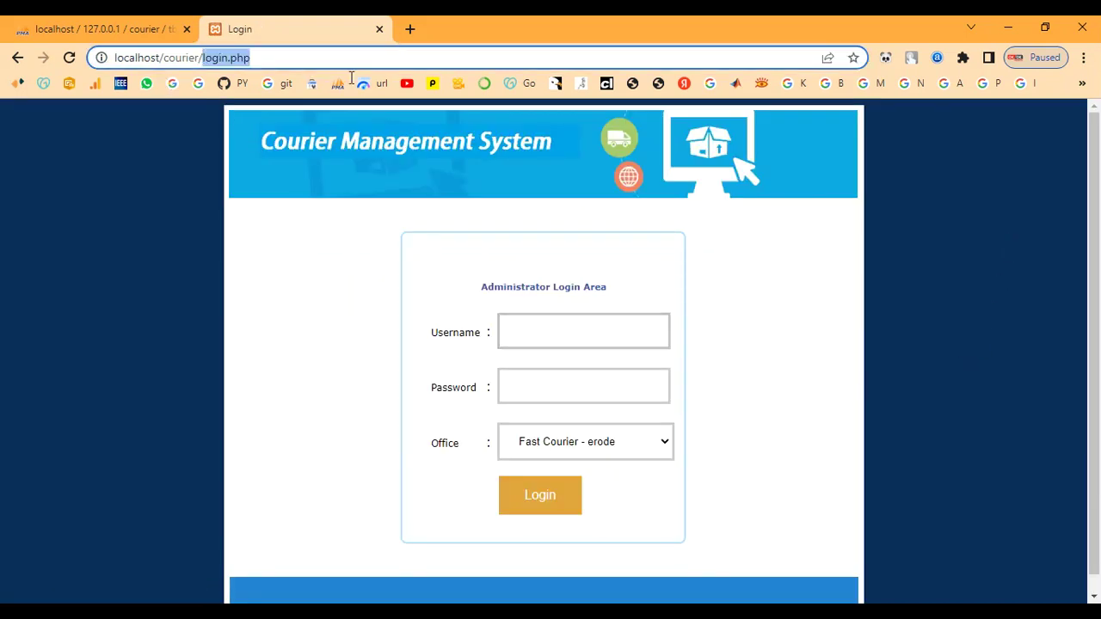
key(BackSpace)
key(Return)
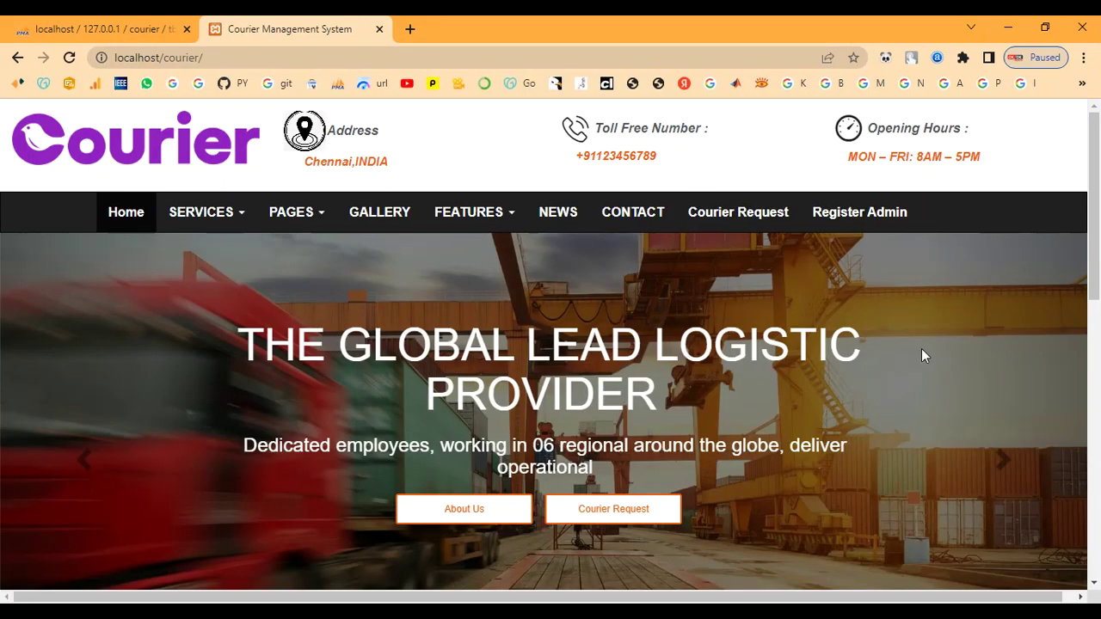
Enter the sender's name, mobile number and e-mail, with route chennai to coimbatore.
click(606, 515)
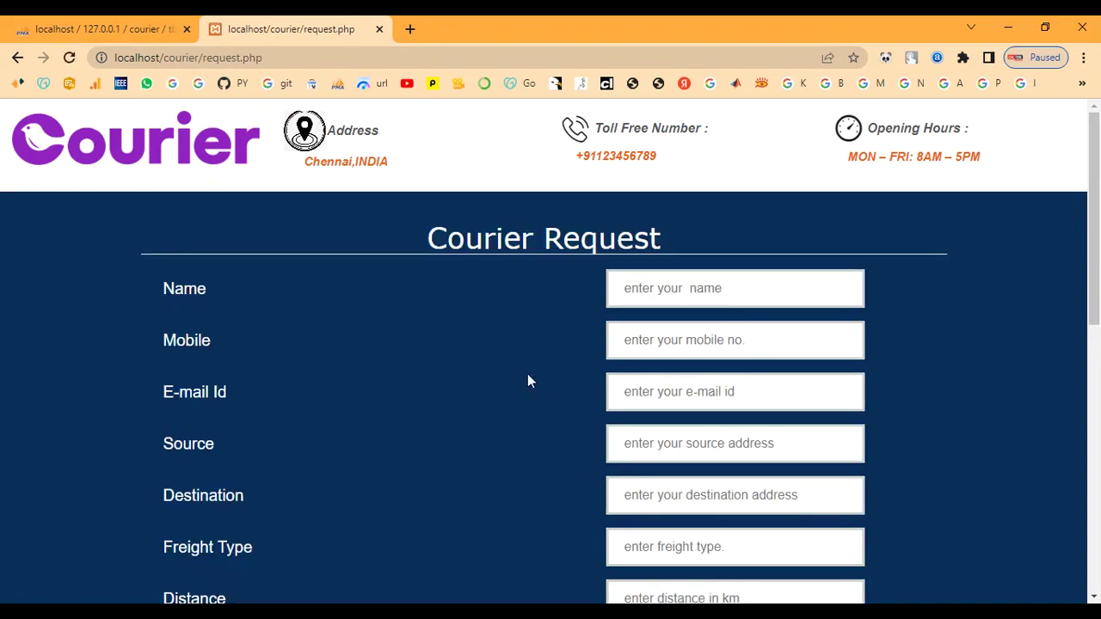
click(661, 287)
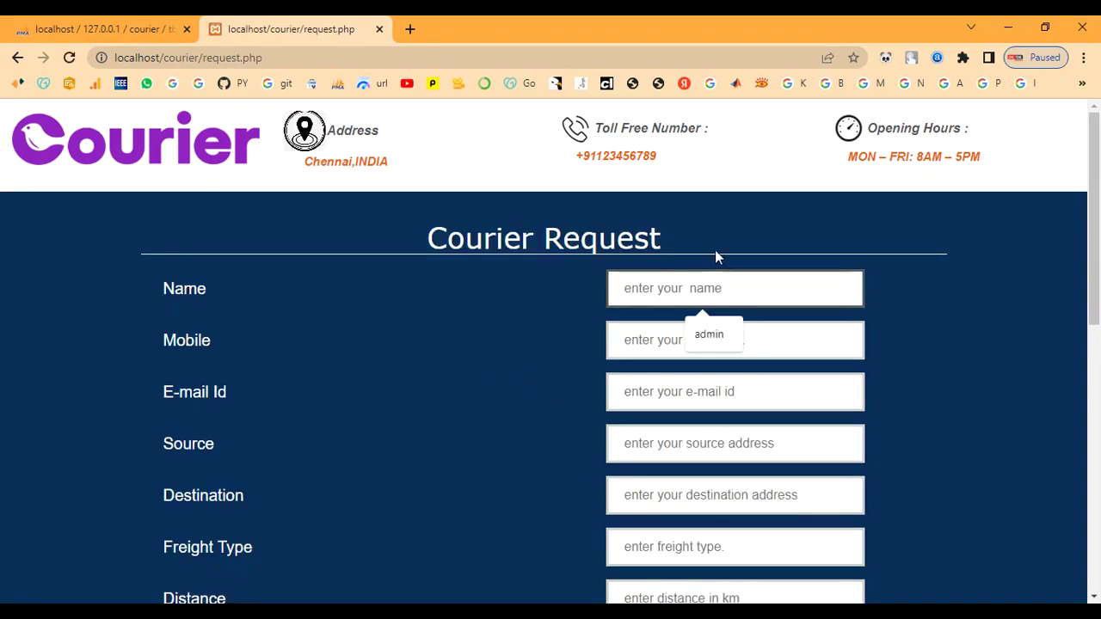
text(ram)
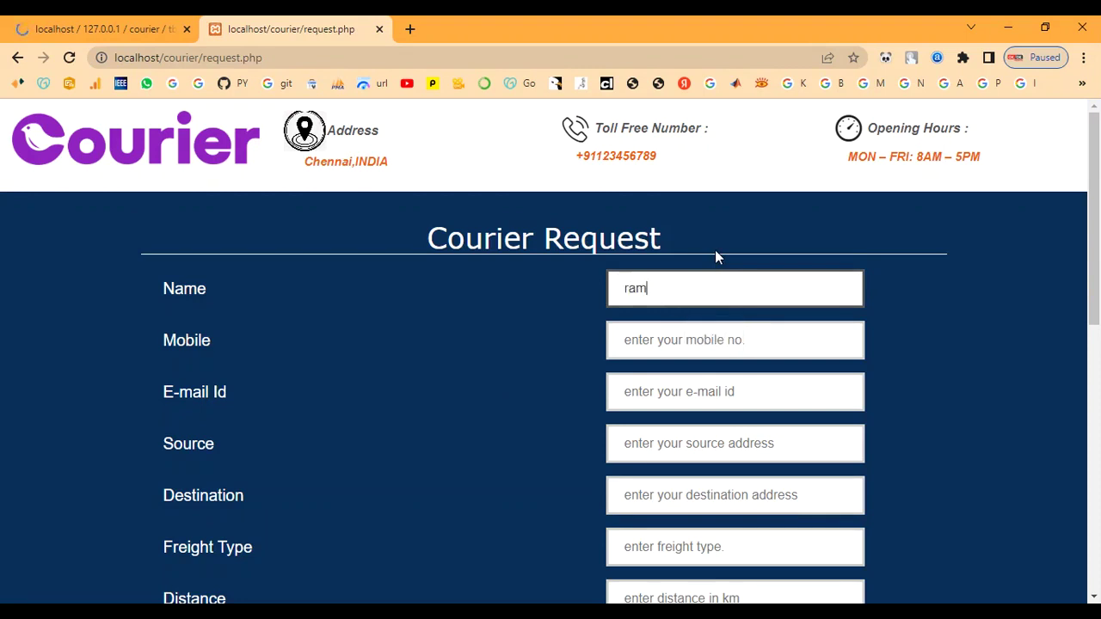
key(Tab)
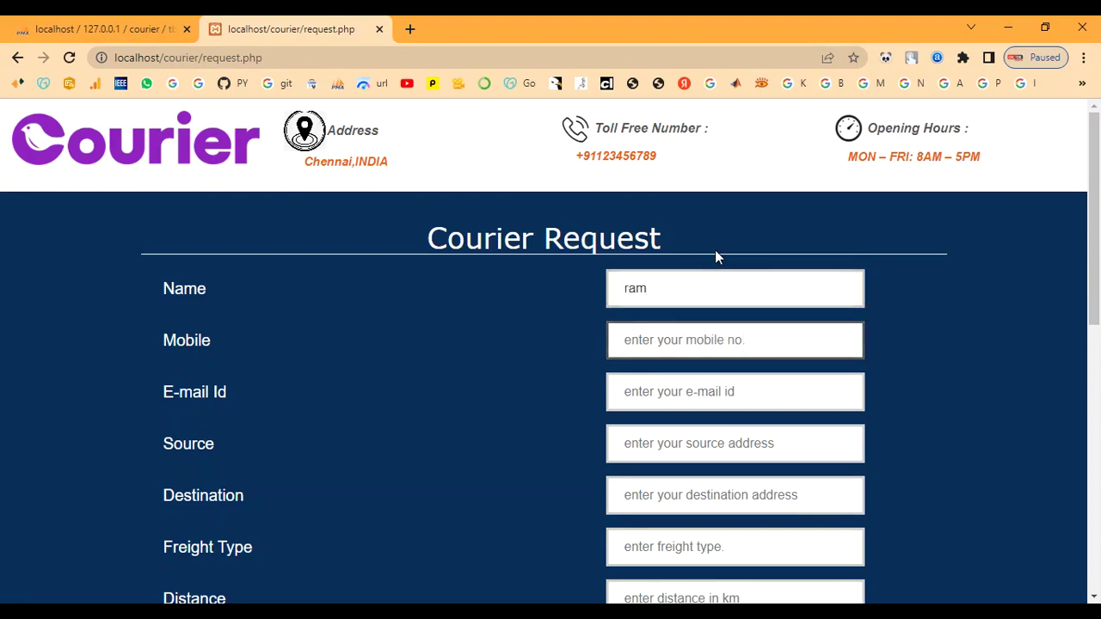
text(6)
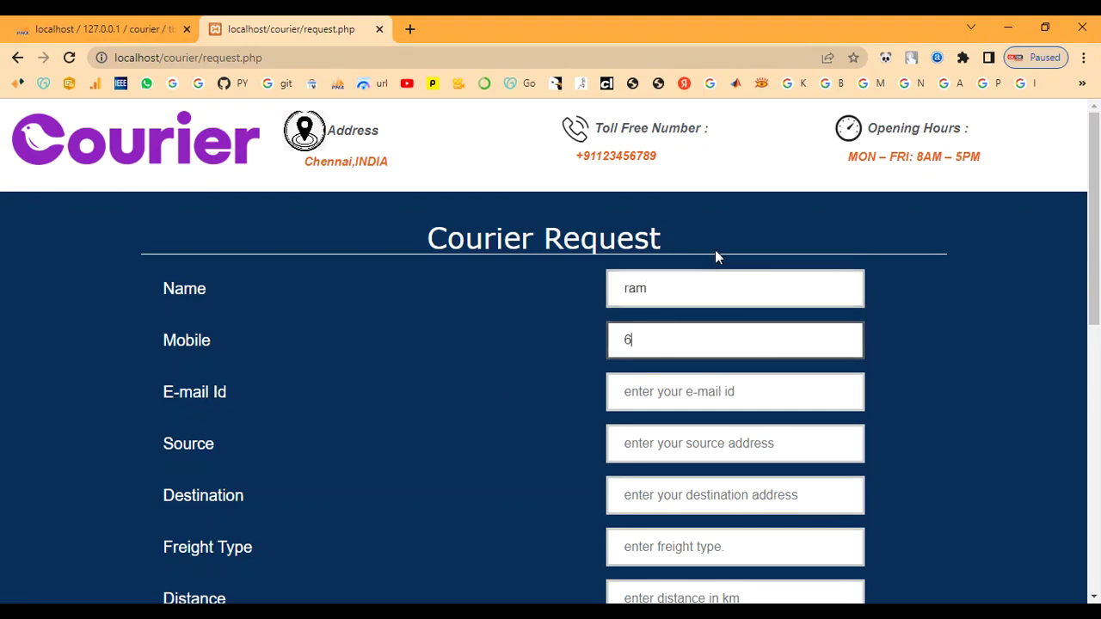
text(789054321)
key(Tab)
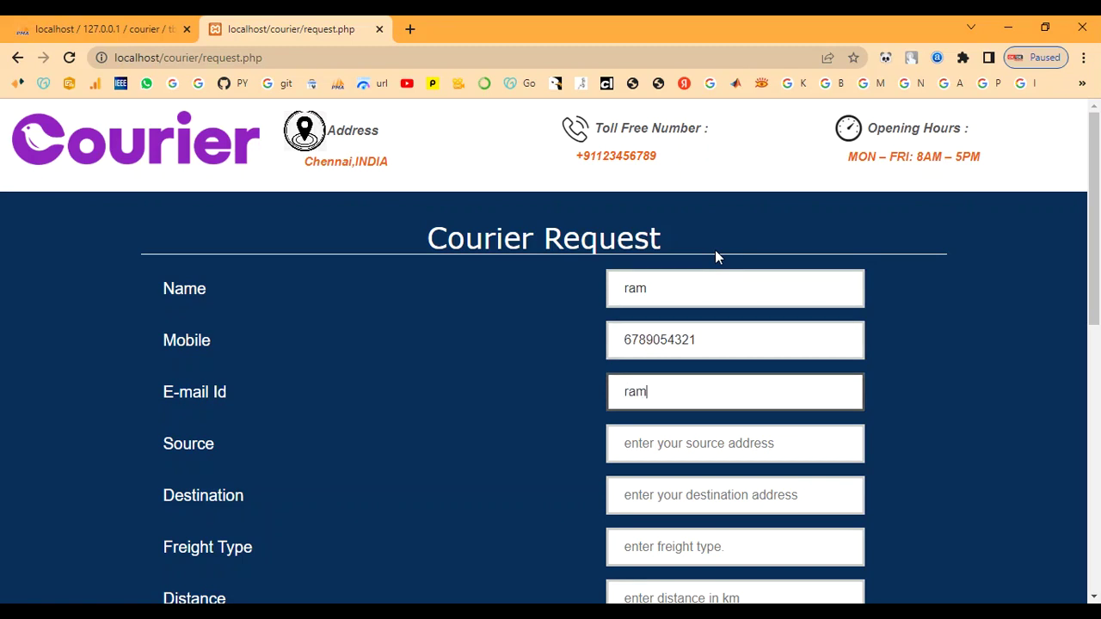
key(Tab)
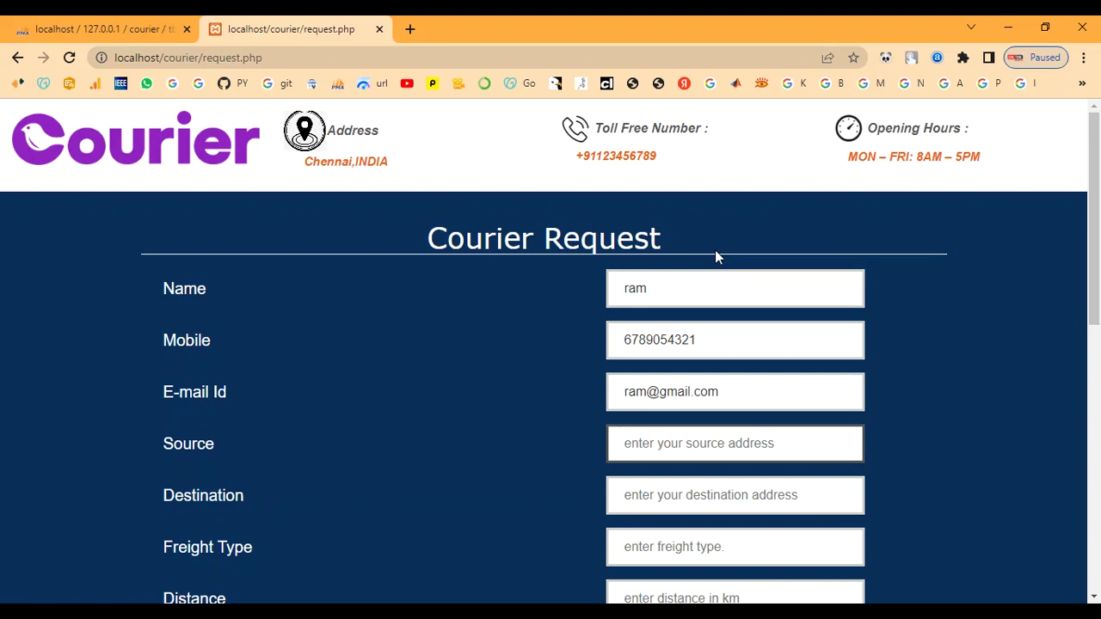
scroll(685, 570, down, 1)
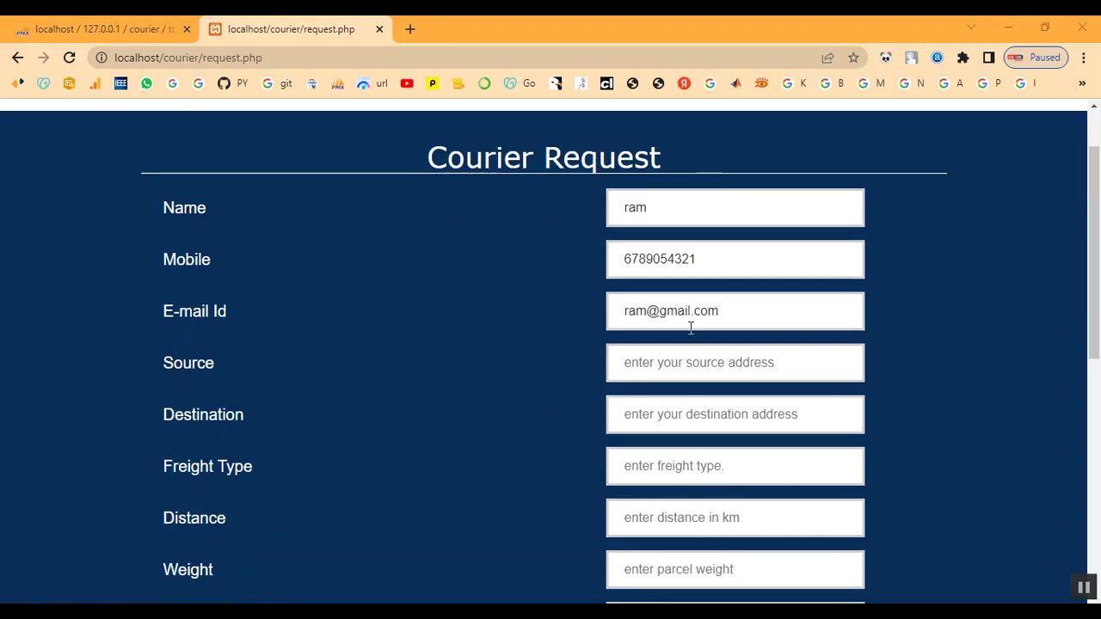
click(694, 374)
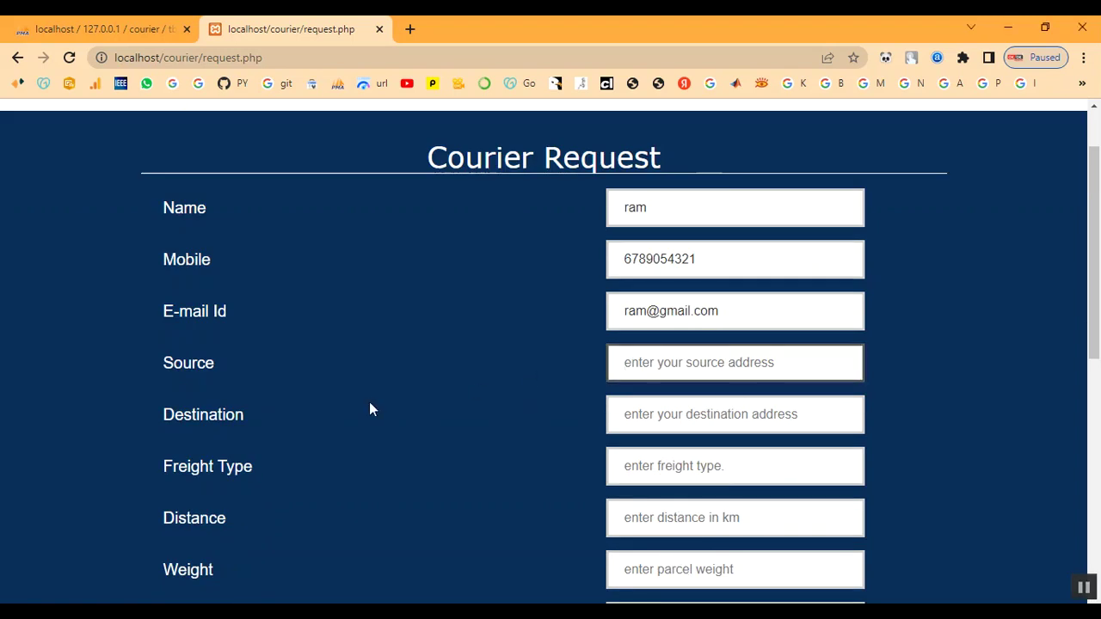
text(che)
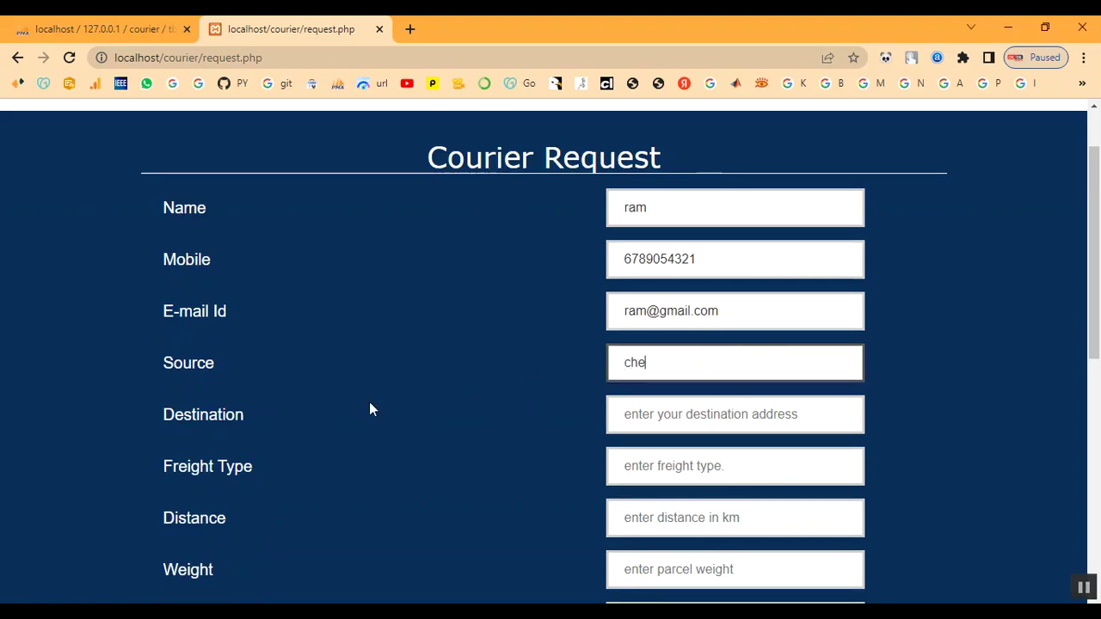
text(nnai)
key(Tab)
text(c)
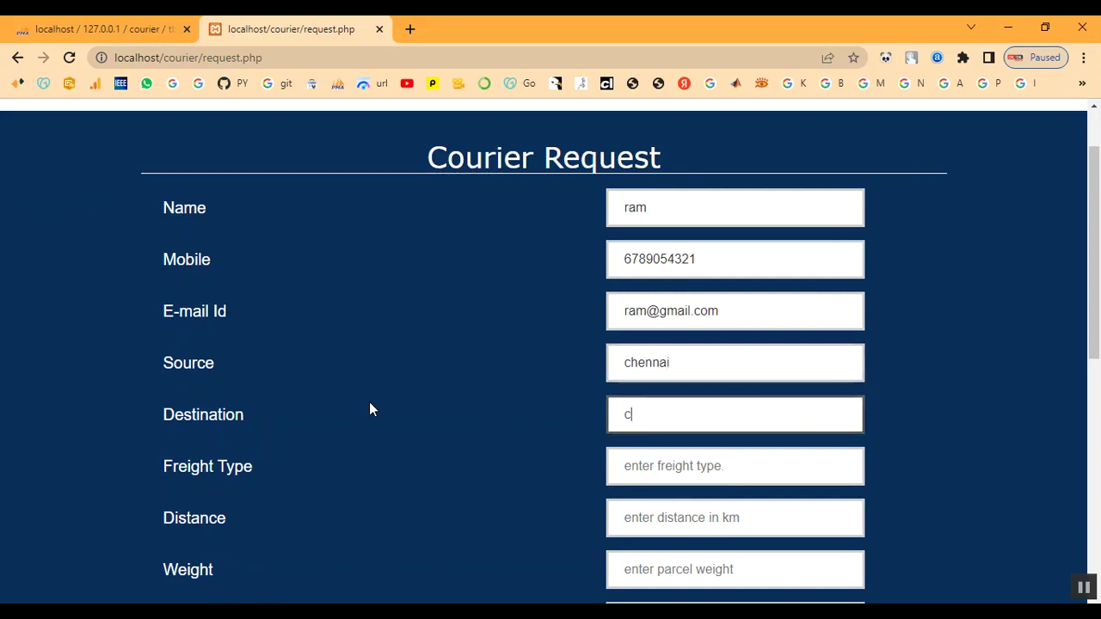
text(oimbato)
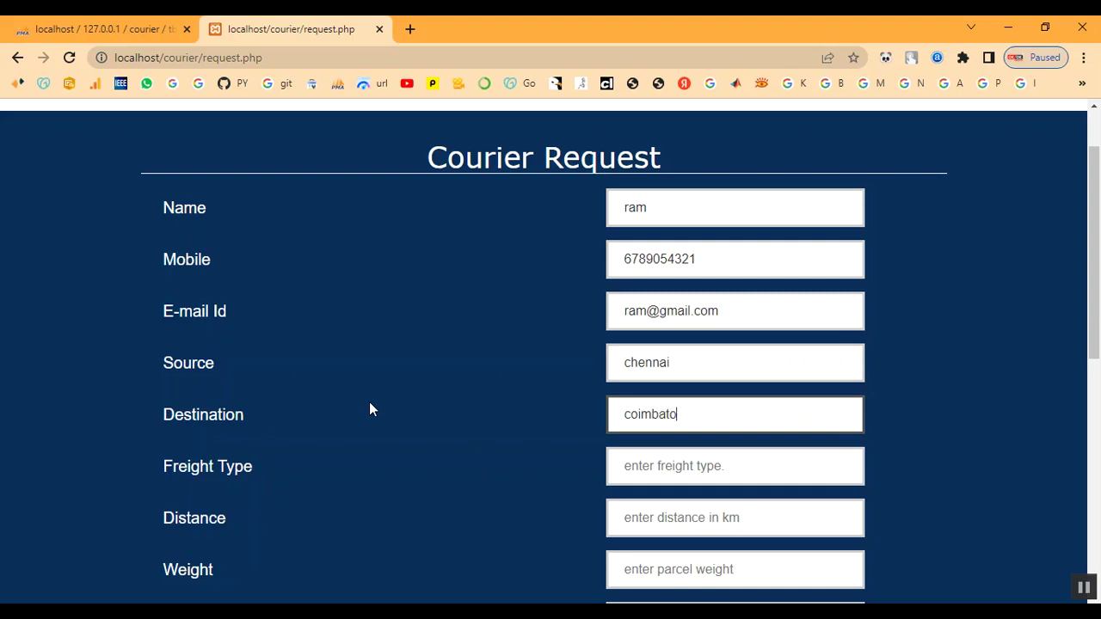
text(re)
Enter freight 90, distance 100, weight 1kg, parcel type Document and message 'My parcel'.
key(Tab)
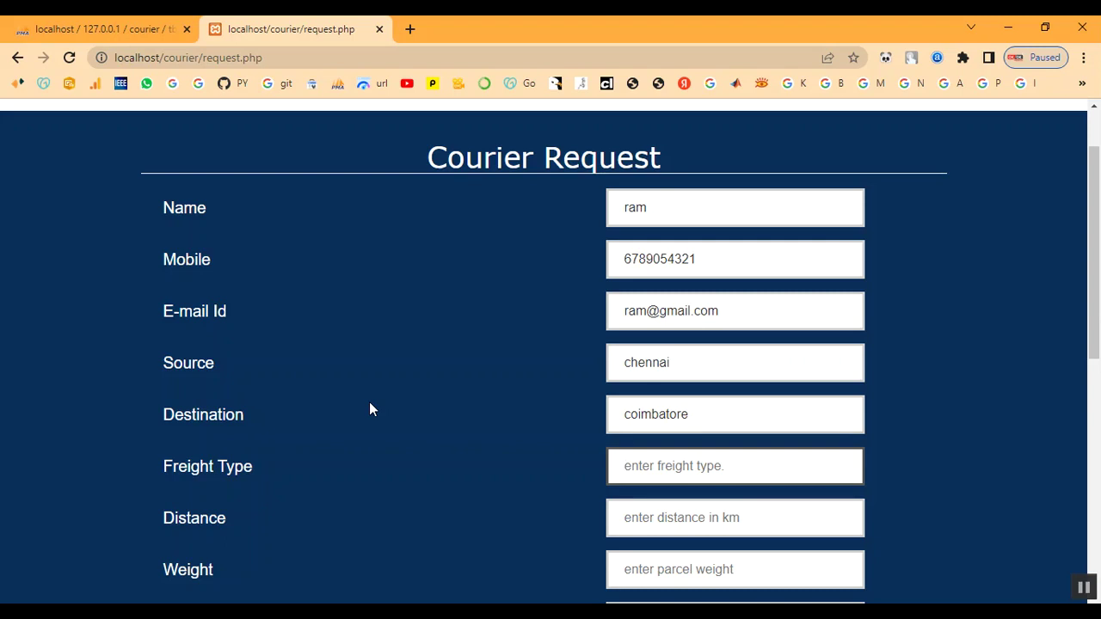
text(90)
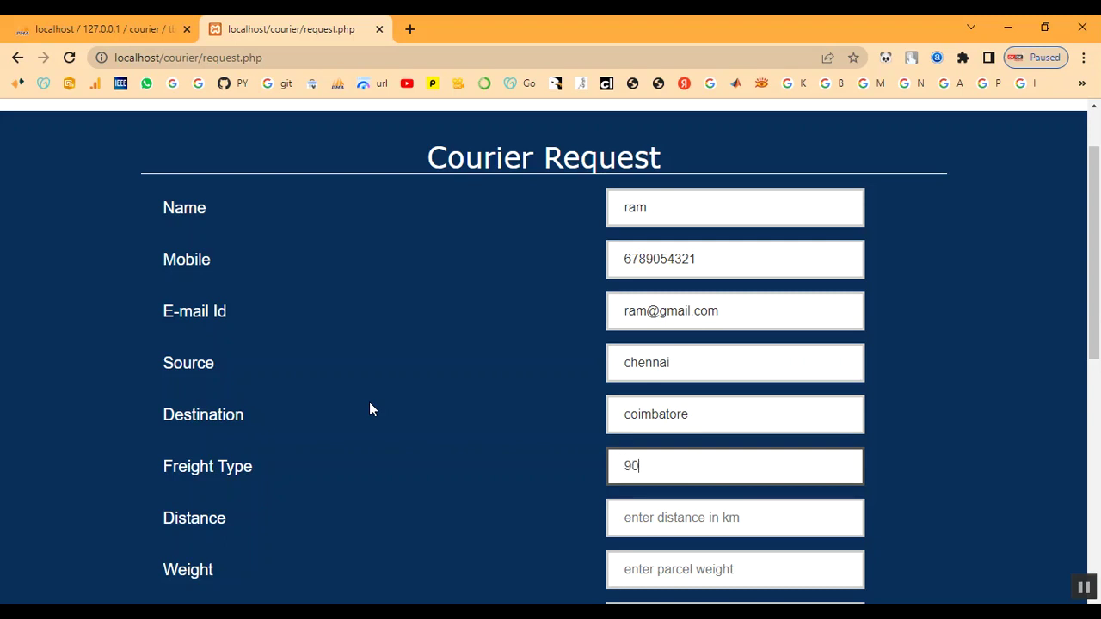
key(Tab)
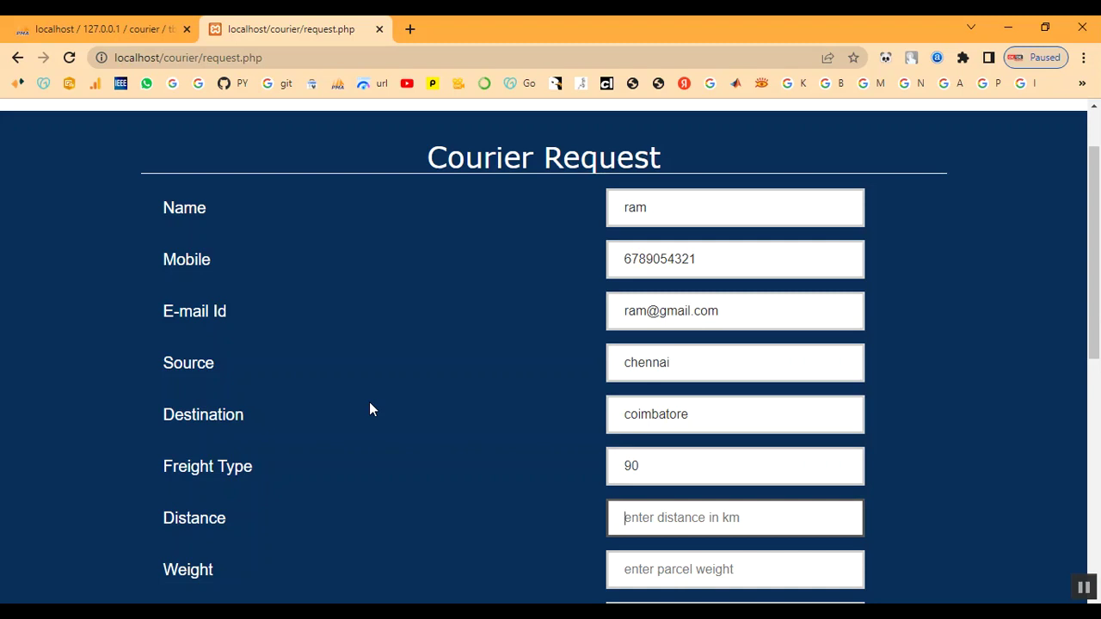
text(5)
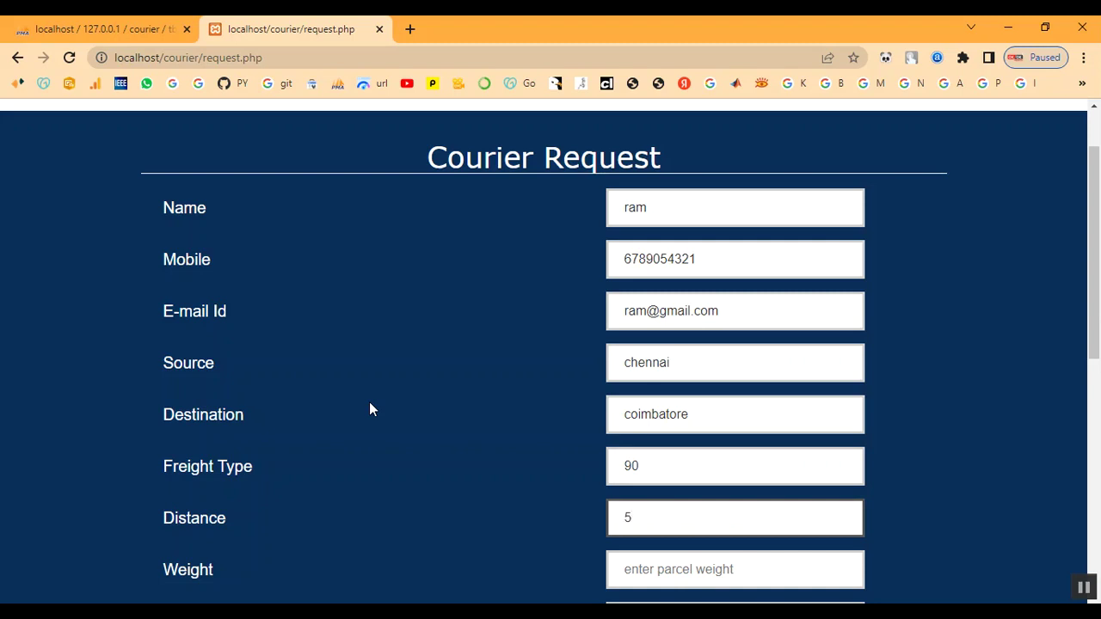
key(BackSpace)
text(100)
key(Tab)
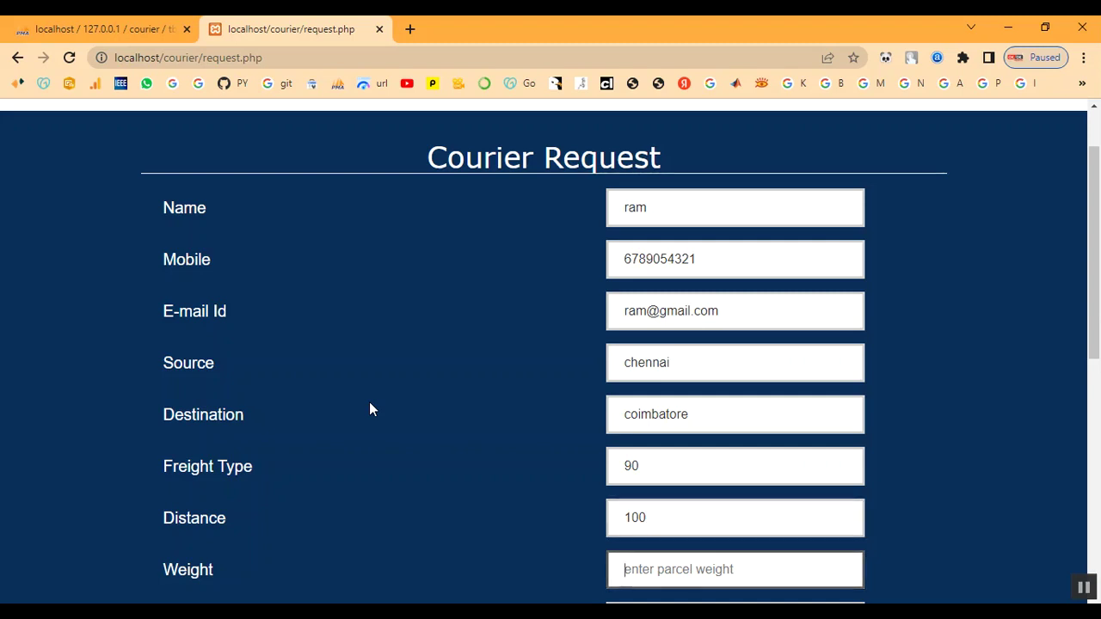
text(1)
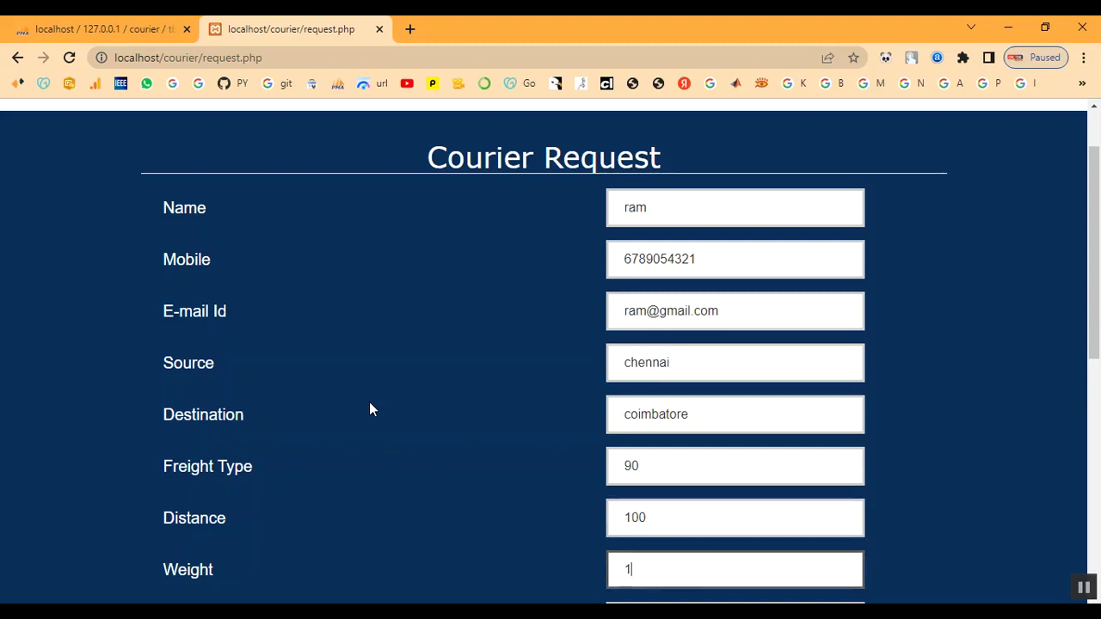
text(kg)
scroll(579, 474, down, 3)
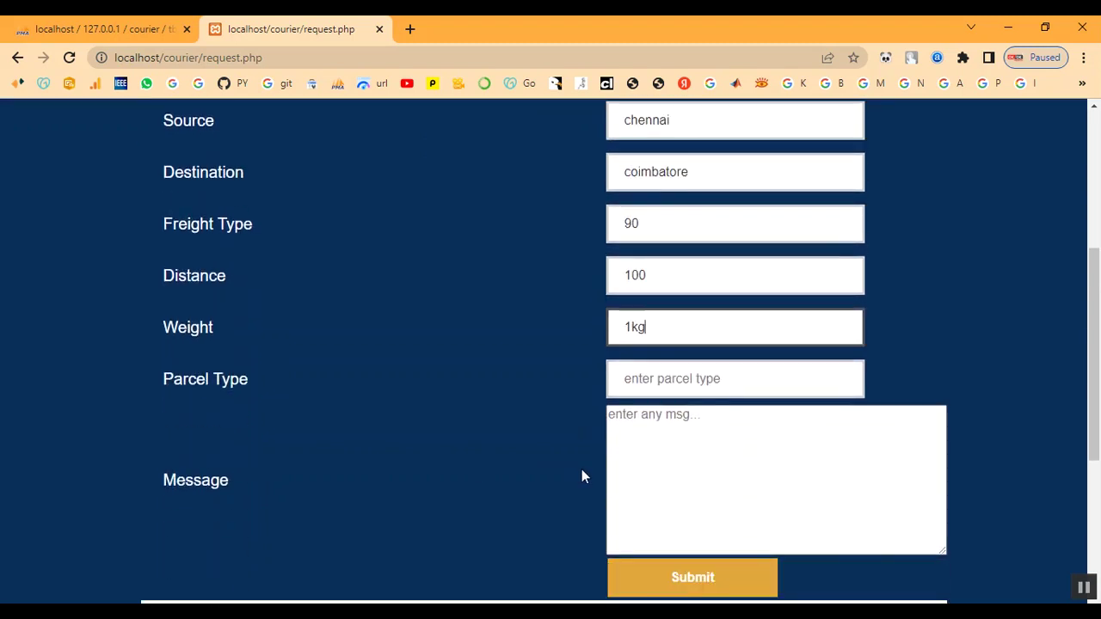
click(721, 384)
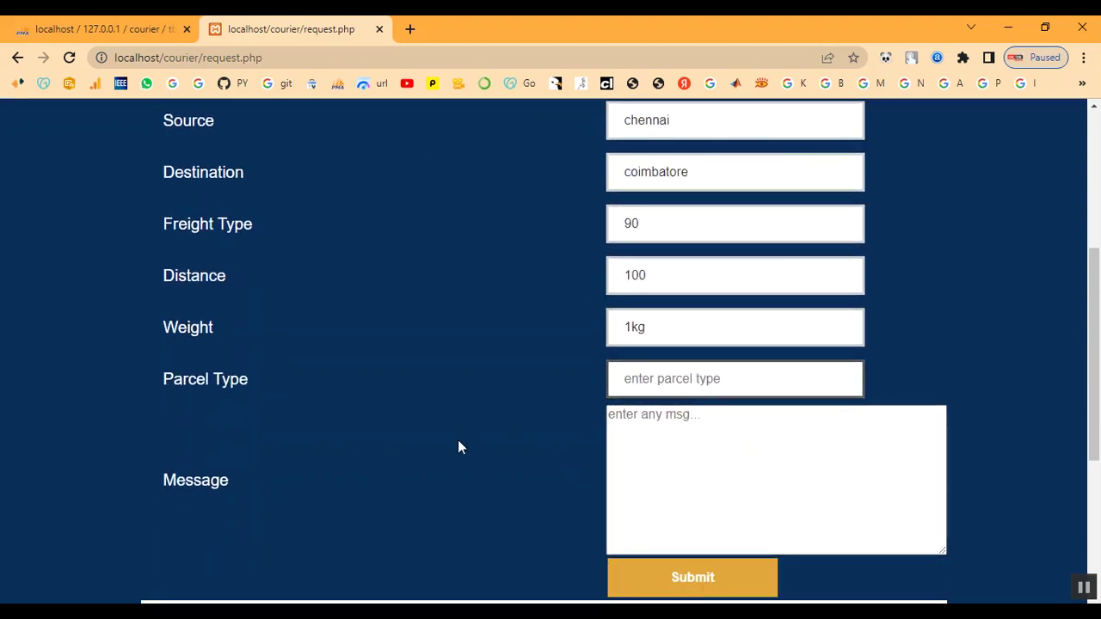
text(D)
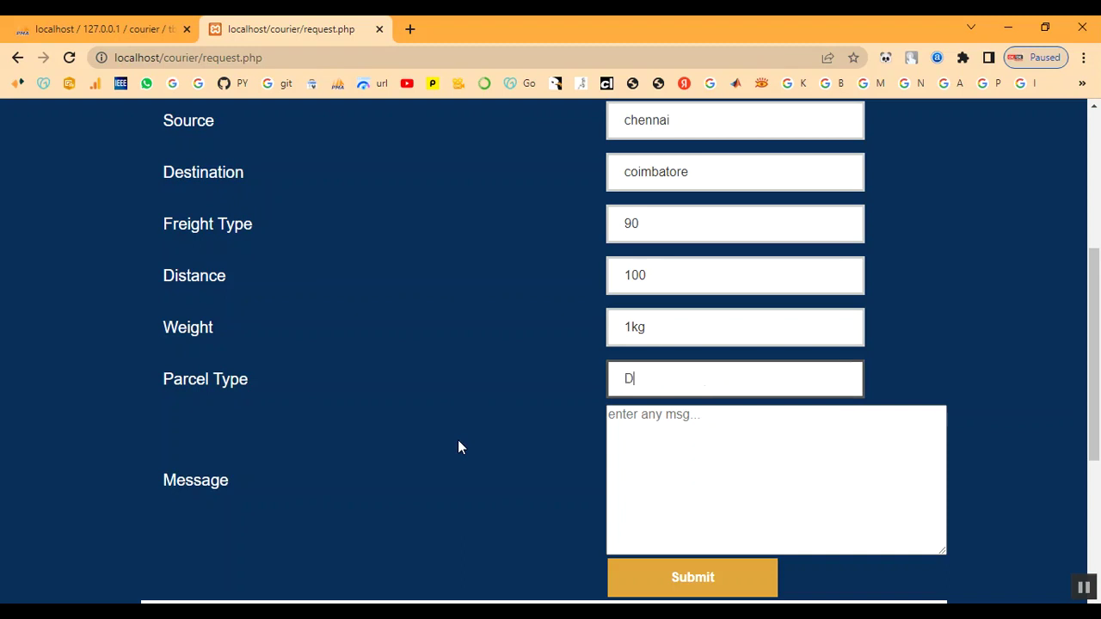
text(ocumen)
text(t)
key(Tab)
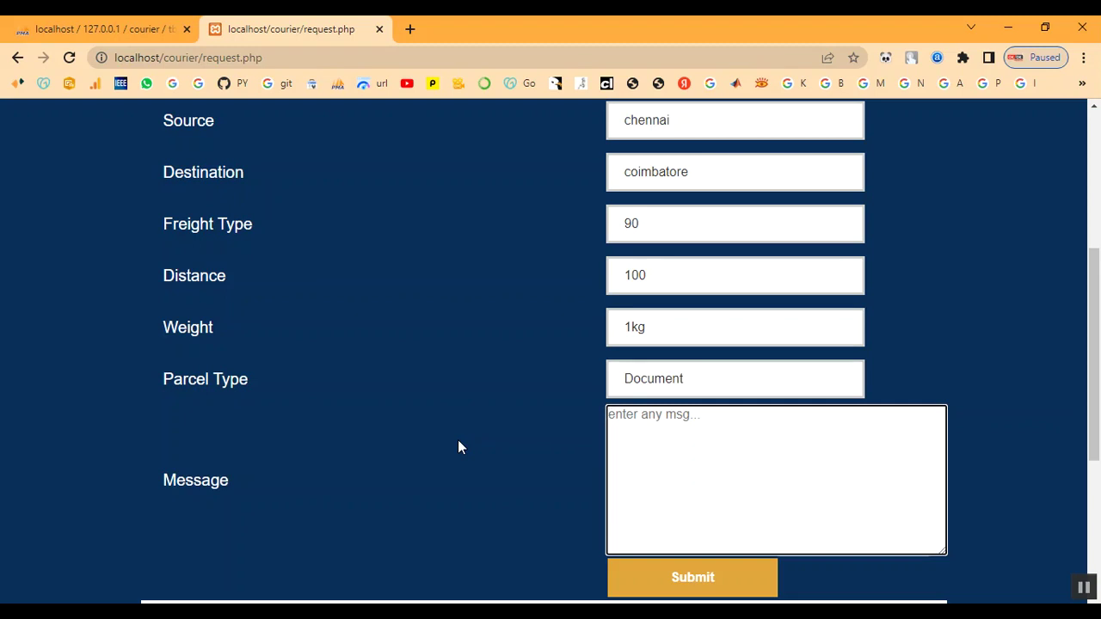
text(My parcel)
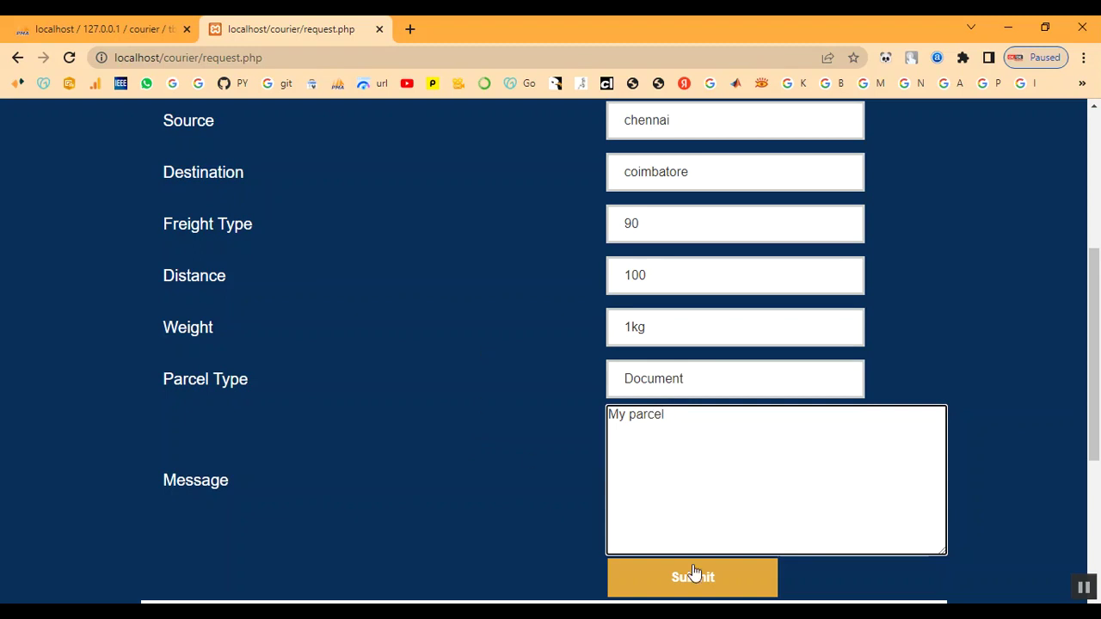
Submit the courier request, dismiss the completion notice and go back.
click(688, 592)
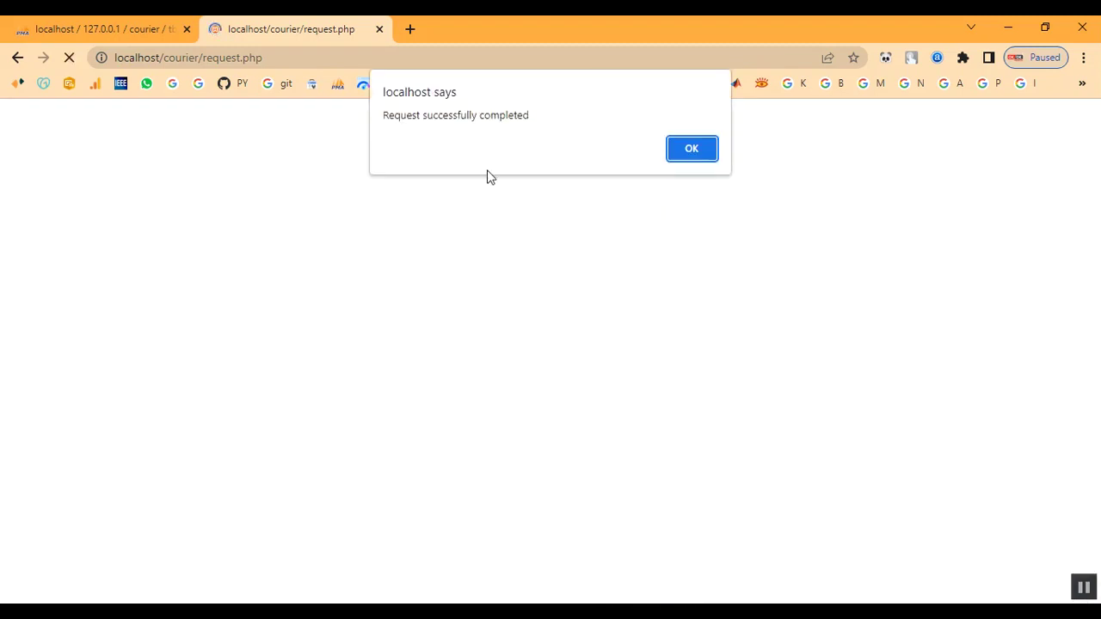
drag(384, 115, 593, 123)
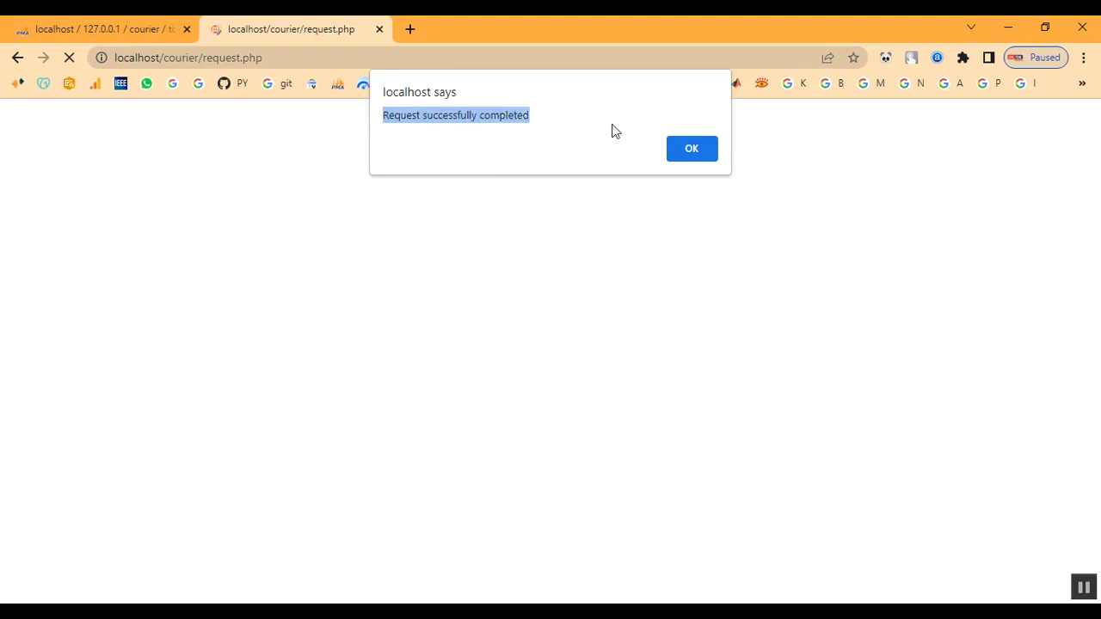
click(702, 153)
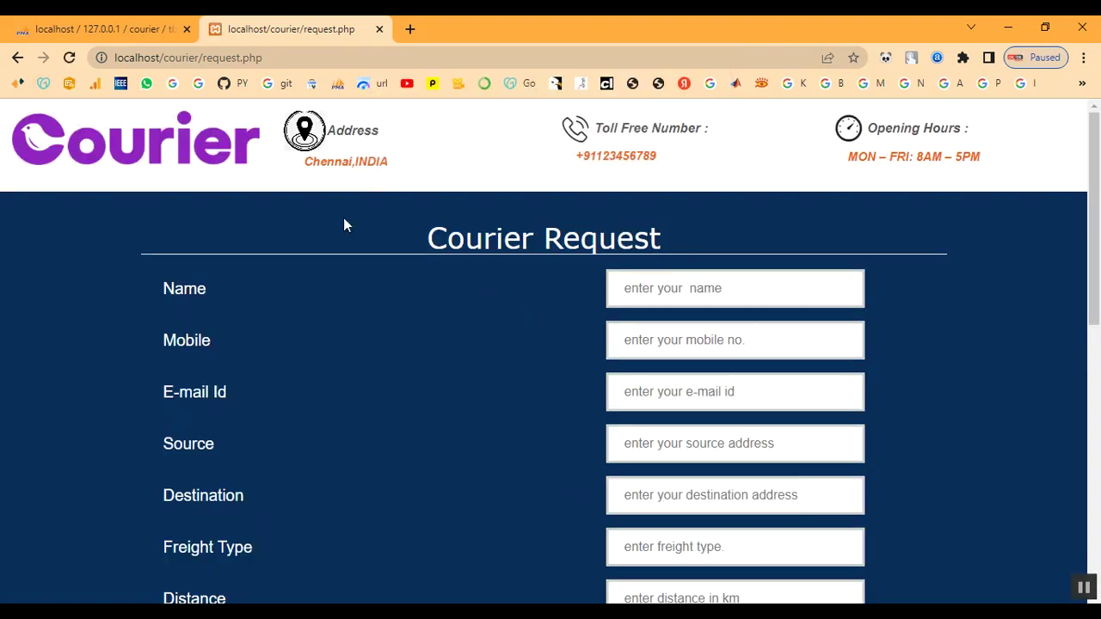
click(17, 58)
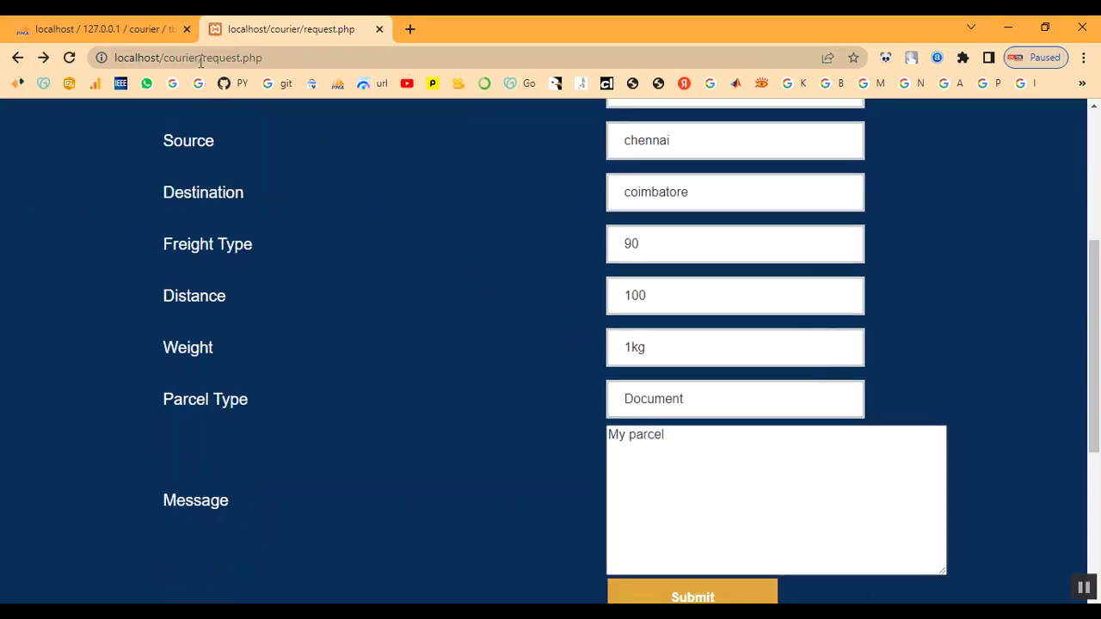
Load the localhost/courier/ home page by removing request.php from the URL.
drag(200, 63, 262, 61)
key(BackSpace)
key(Return)
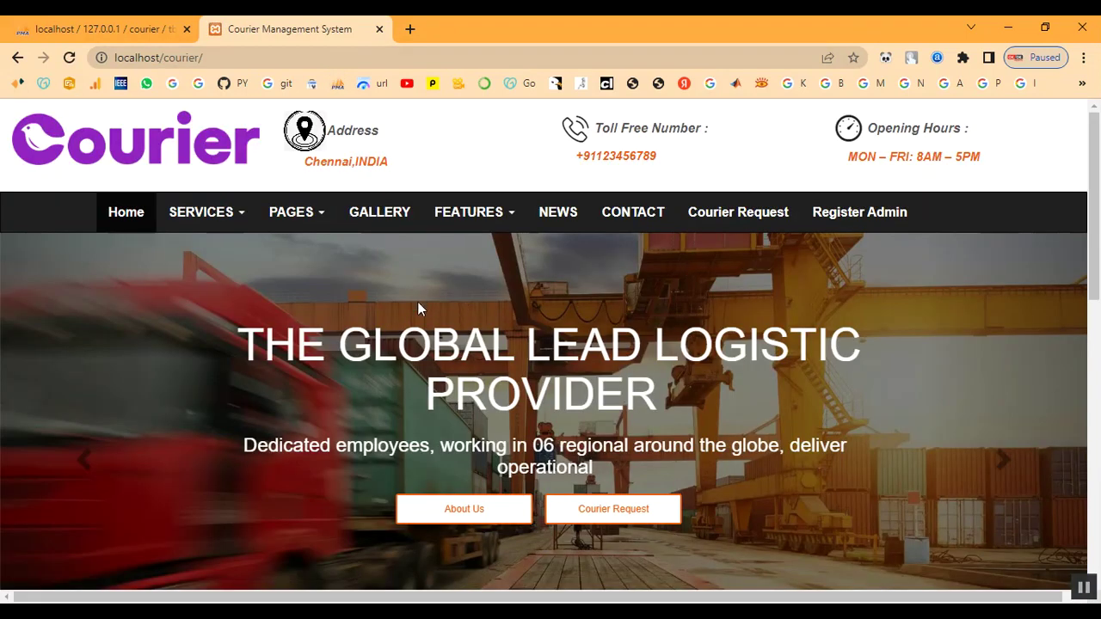
scroll(421, 314, down, 3)
scroll(438, 346, down, 5)
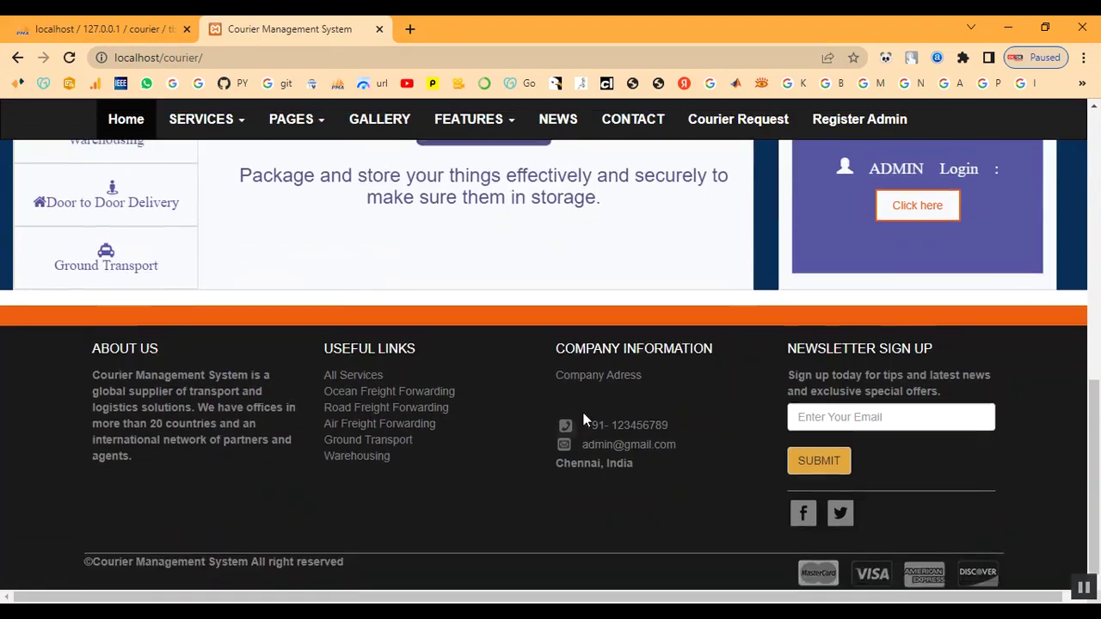
scroll(647, 418, up, 5)
scroll(789, 457, down, 2)
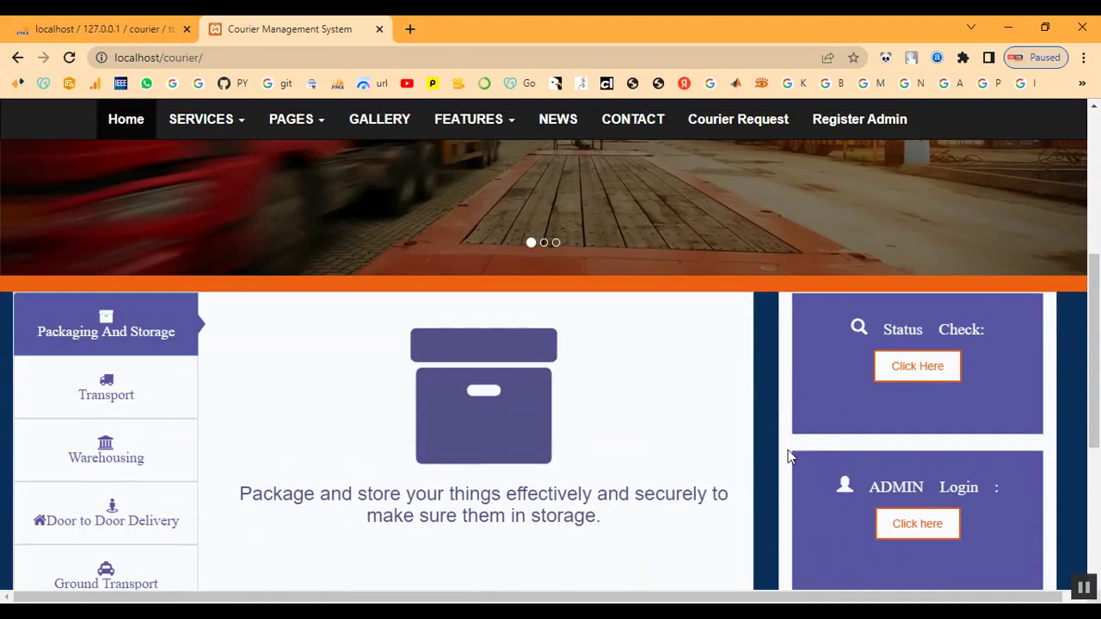
Log in as admin with the account password for the Fast Courier chennai office.
click(928, 531)
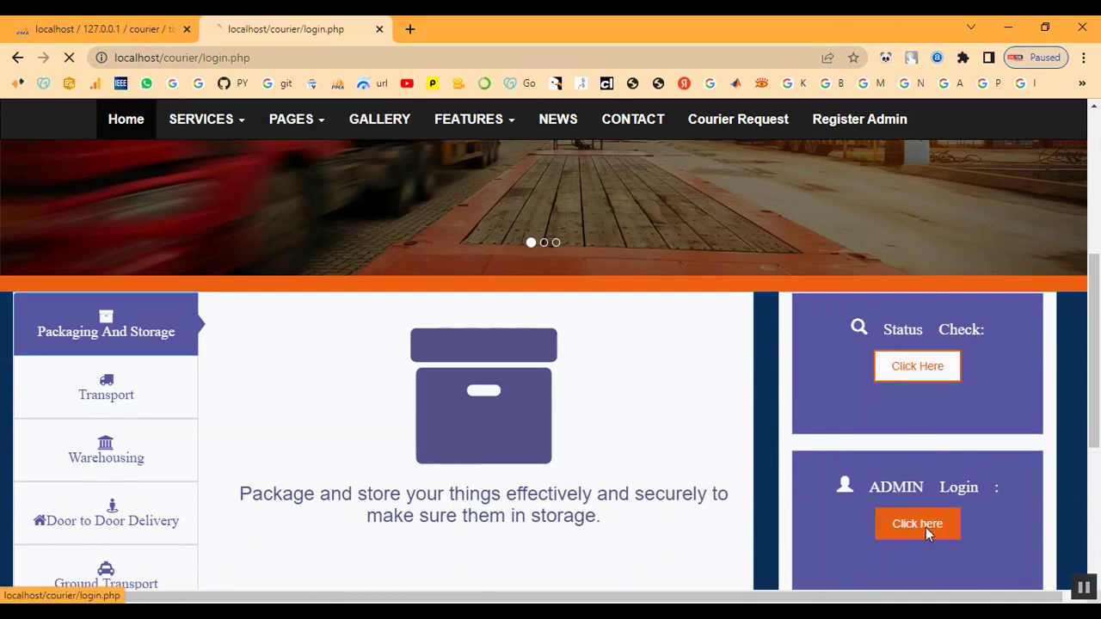
text(admin)
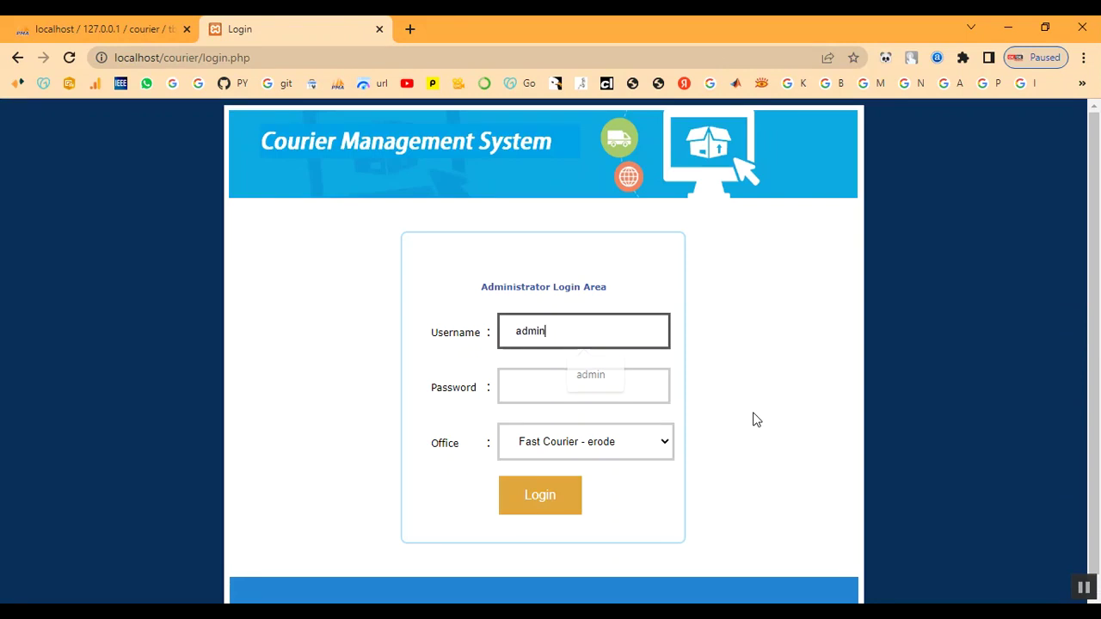
key(Tab)
text(admin)
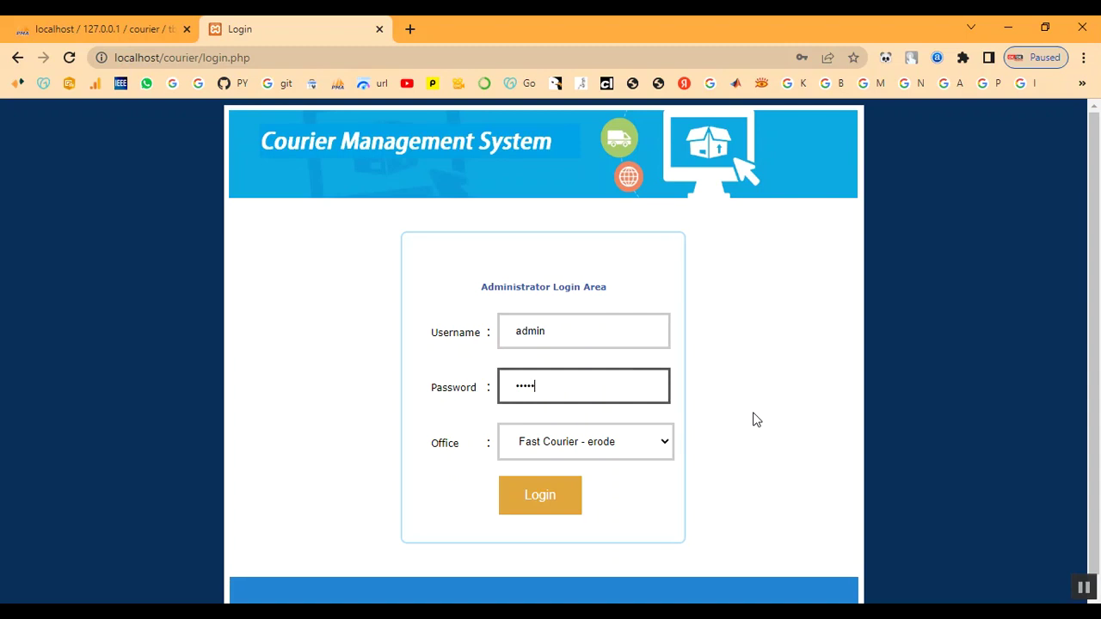
click(594, 449)
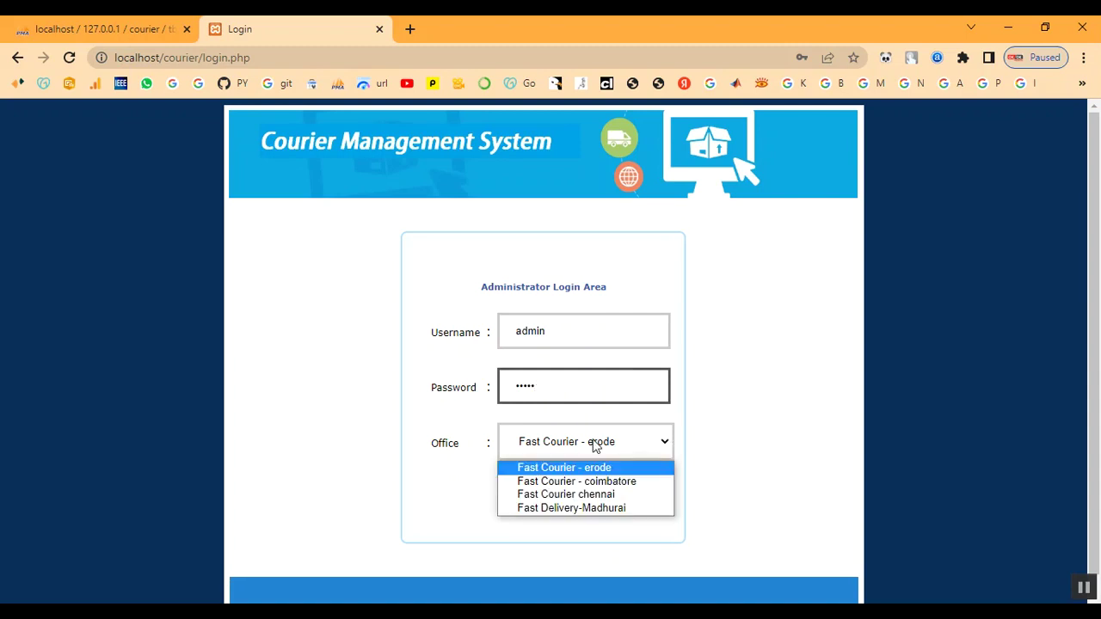
click(594, 495)
click(542, 496)
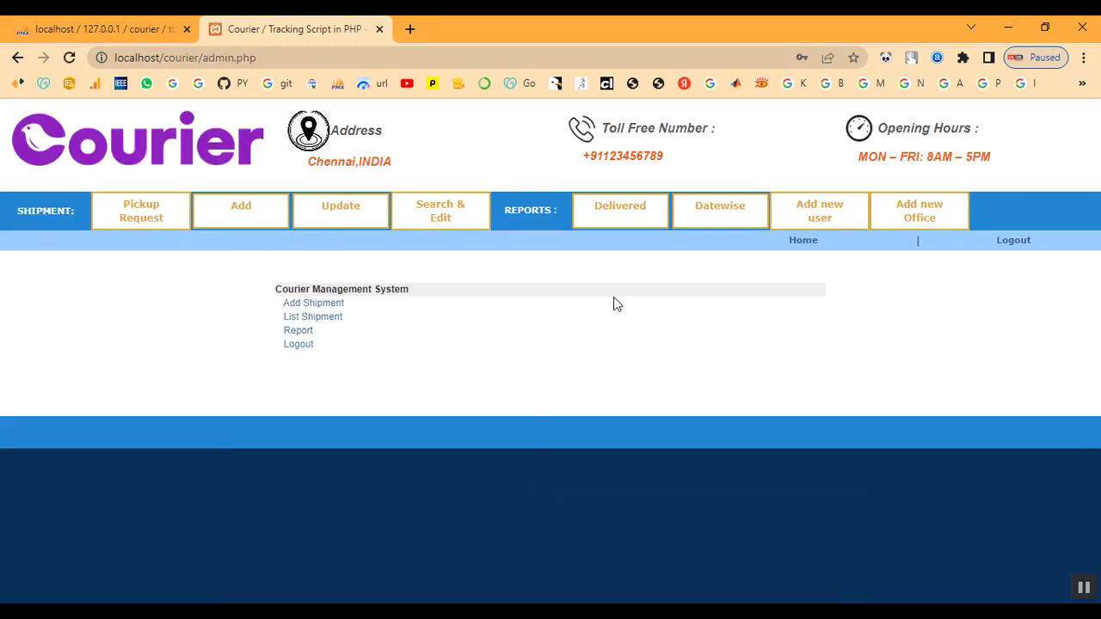
View the chennai-to-coimbatore entry in the Pickup Request list.
click(166, 228)
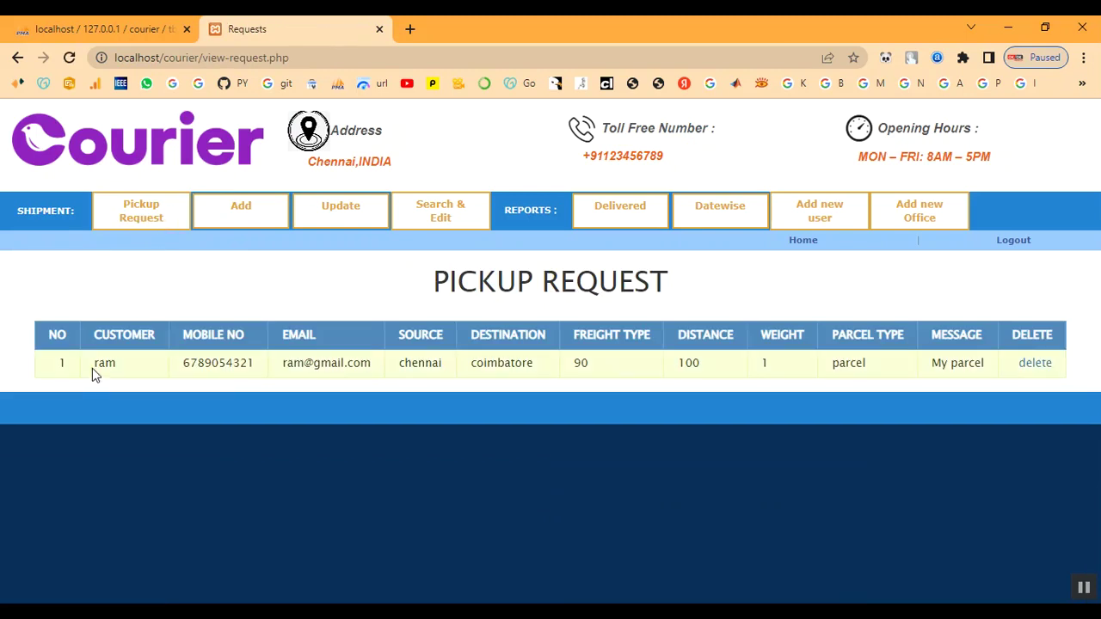
drag(98, 364, 996, 362)
click(788, 309)
click(266, 225)
Fill in the shipper's name, phone number and chennai address.
scroll(293, 284, down, 2)
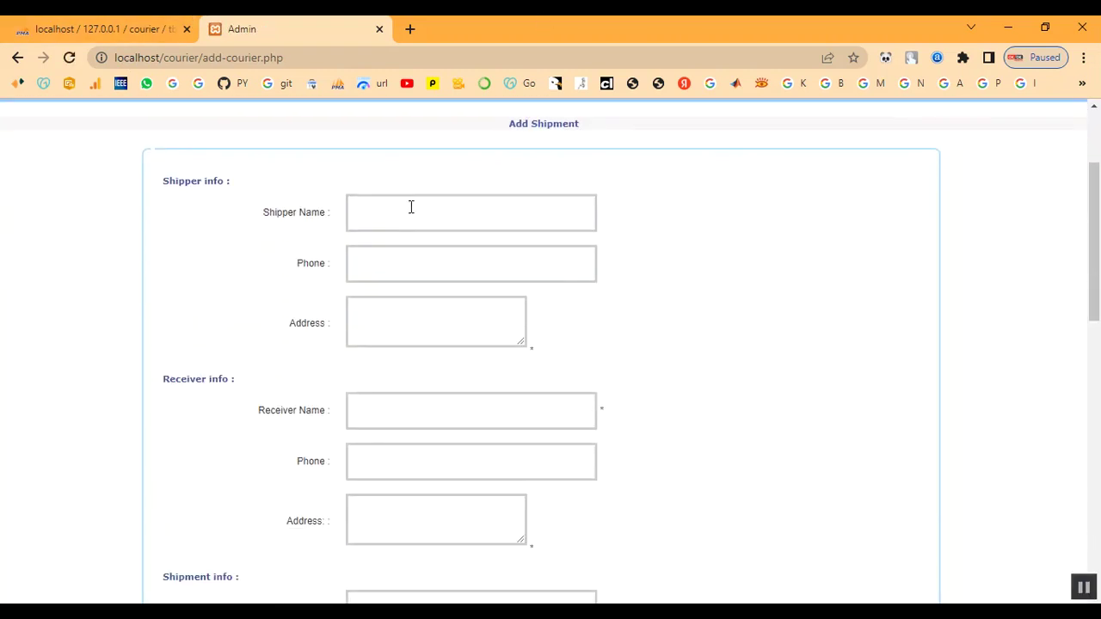
click(398, 216)
text(ram)
key(Tab)
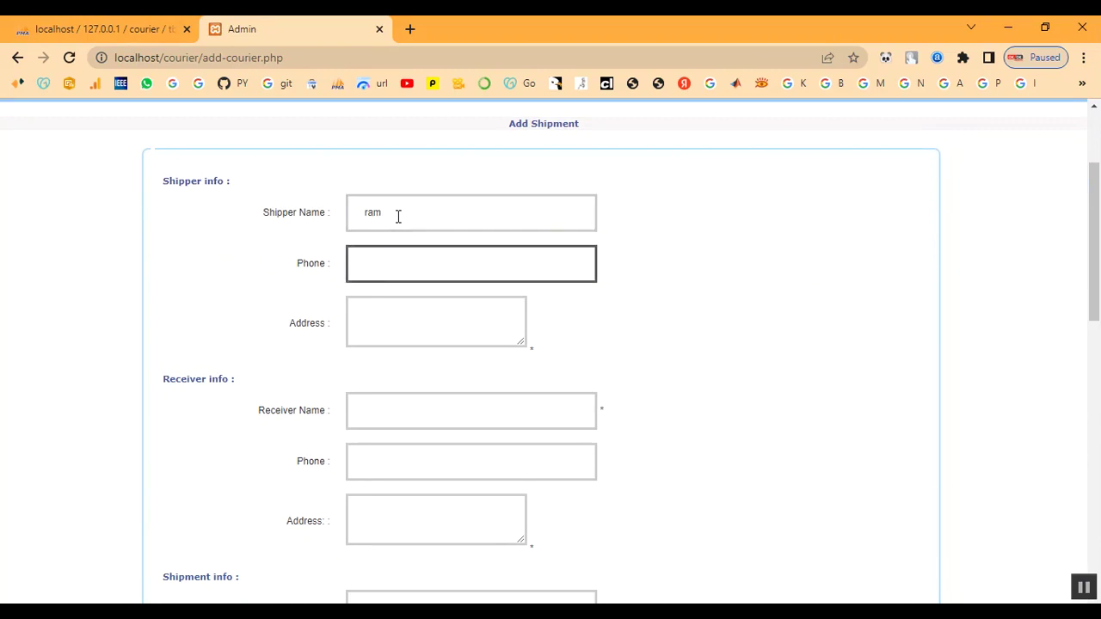
text(9123456780)
key(Tab)
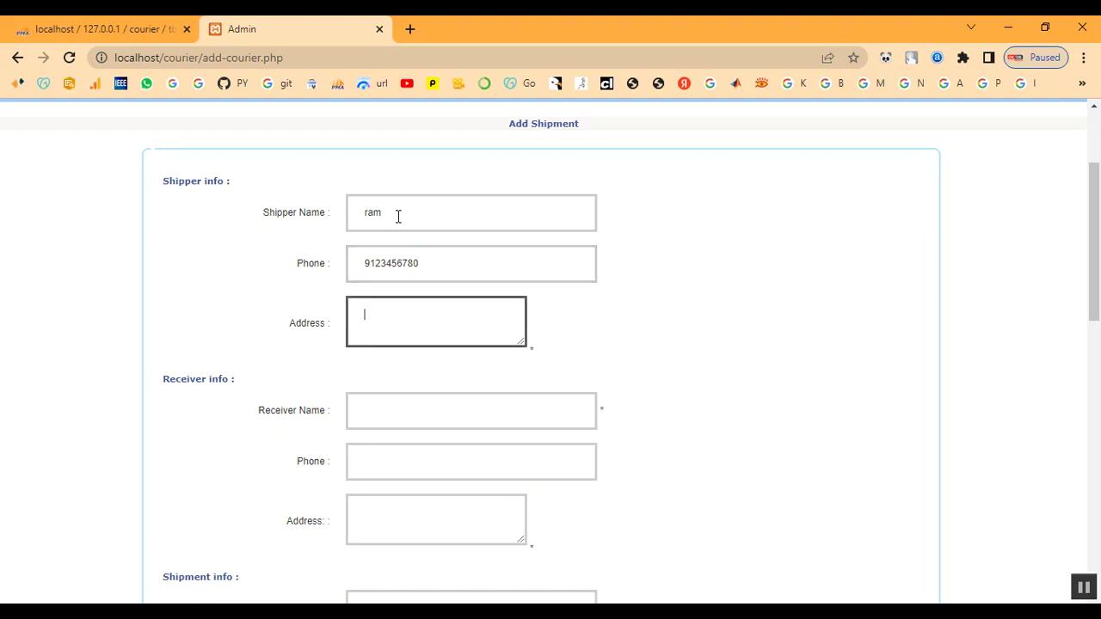
text(chennai)
Fill in the receiver's name, phone number and coimbatore address.
key(Tab)
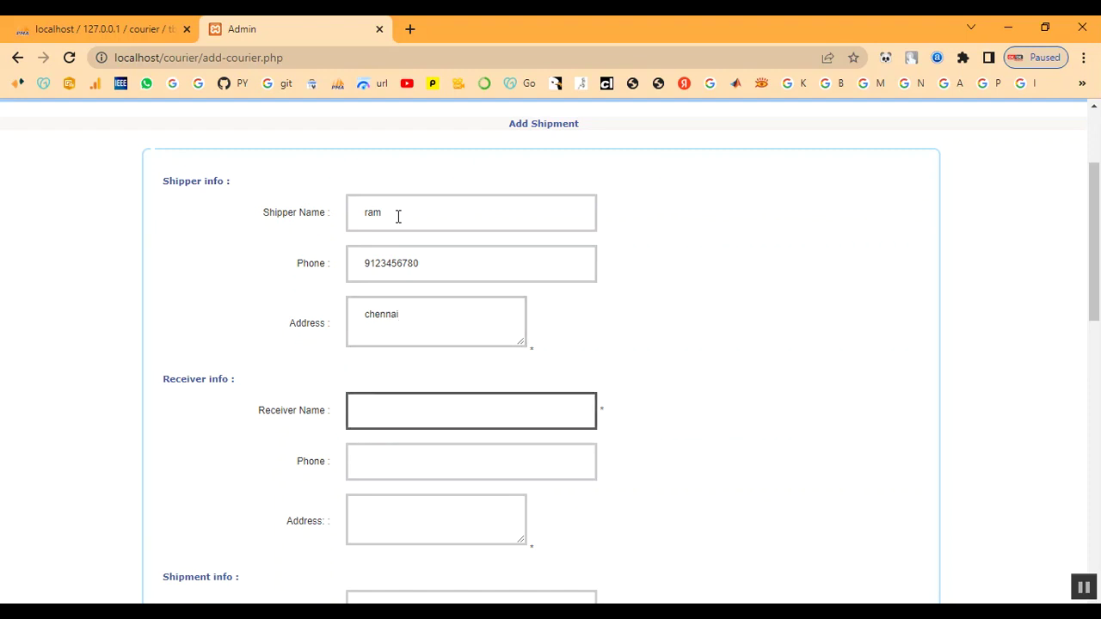
text(abu)
key(Tab)
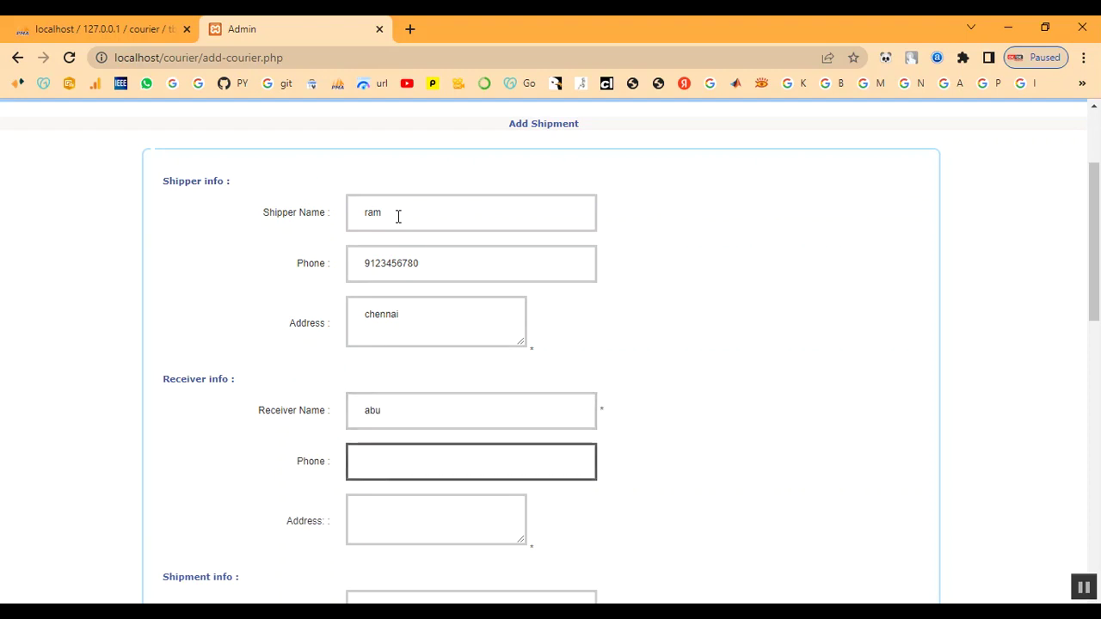
text(81234567)
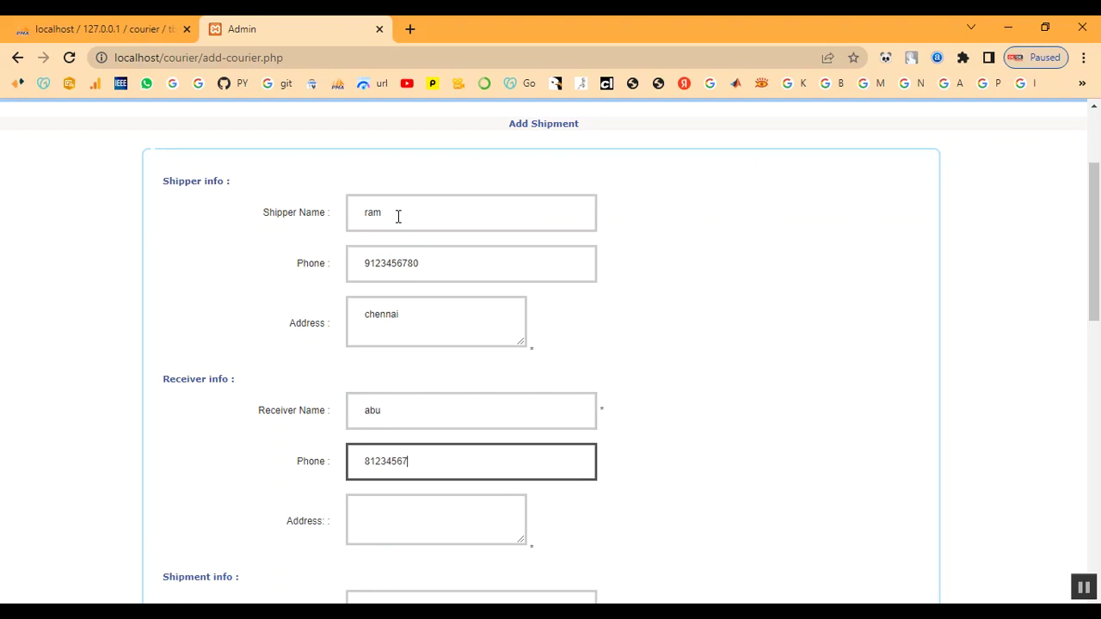
text(80)
key(Tab)
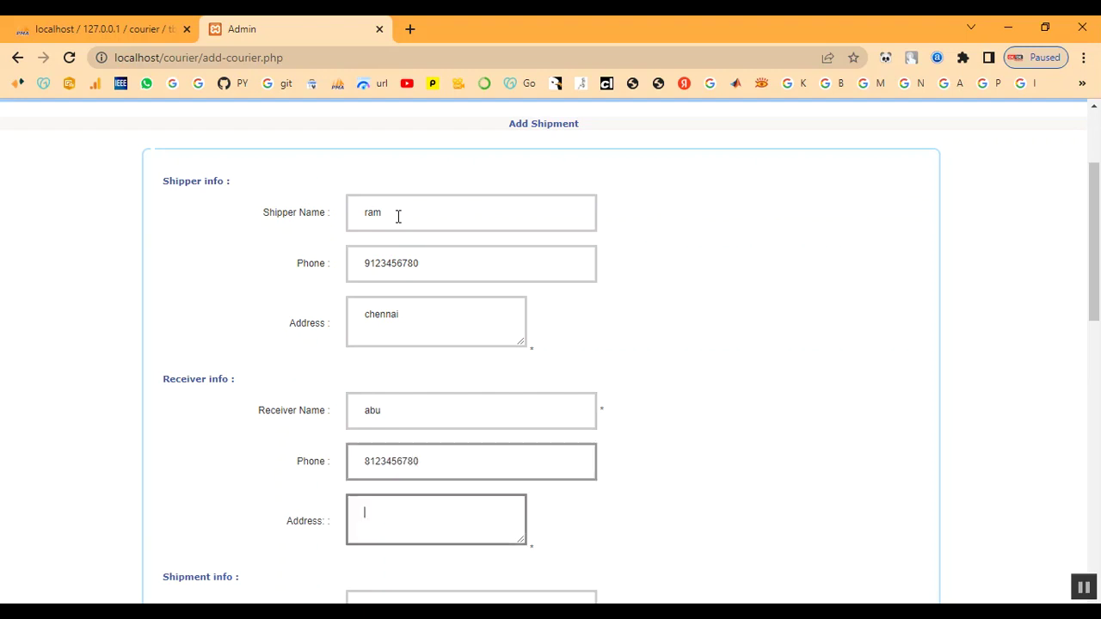
text(coi)
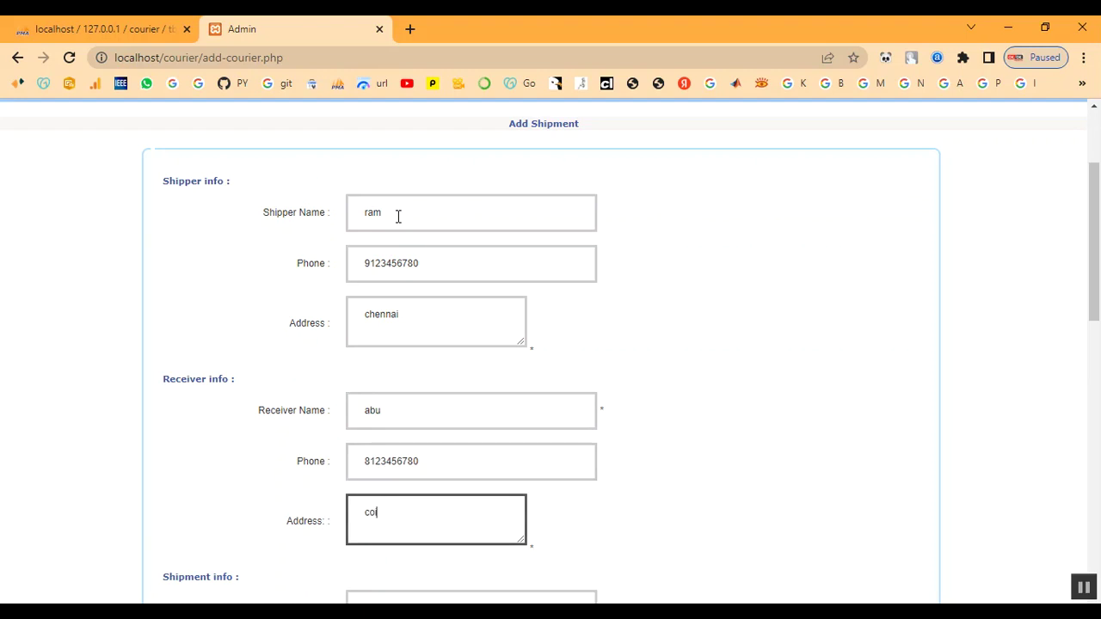
text(mbatore)
Keep Documents as the shipment type under the generated consignment number.
scroll(558, 249, down, 3)
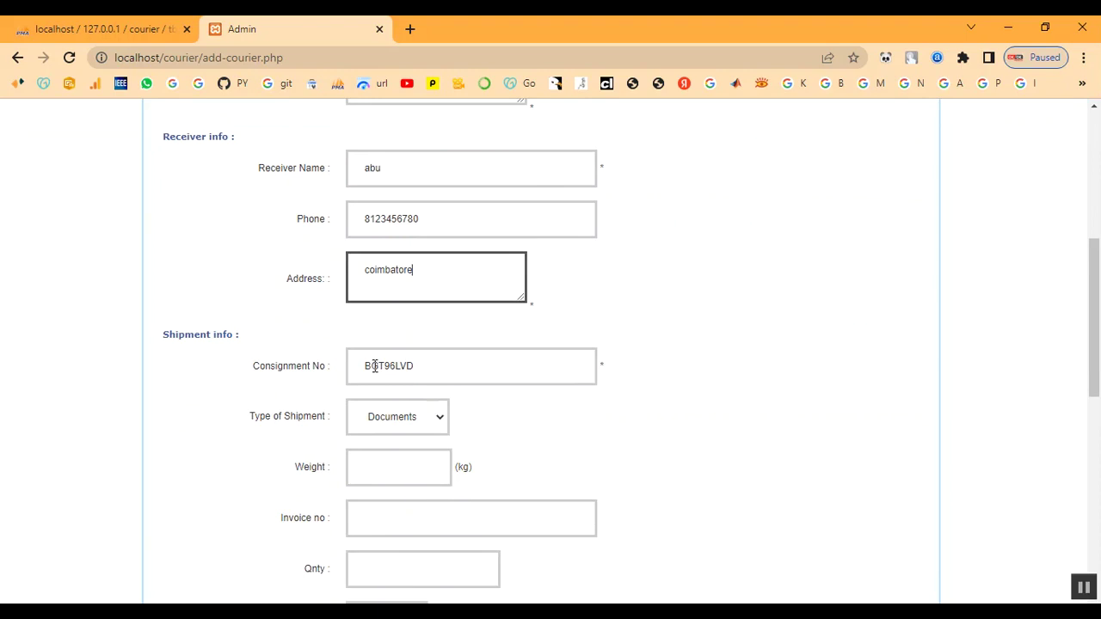
drag(362, 366, 433, 367)
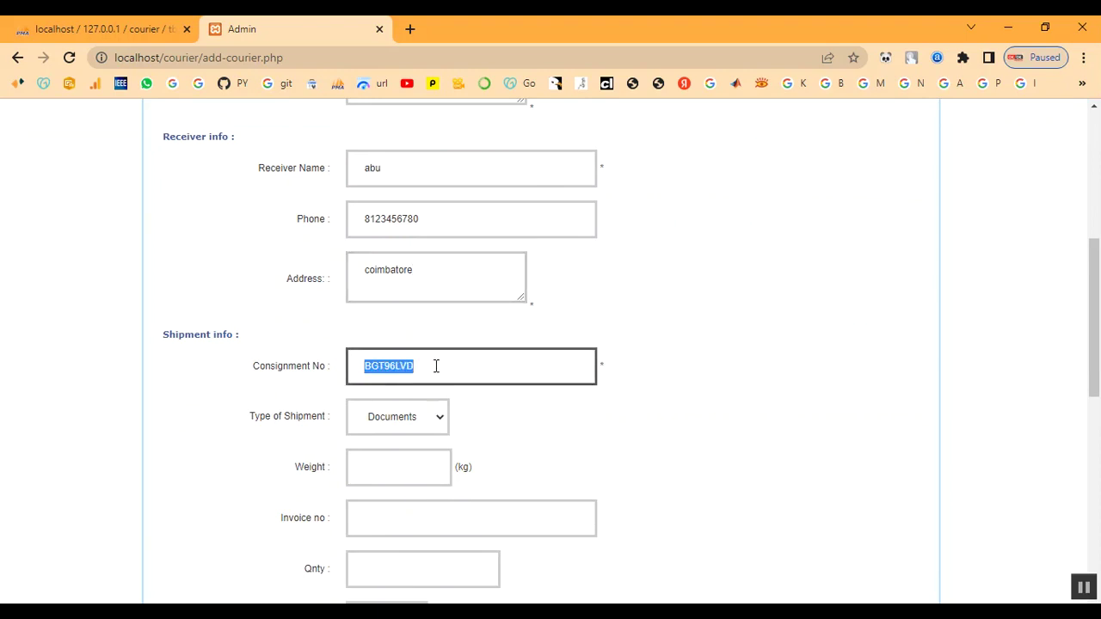
click(430, 366)
drag(165, 334, 270, 337)
click(284, 336)
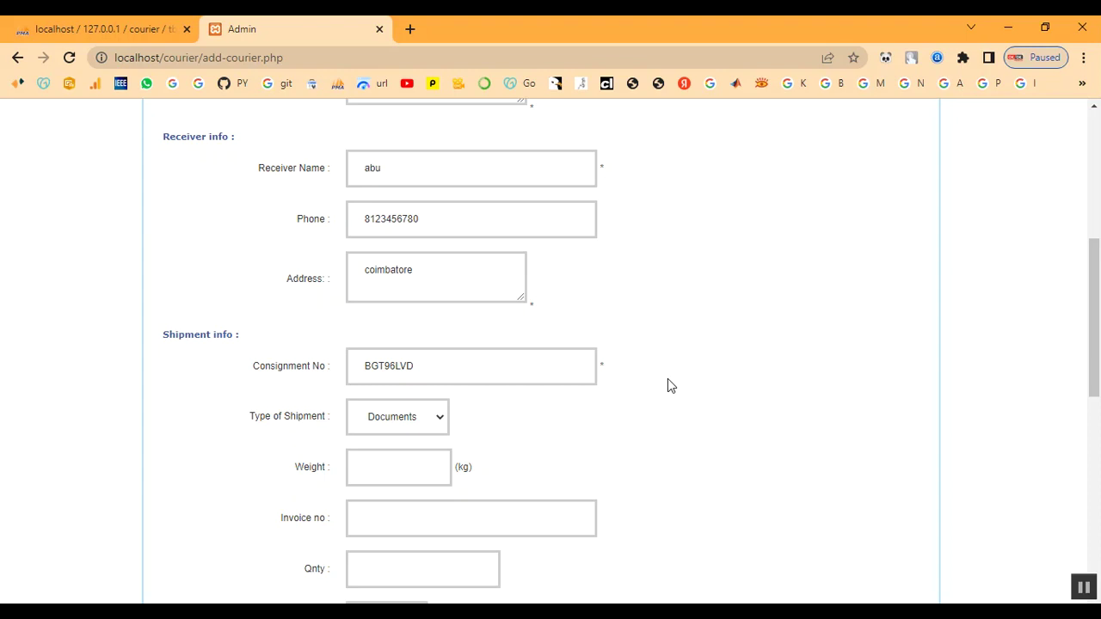
click(389, 423)
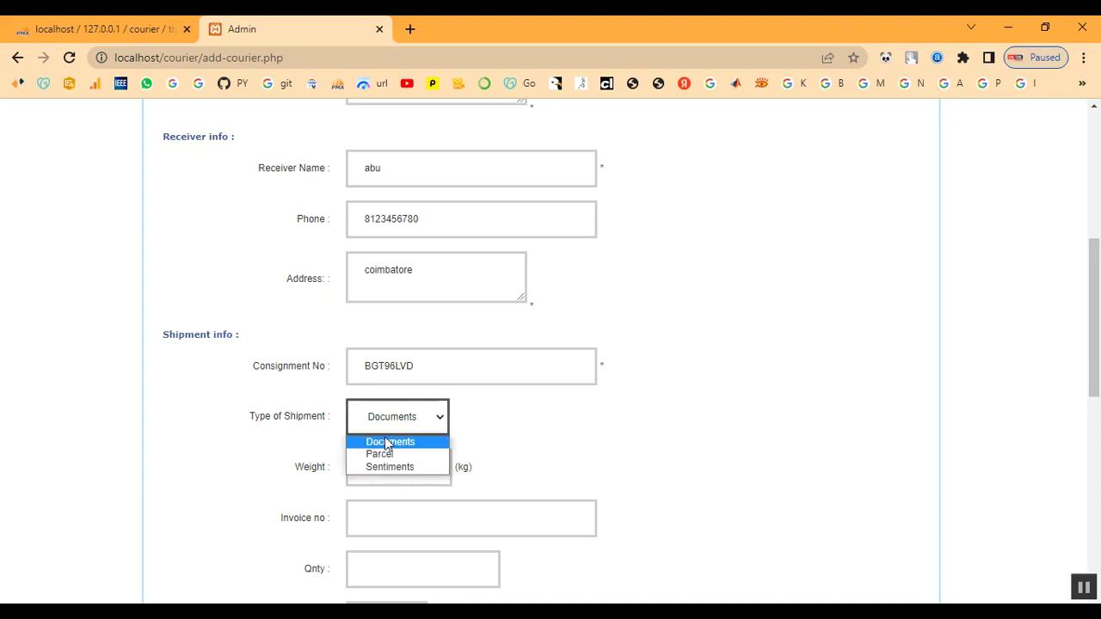
click(388, 443)
Enter weight 1, invoice number 456 and quantity 1.
click(395, 475)
text(1)
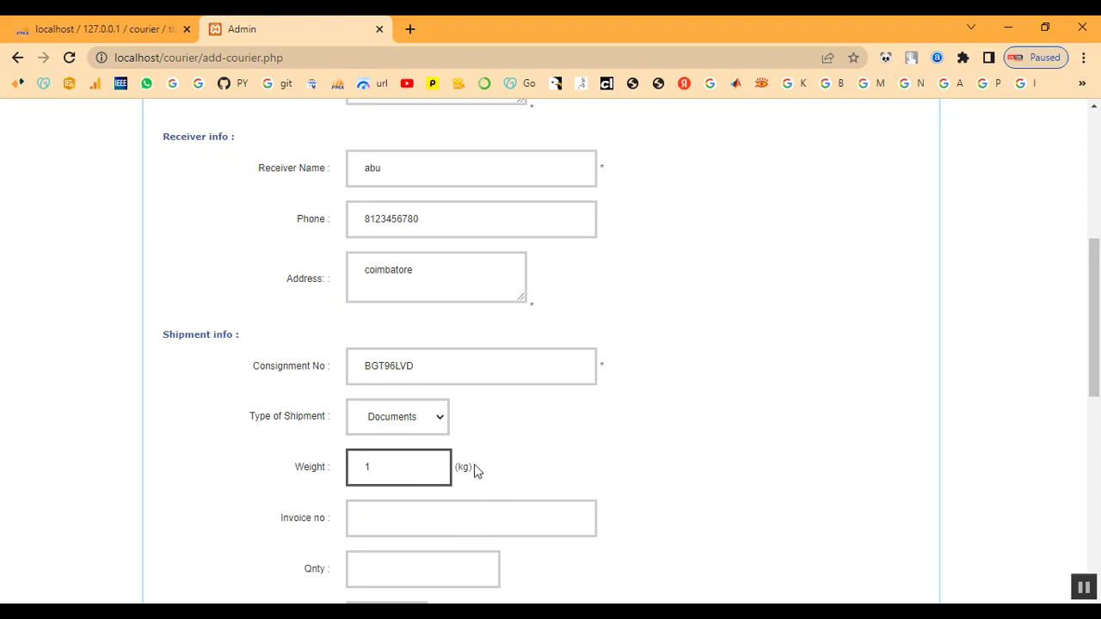
scroll(445, 496, down, 1)
click(381, 448)
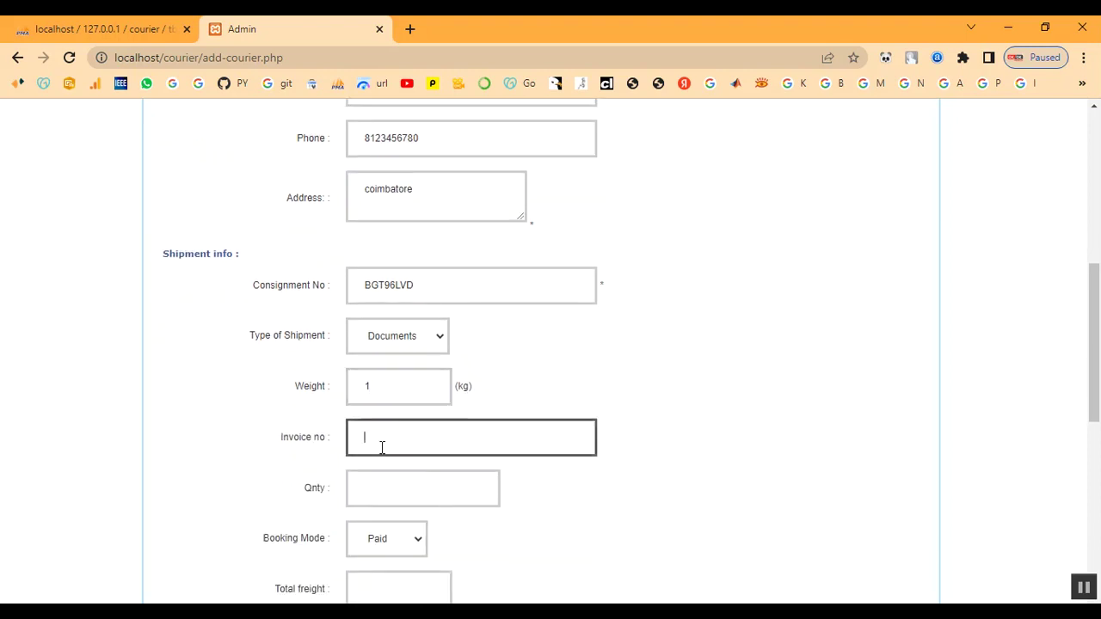
text(456)
click(381, 487)
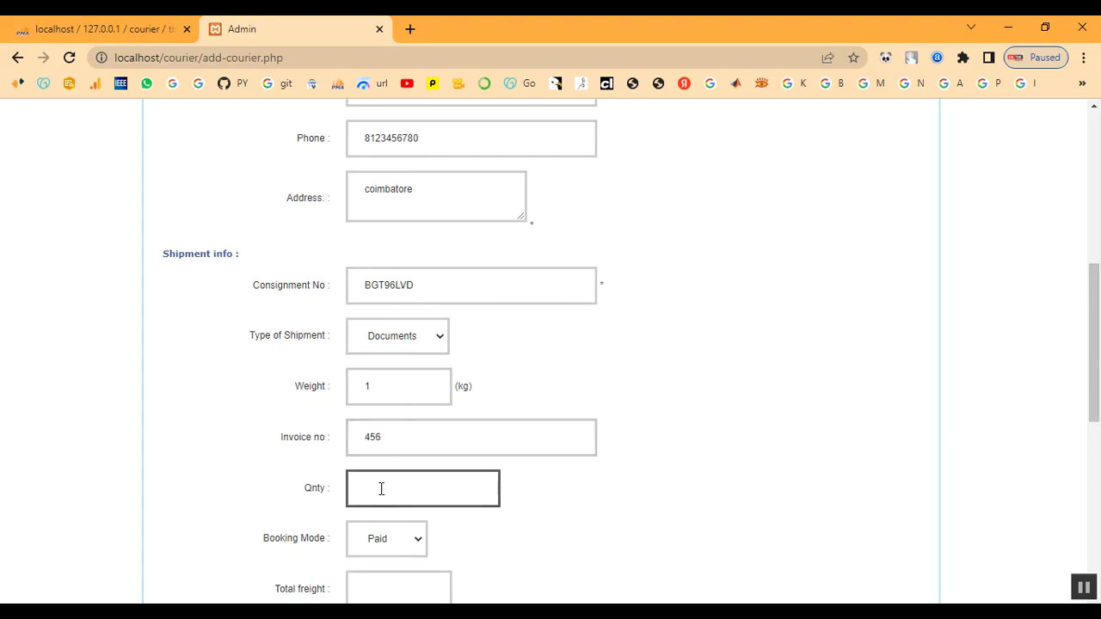
text(1)
scroll(265, 344, down, 2)
Keep Paid booking, enter total freight 1 and choose Train as the mode.
click(388, 379)
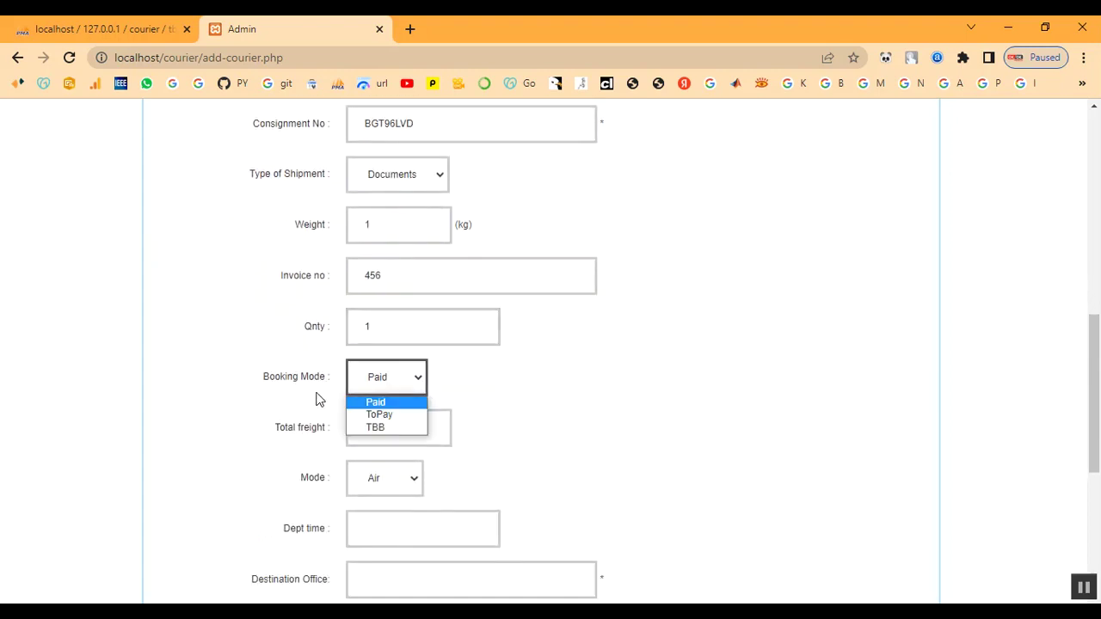
click(376, 404)
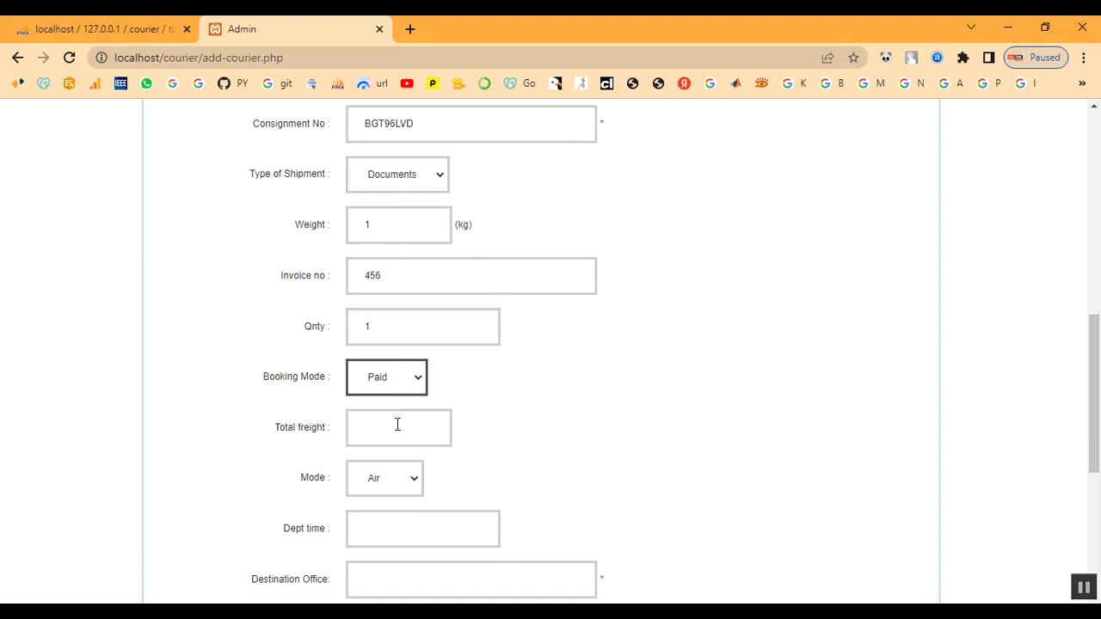
scroll(396, 425, down, 1)
click(379, 351)
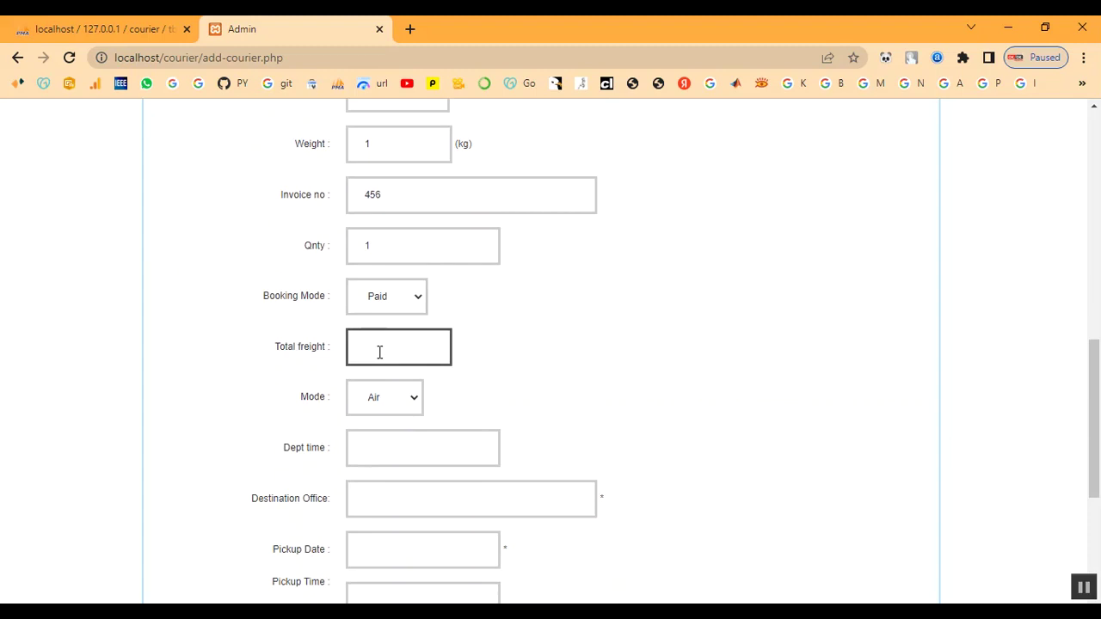
text(1)
click(396, 400)
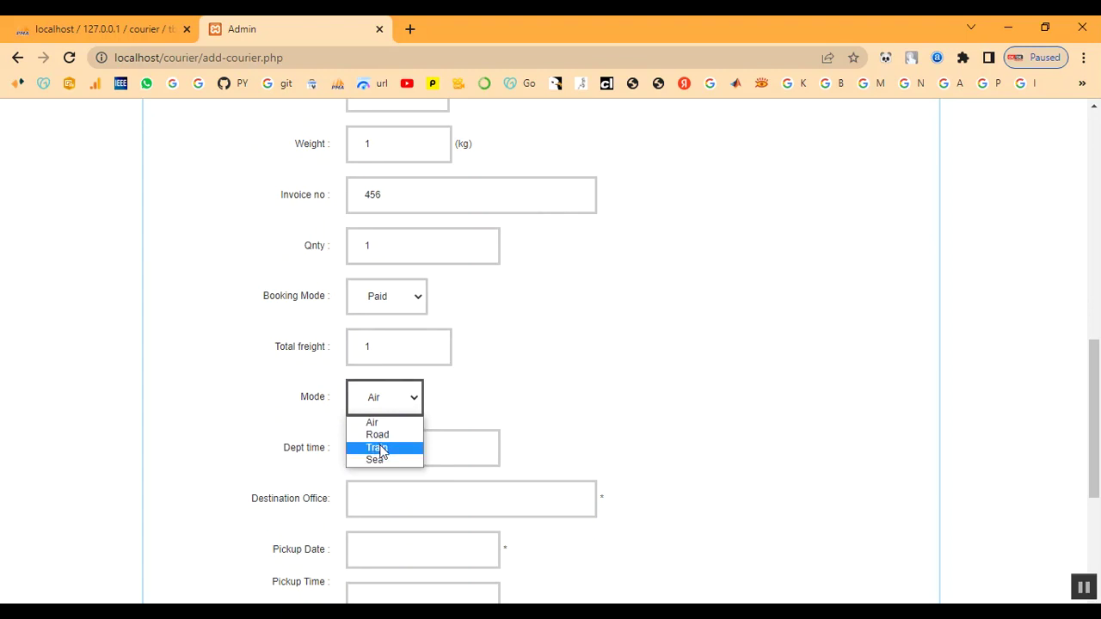
click(379, 448)
Enter departure time 10.00am and destination office coimbatore.
scroll(440, 418, down, 1)
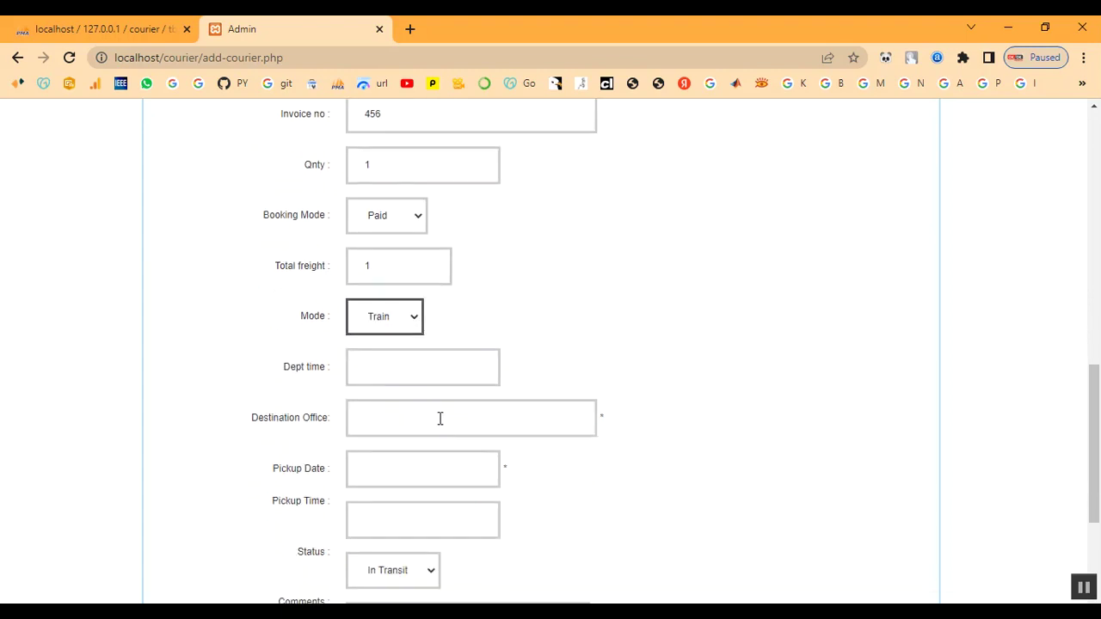
click(374, 368)
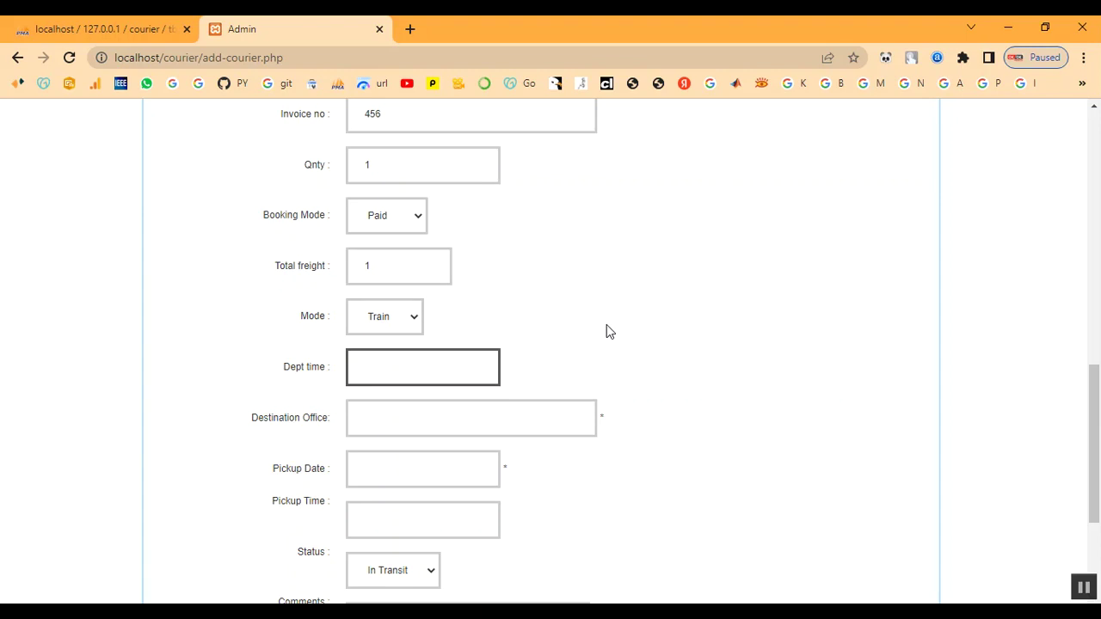
text(10.00am)
click(443, 417)
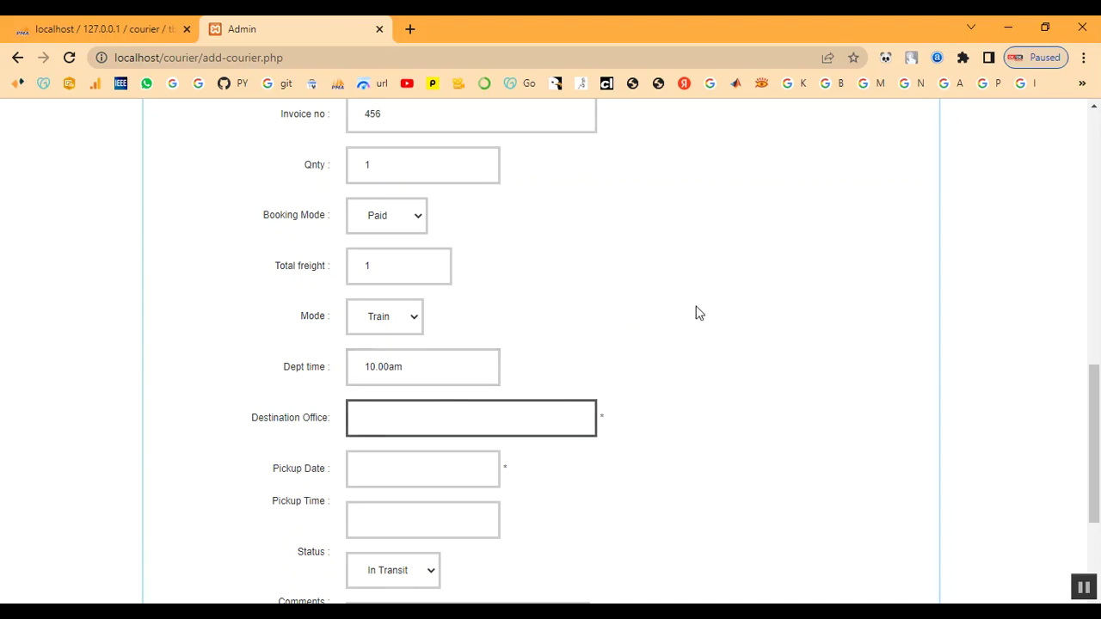
text(coimbatore)
key(Tab)
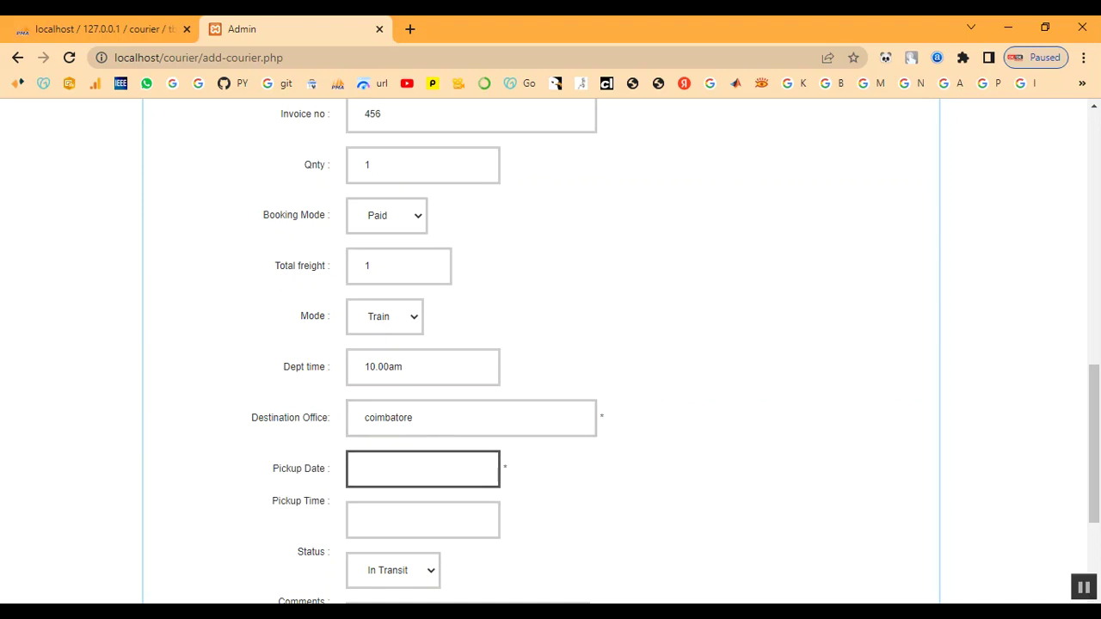
Pick 04/12/2022 as the pickup date and keep the status In Transit.
click(389, 469)
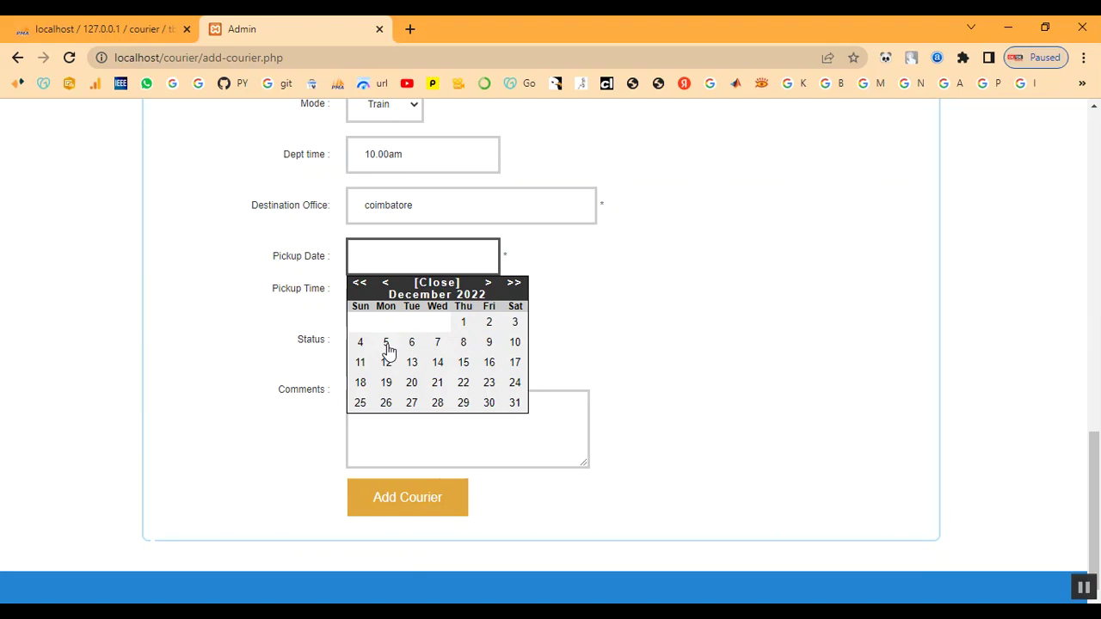
click(359, 347)
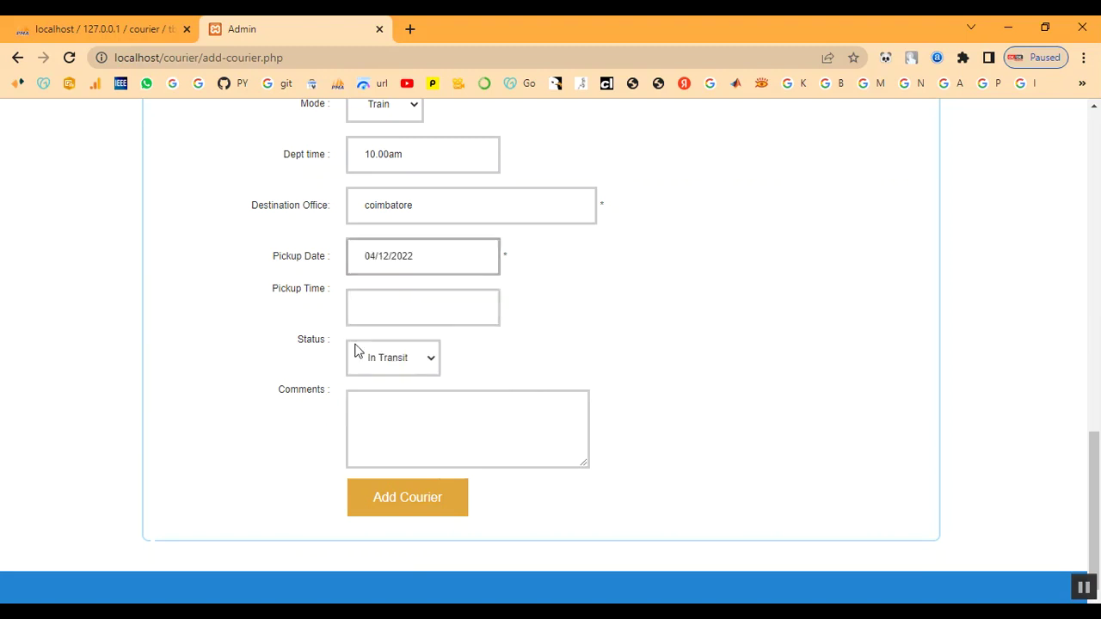
click(379, 311)
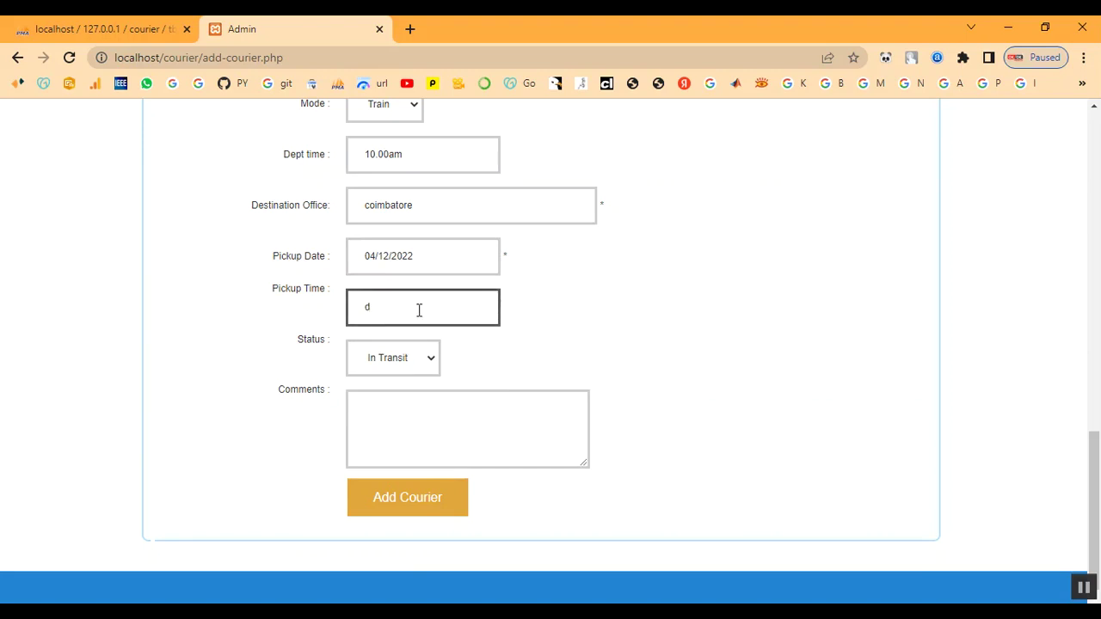
click(410, 353)
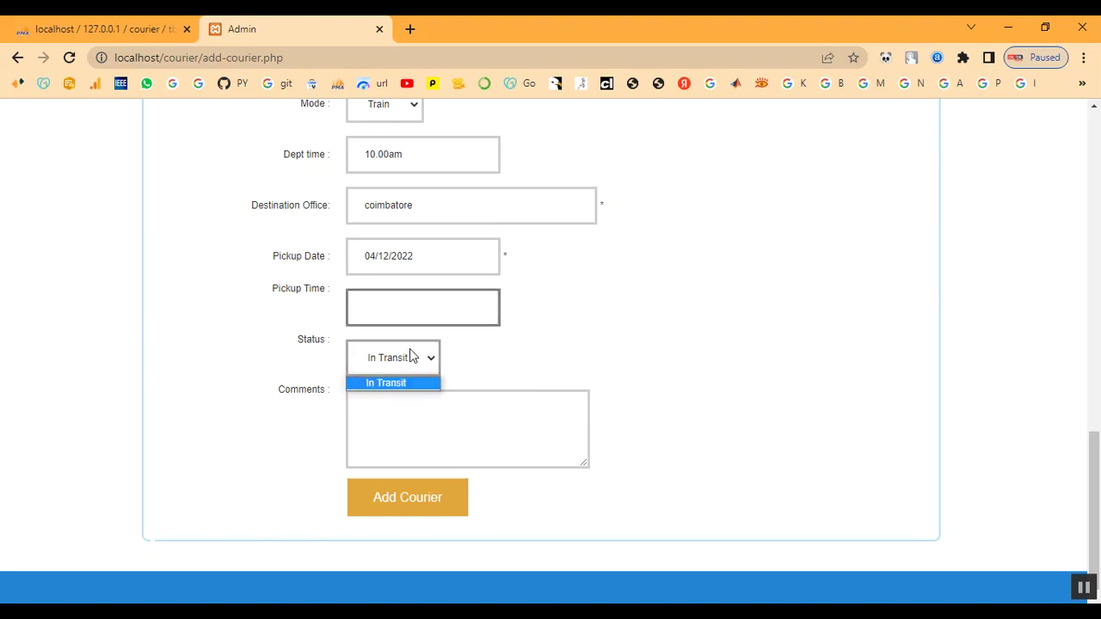
click(399, 382)
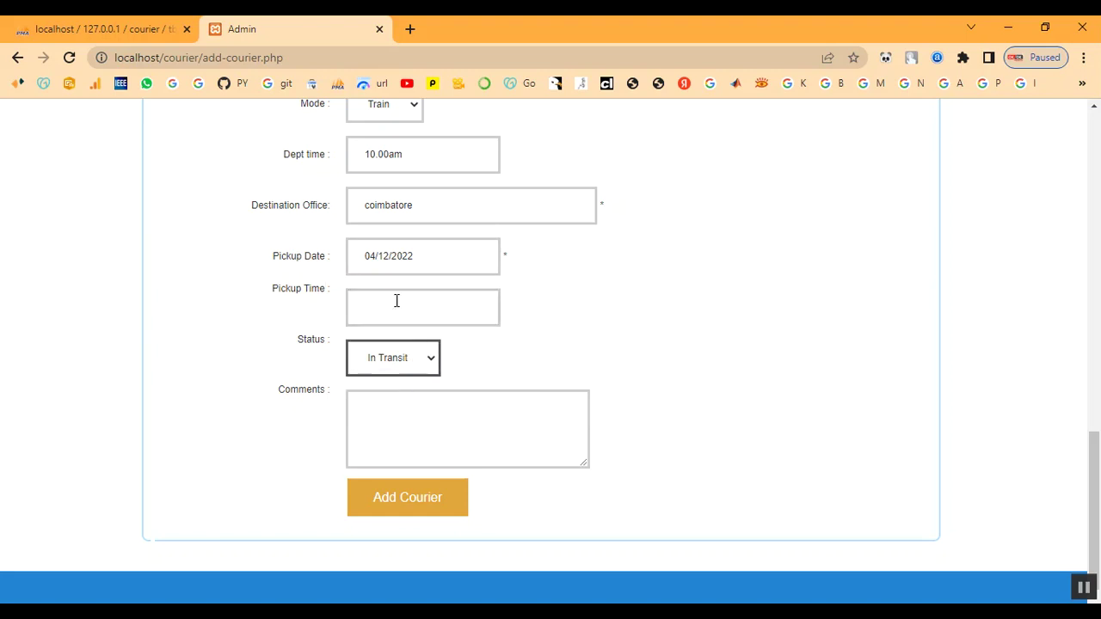
Correct the pickup date to 05/12/2022 and enter pickup time 10.00am.
click(400, 264)
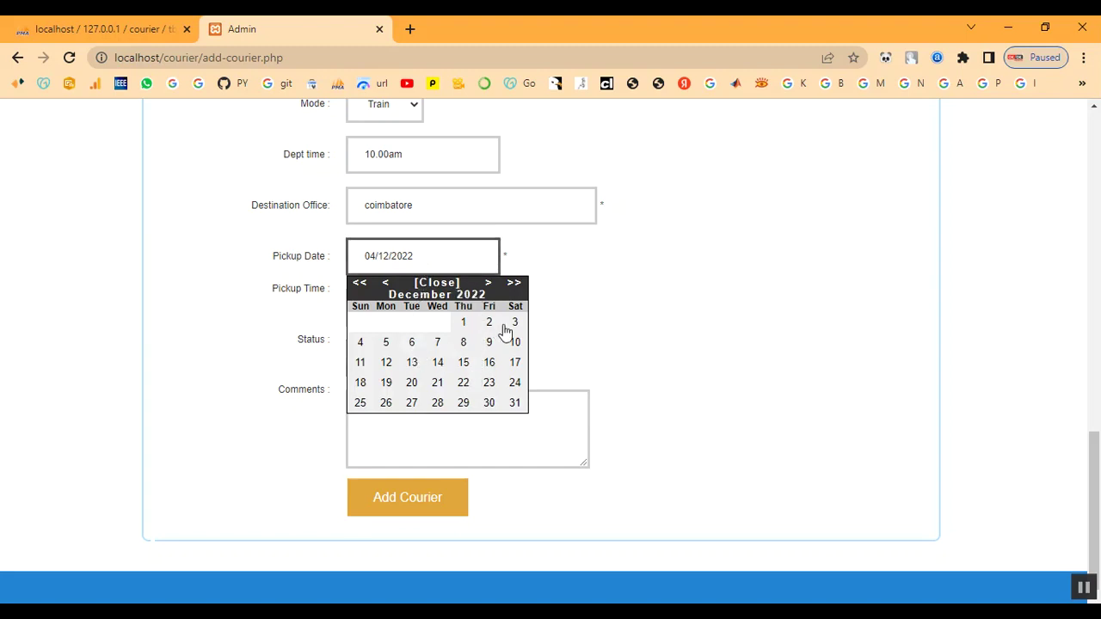
click(387, 343)
click(388, 305)
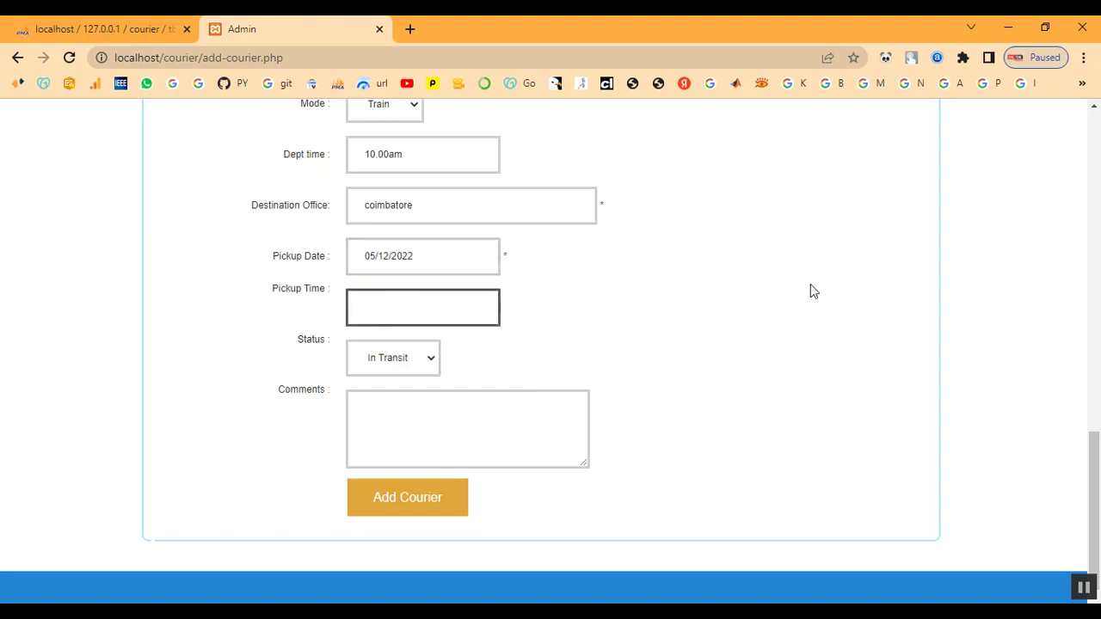
text(10.amm)
key(BackSpace)
text(.00am)
Enter the comment 'Your Parcel Reached Sucessfully' and submit with Add Courier.
click(387, 415)
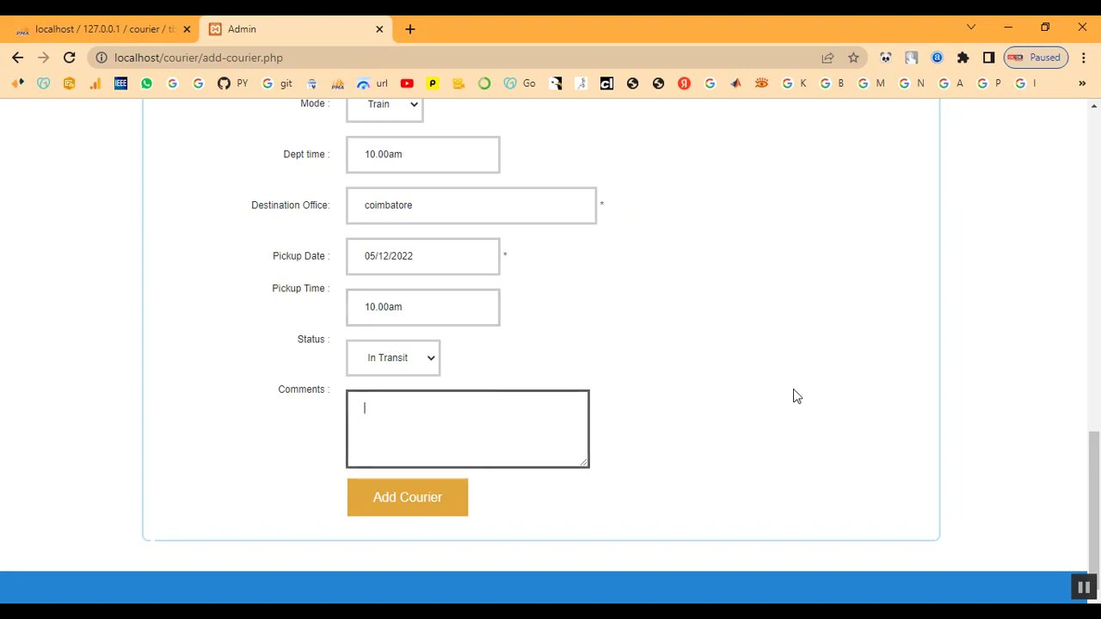
text(Your Parcel Read)
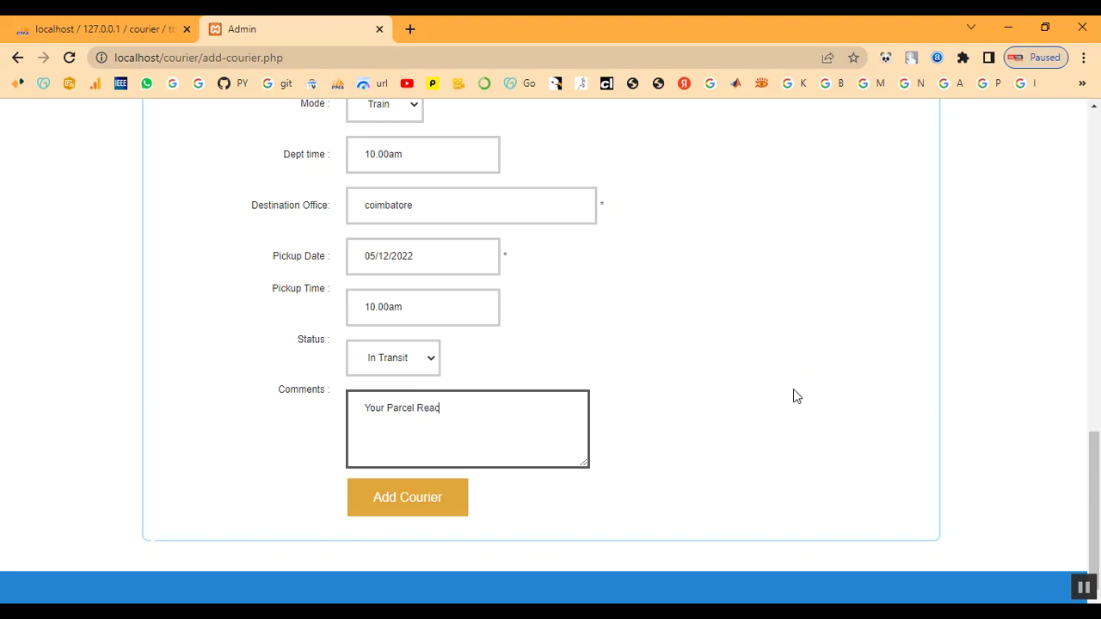
key(BackSpace)
text(ch)
text(ed Sucessfully)
click(449, 502)
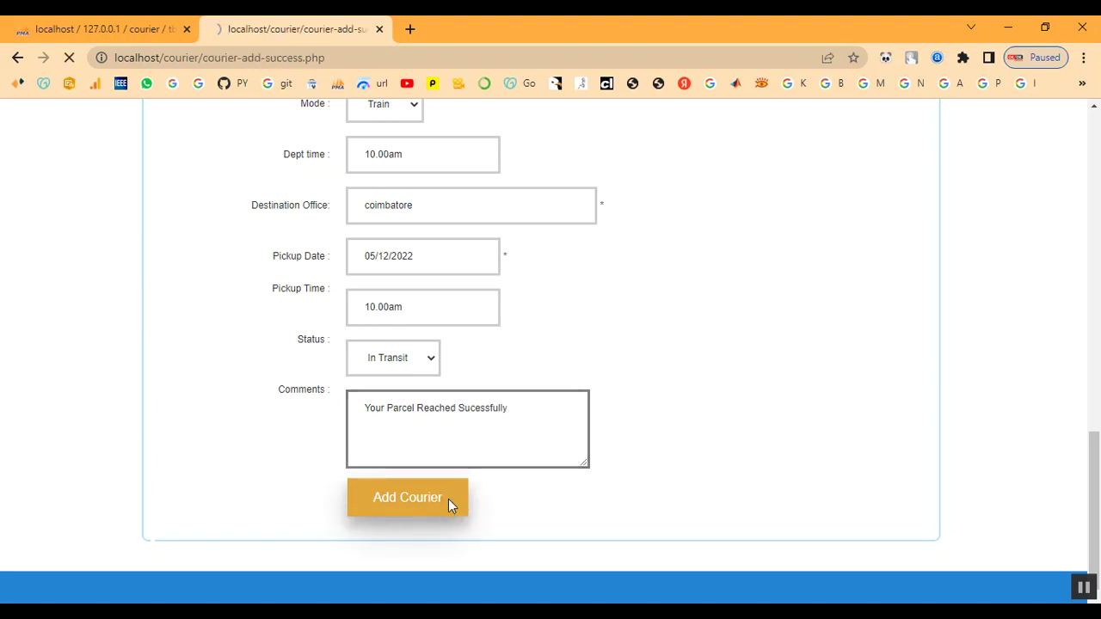
Open the edit page for the new In Transit shipment BGT96LVD from Update Shipment.
drag(172, 284, 322, 295)
click(307, 315)
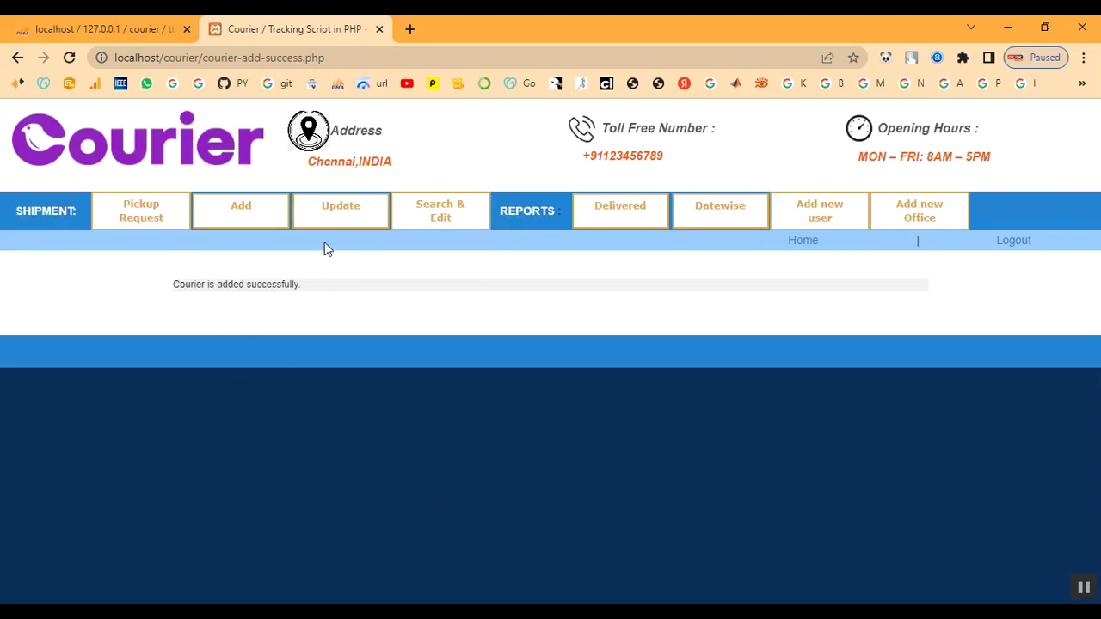
click(354, 214)
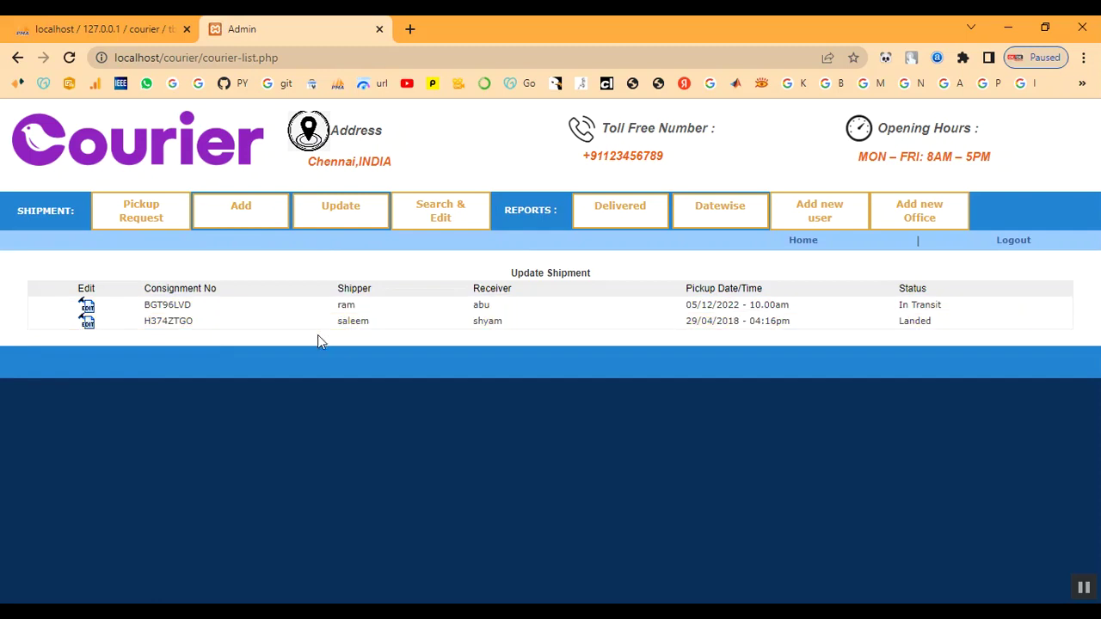
double_click(346, 305)
drag(336, 305, 969, 307)
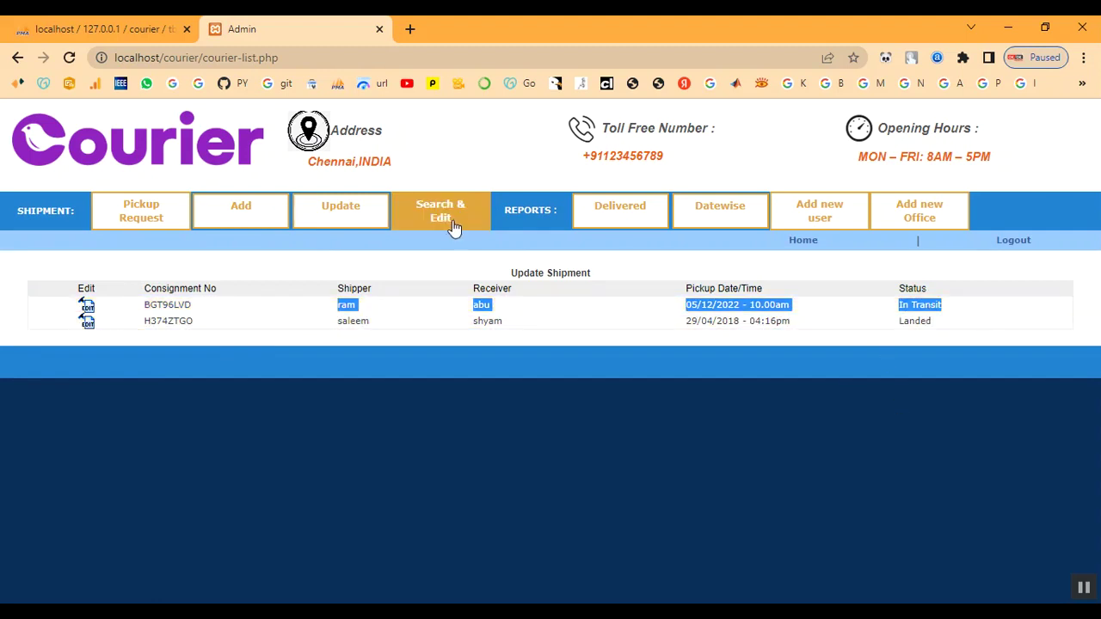
click(86, 308)
Review the Update Status form and the shipment's existing comment.
scroll(327, 357, down, 3)
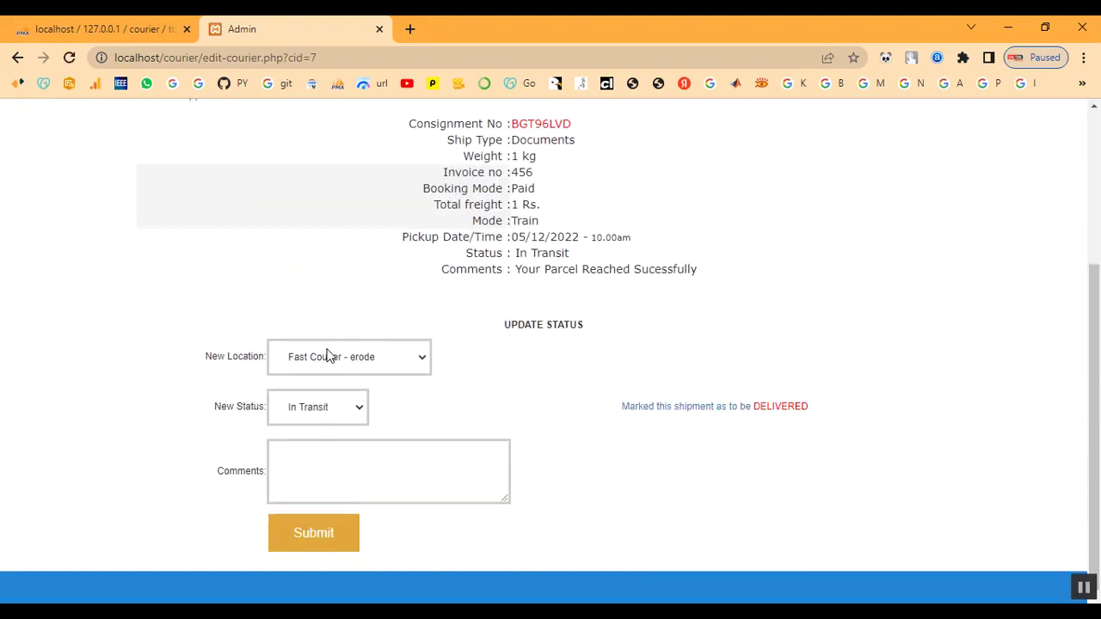
click(375, 363)
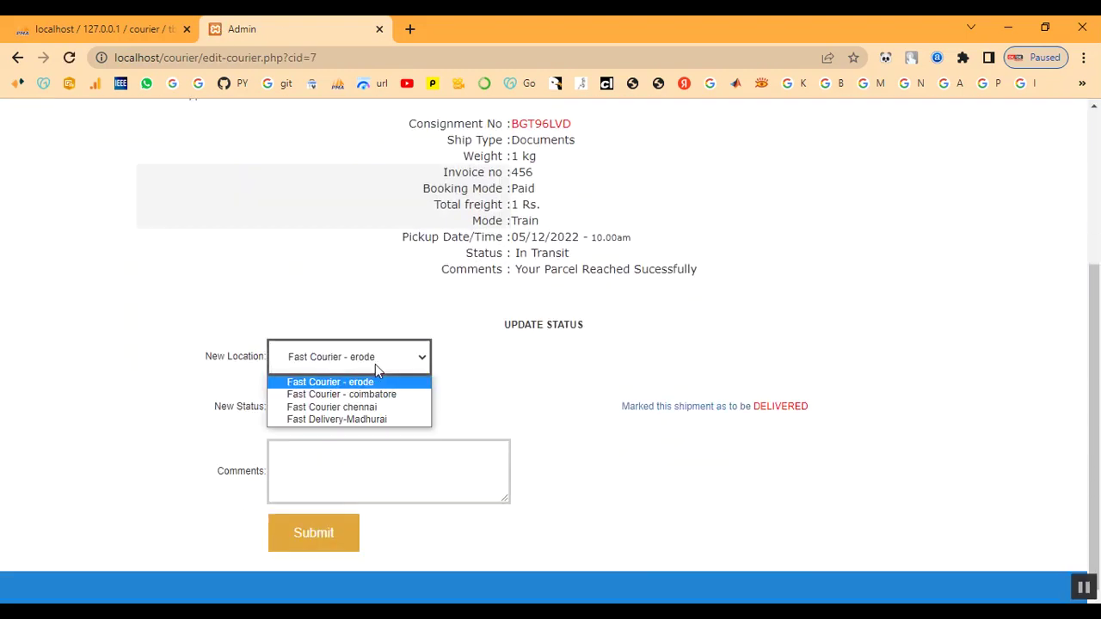
click(511, 325)
drag(511, 324, 605, 327)
click(605, 327)
drag(517, 270, 753, 276)
click(754, 277)
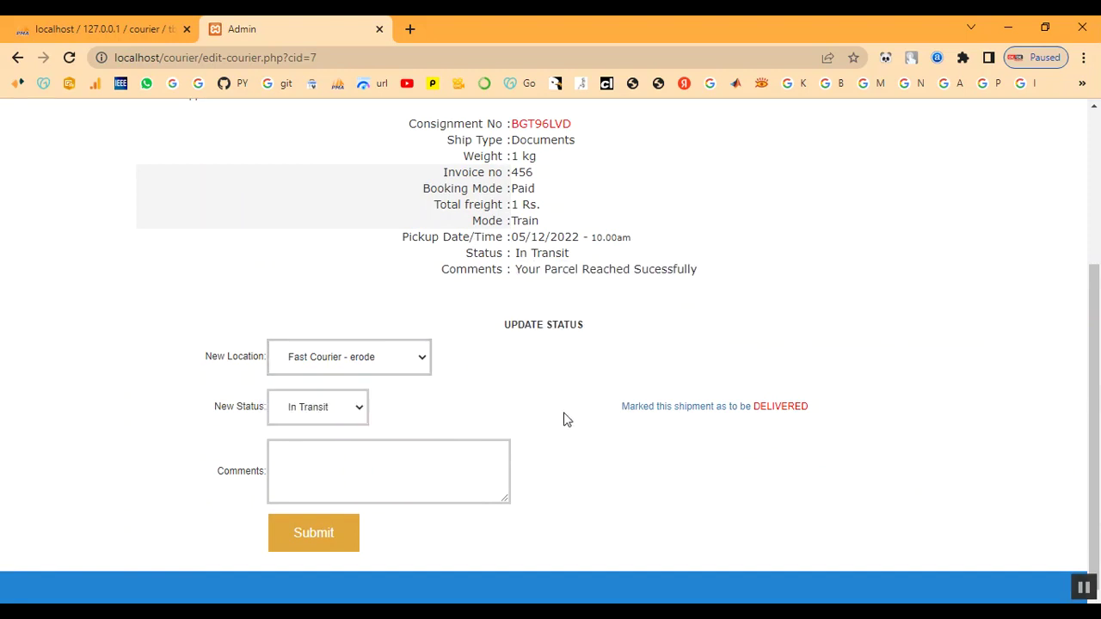
Set location Fast Courier chennai, status Landed, comment 'landed', and submit.
click(338, 355)
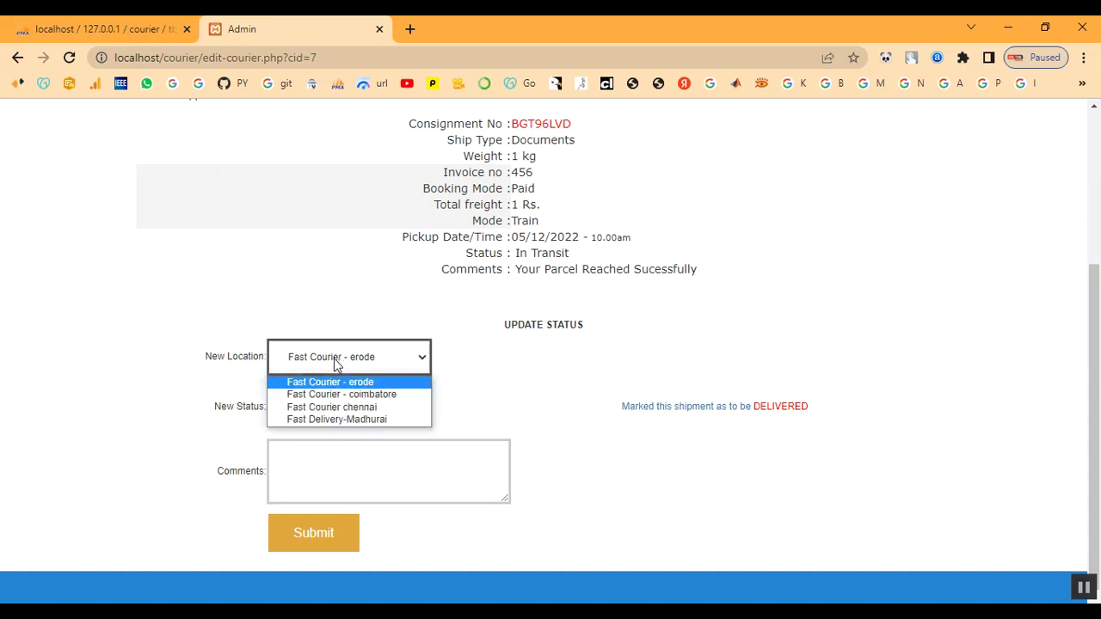
click(333, 407)
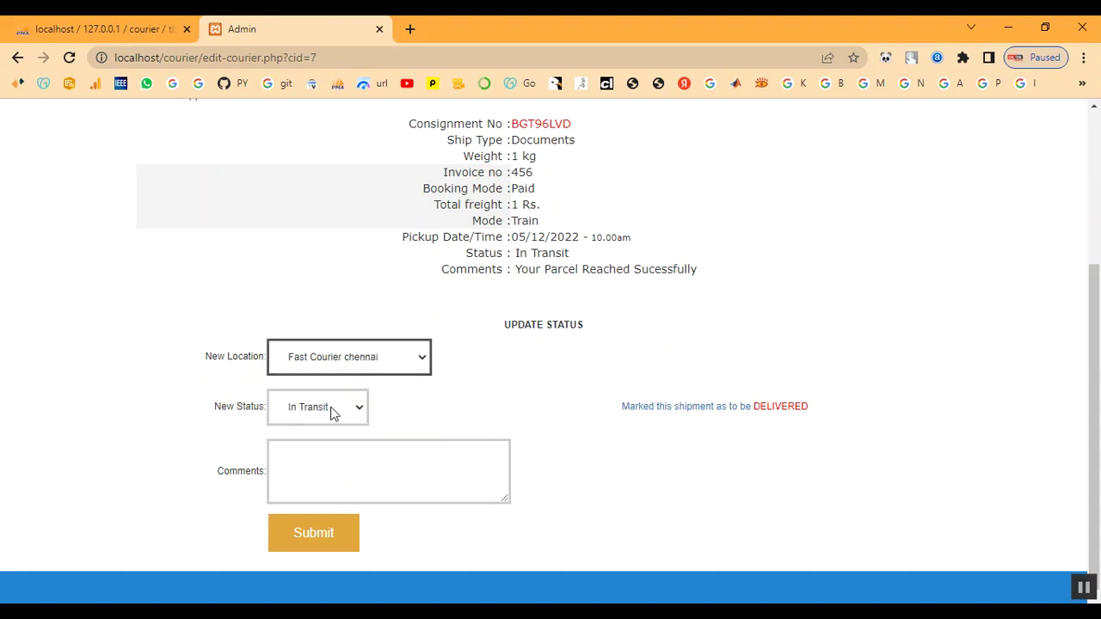
click(333, 411)
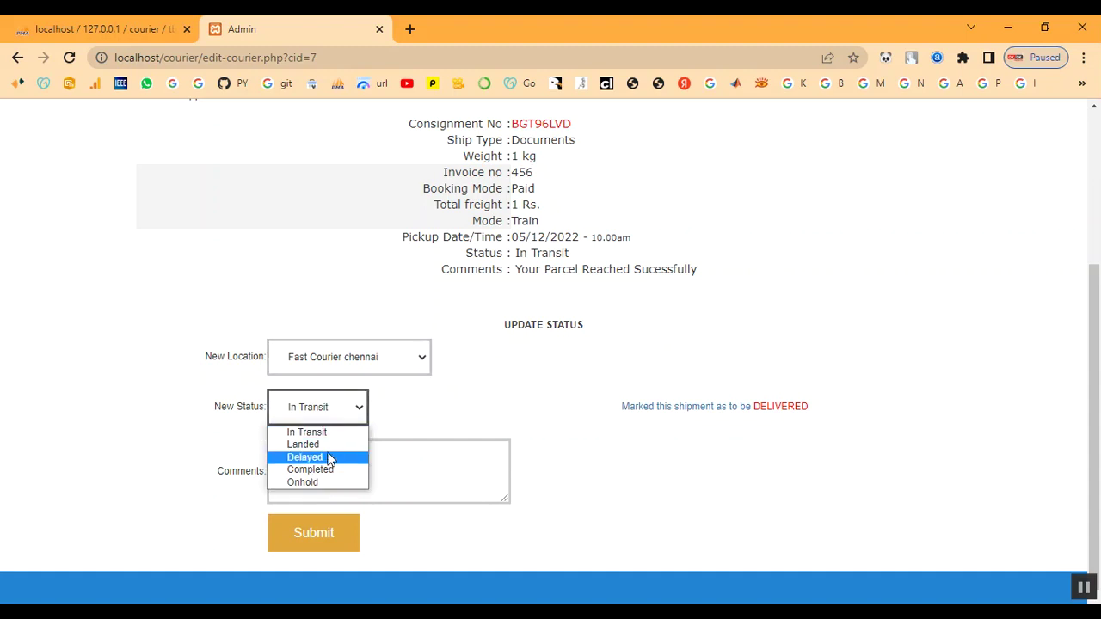
click(327, 446)
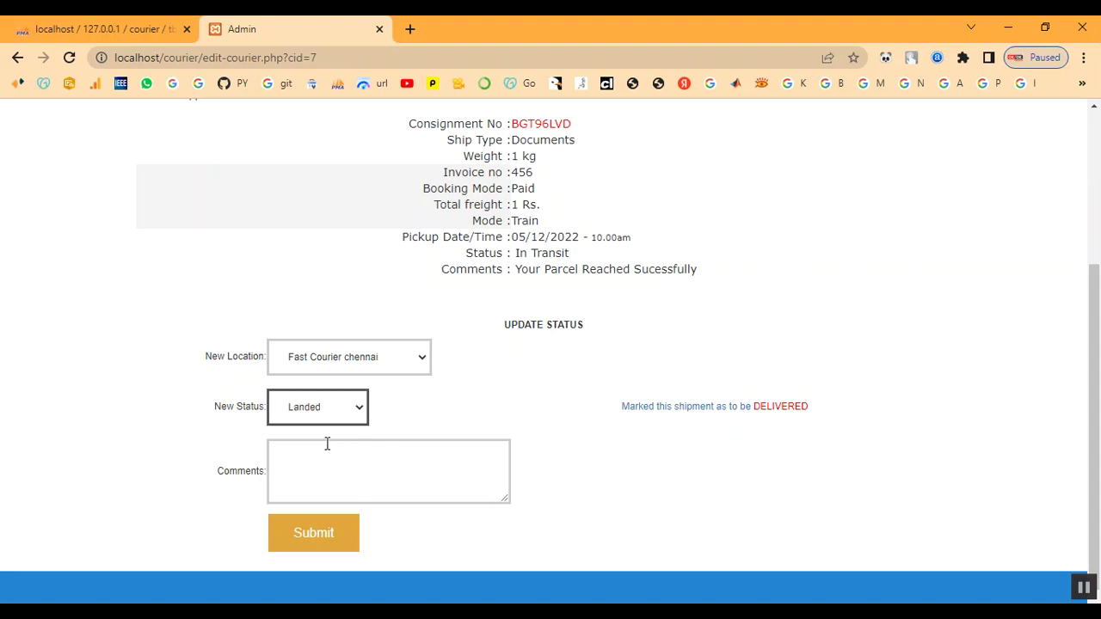
click(320, 462)
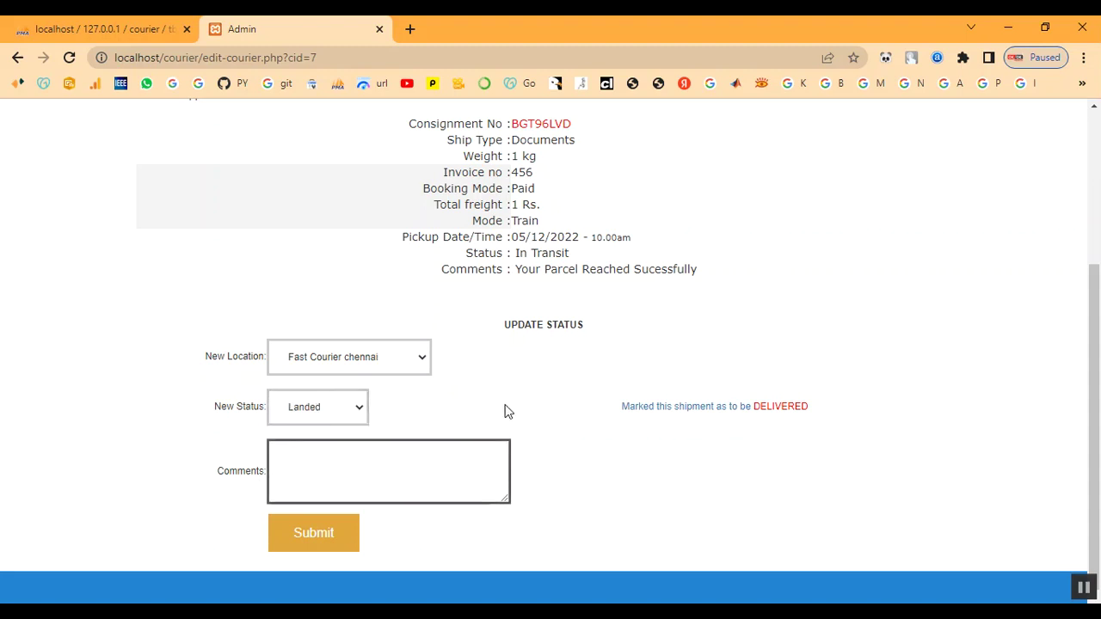
text(landed)
click(330, 539)
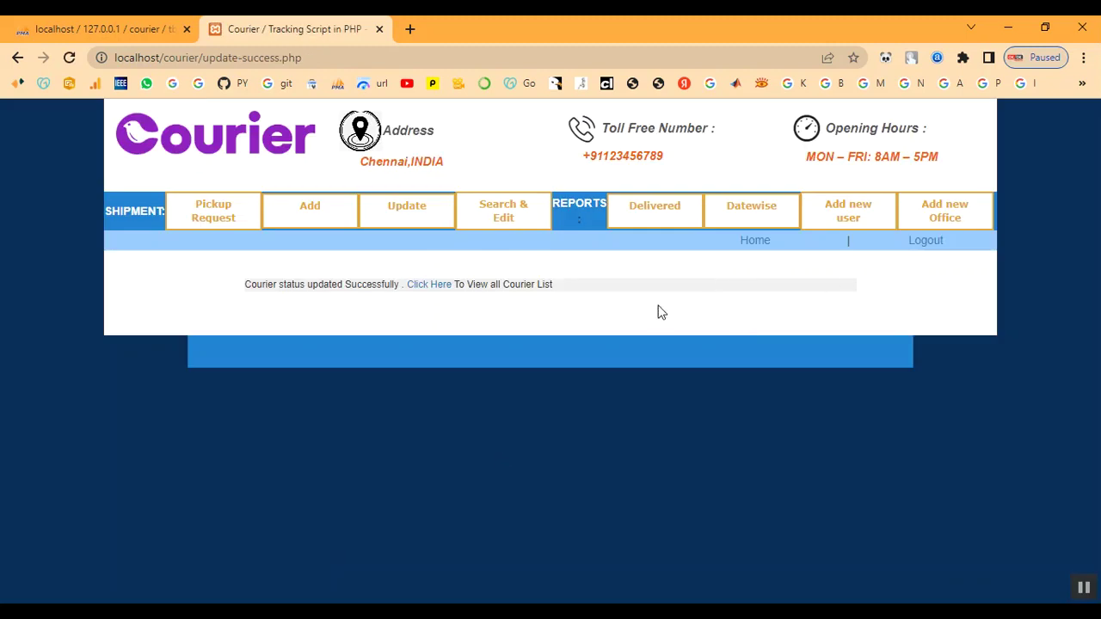
Confirm BGT96LVD shows Landed in the Update Shipment list, then log out.
drag(242, 284, 607, 293)
click(530, 282)
click(388, 209)
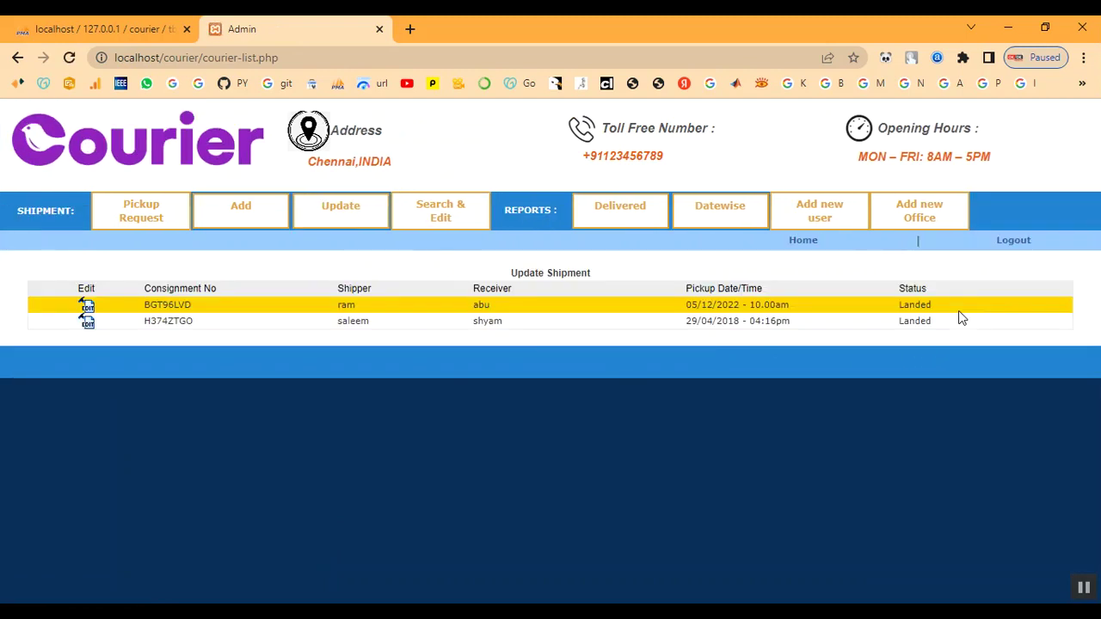
drag(897, 306, 947, 306)
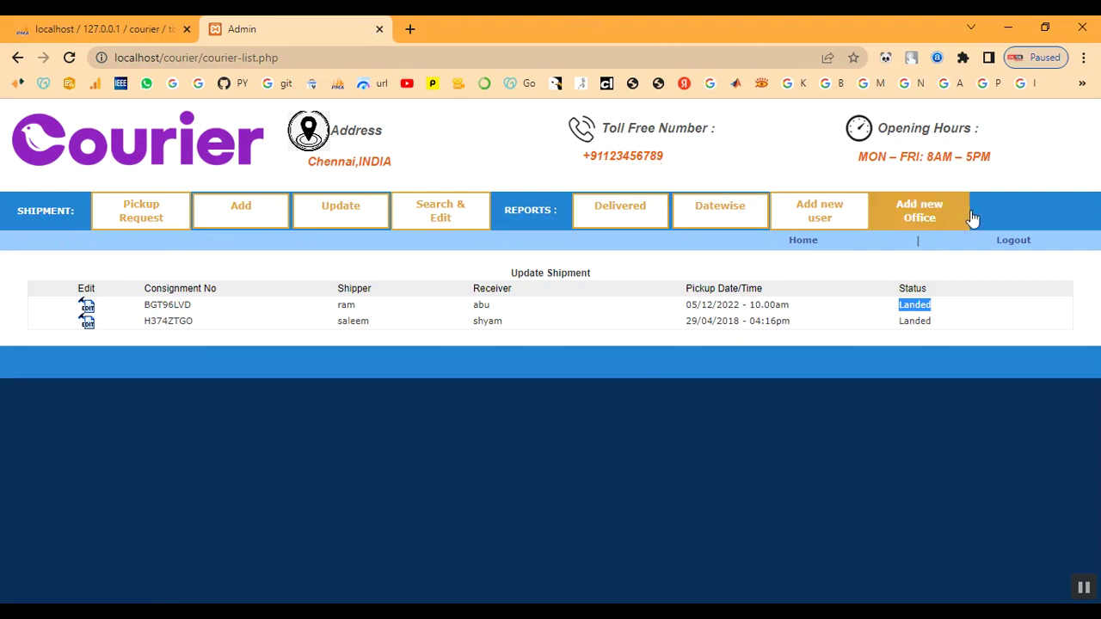
click(1019, 244)
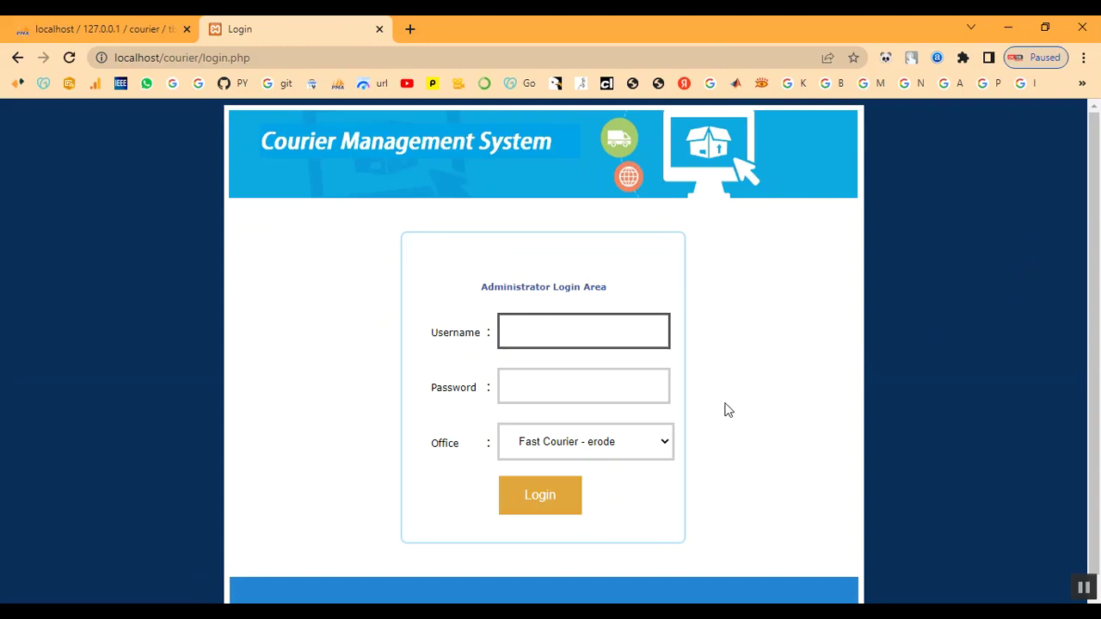
Log in with the administrator username and password under the Fast Courier chennai office.
click(561, 335)
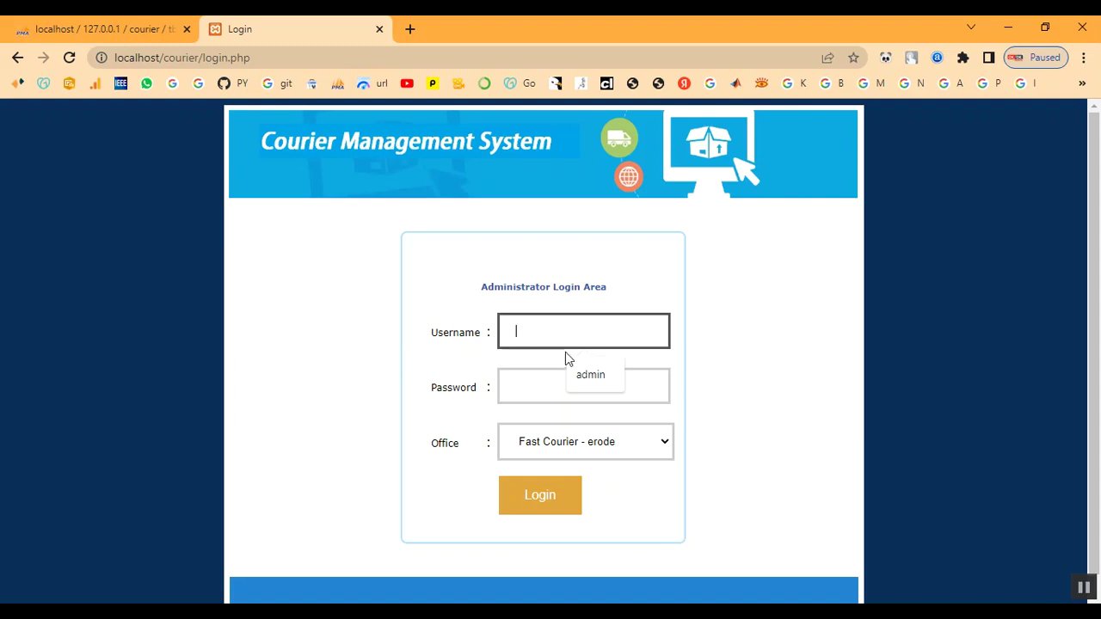
text(admin)
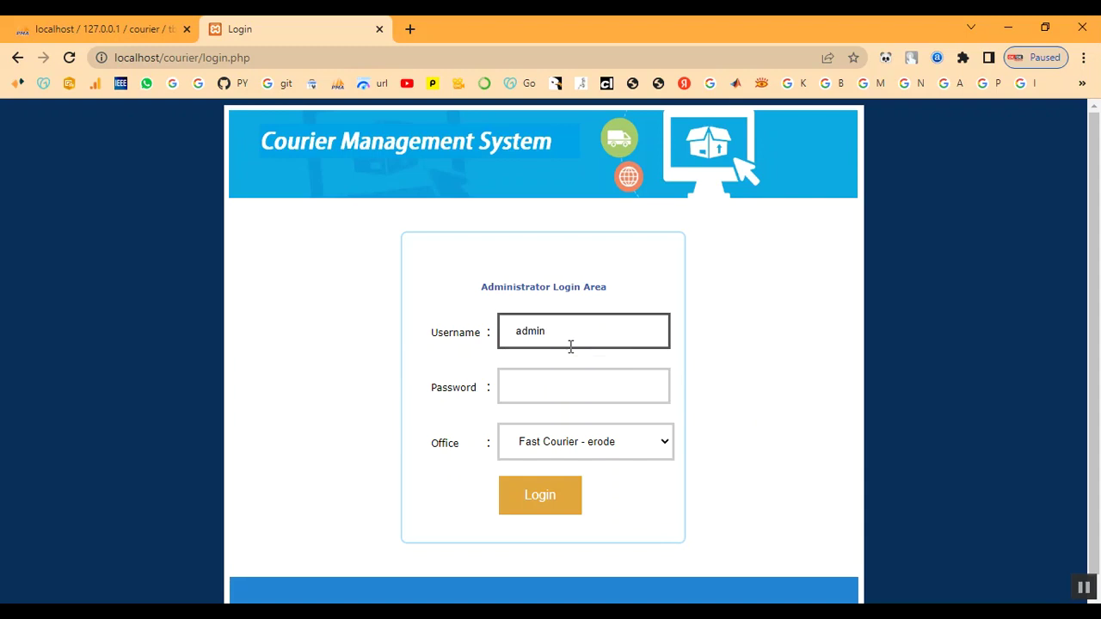
key(Tab)
text(admin)
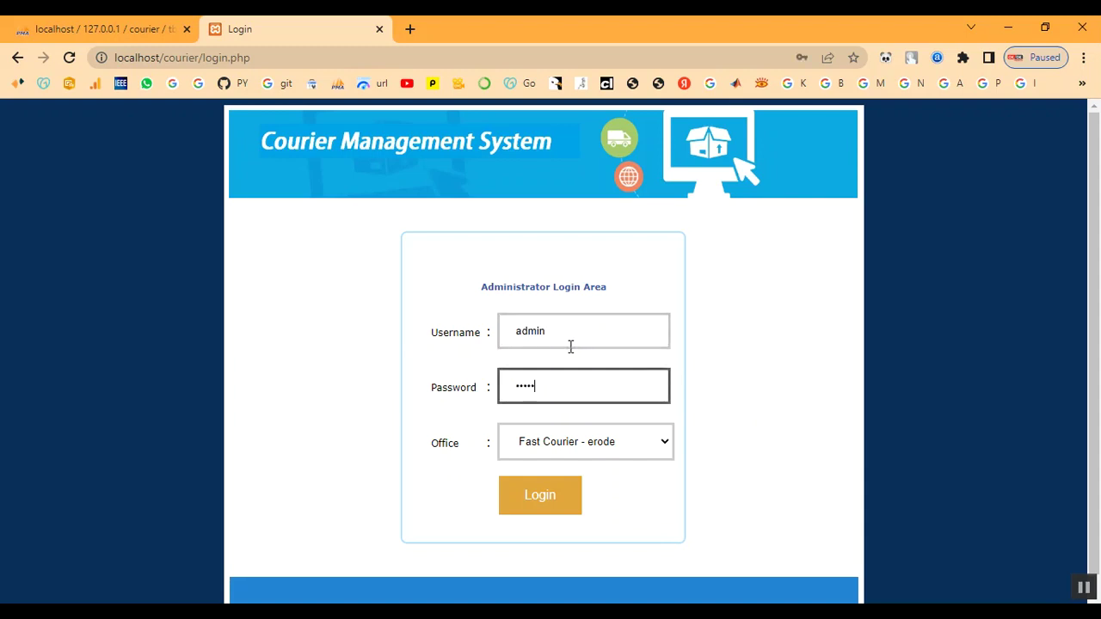
click(570, 442)
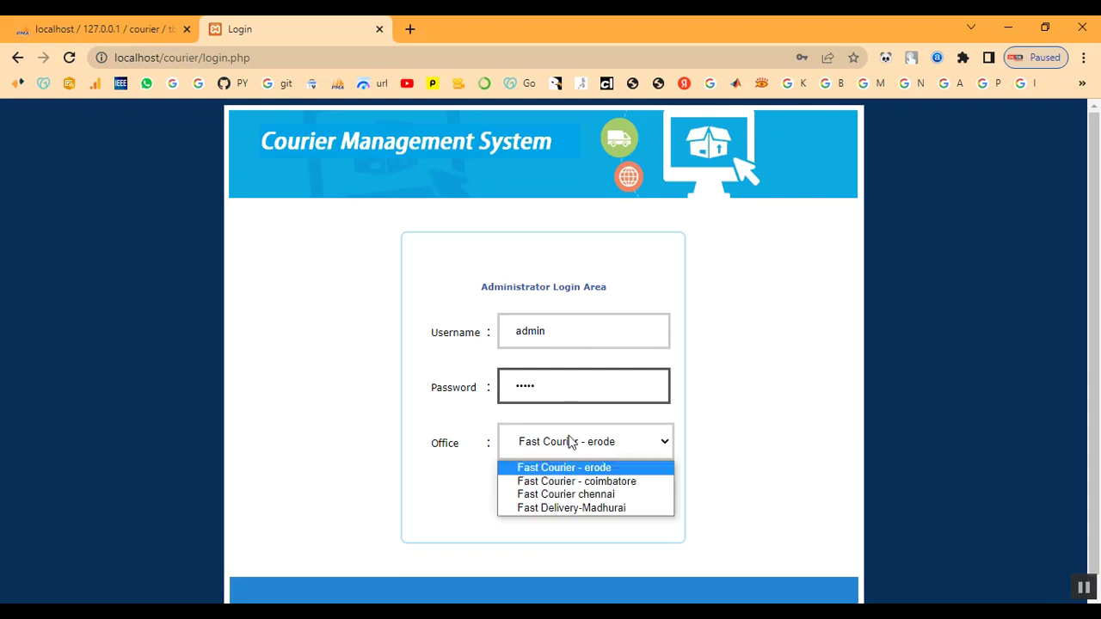
click(574, 494)
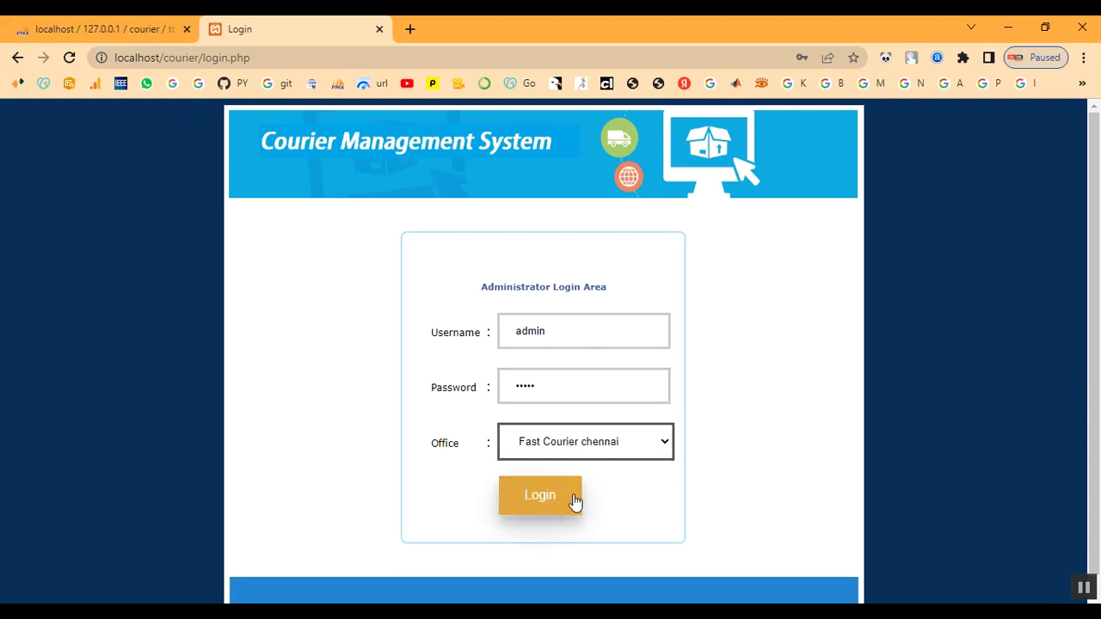
click(573, 504)
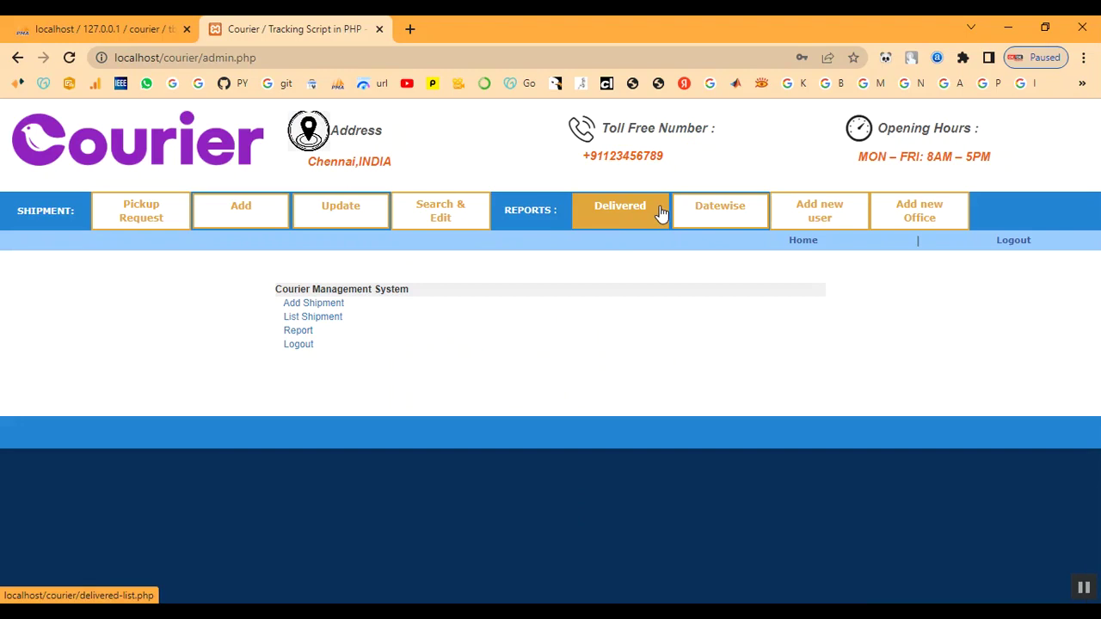
Check the empty Delivered report, then open BGT96LVD's edit page from the Update list.
click(657, 212)
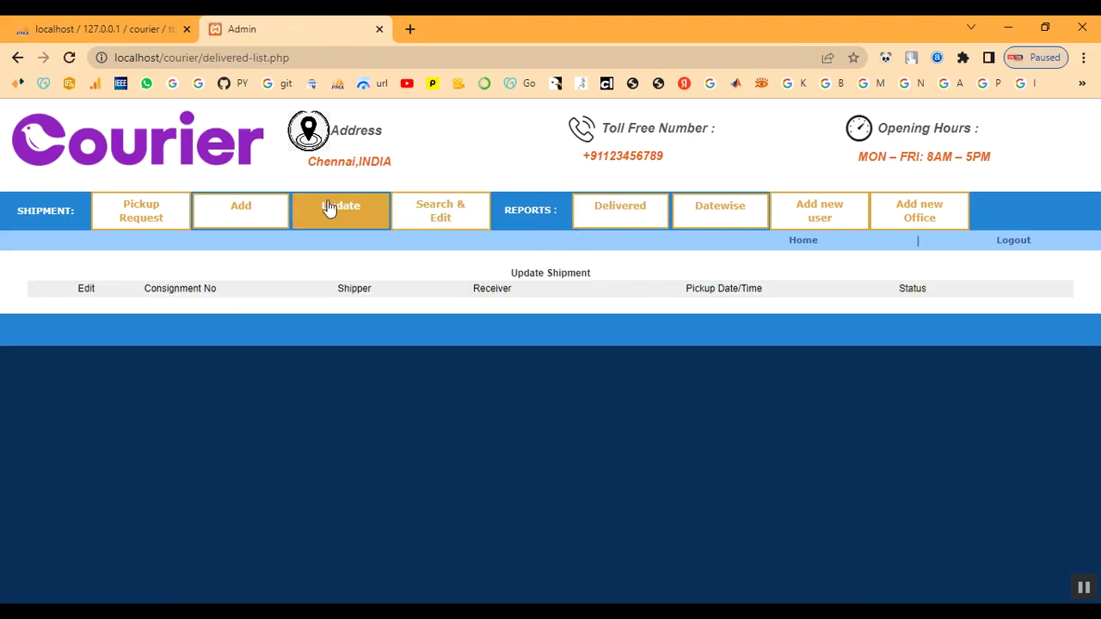
click(330, 210)
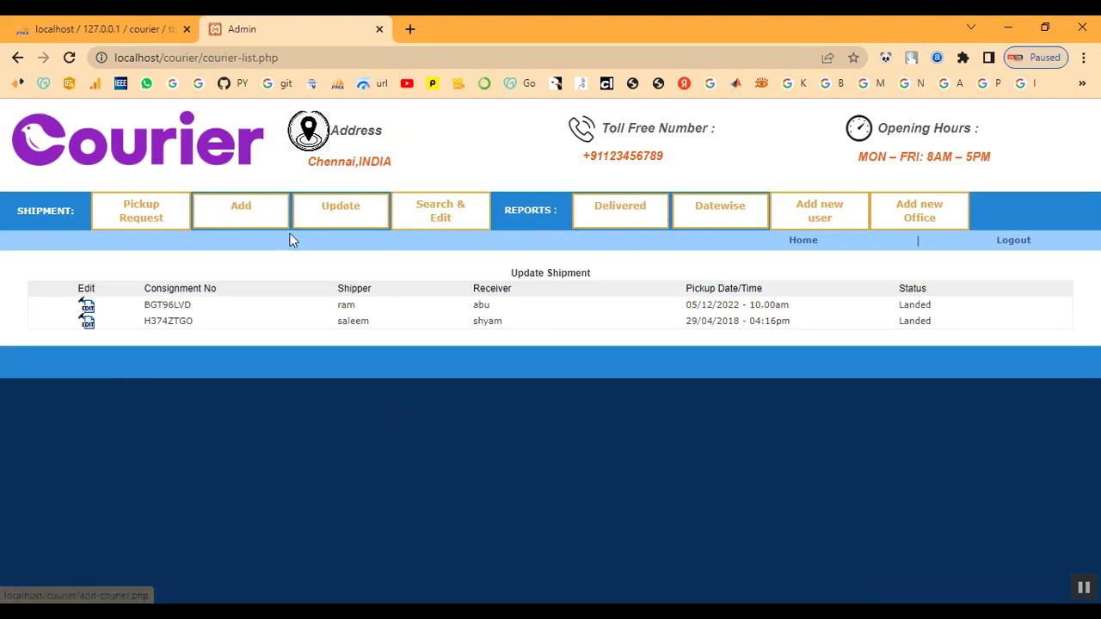
click(86, 307)
Copy the consignment number BGT96LVD from its edit page, then log out.
scroll(370, 410, down, 1)
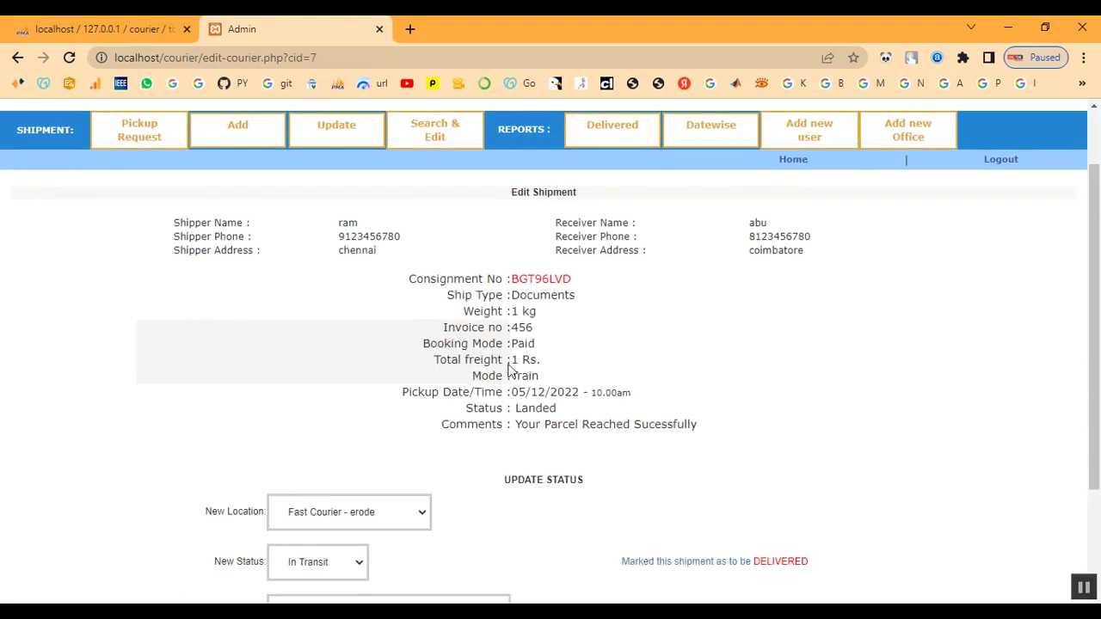
drag(408, 282, 590, 290)
click(605, 290)
drag(512, 280, 588, 291)
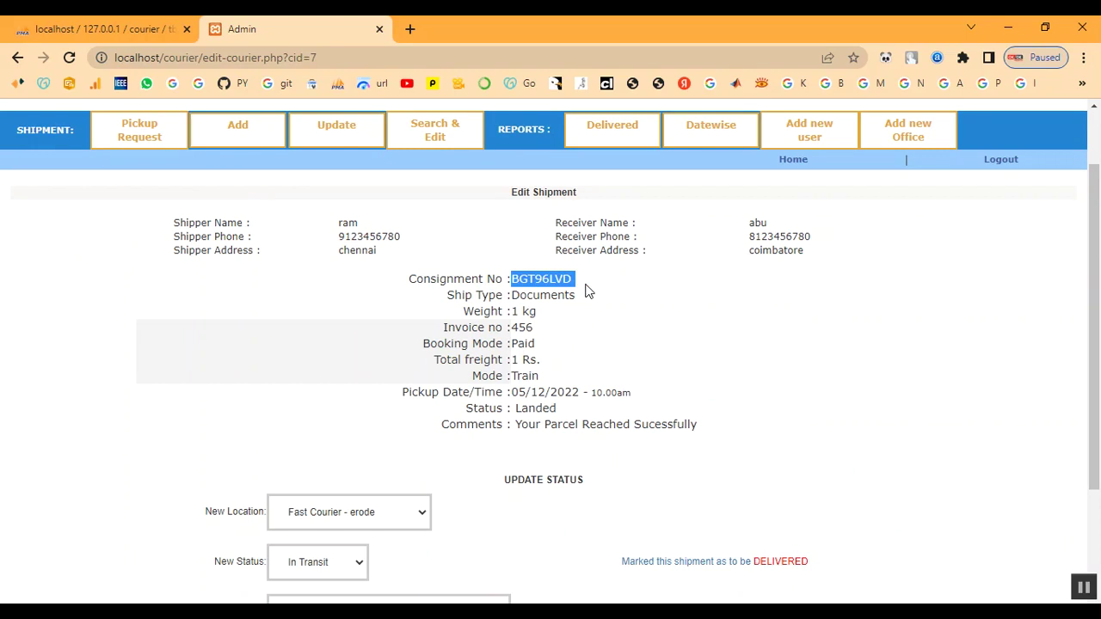
right_click(566, 279)
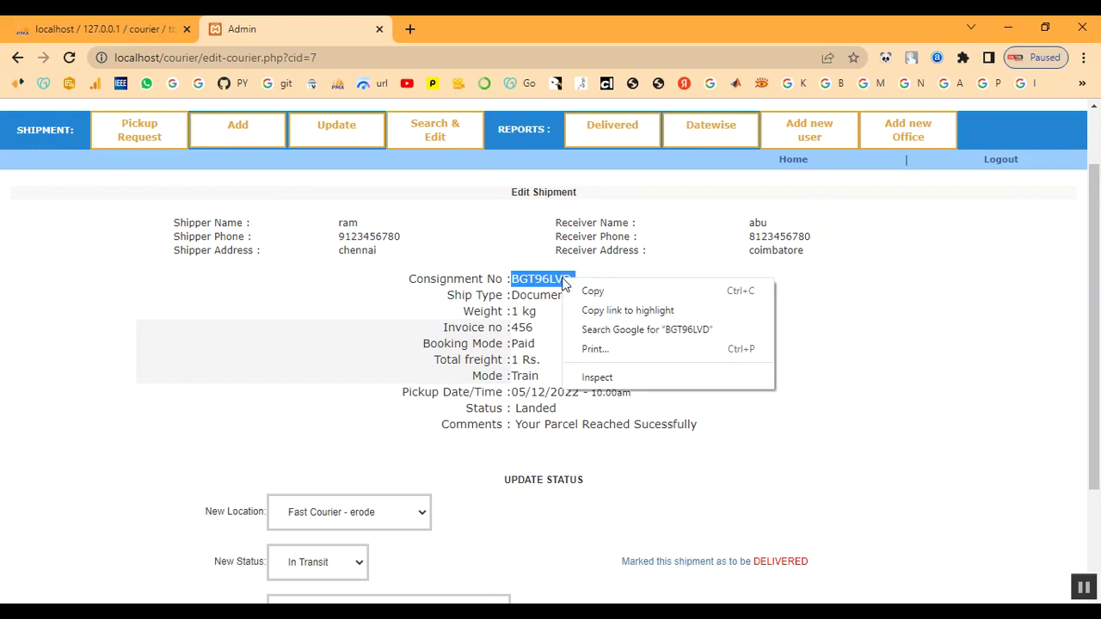
click(590, 293)
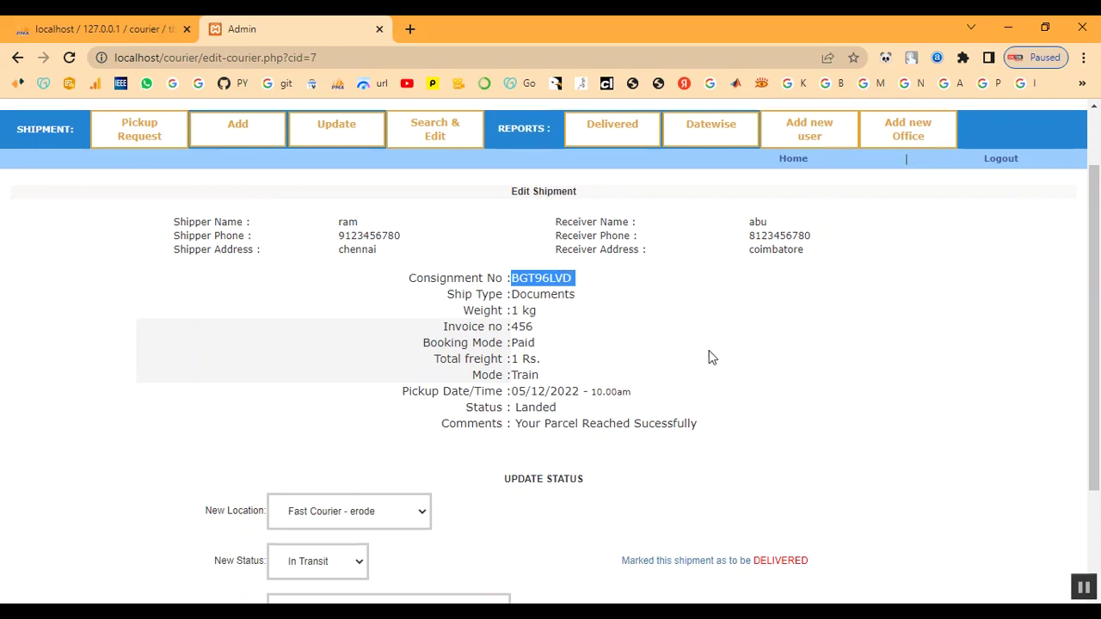
scroll(708, 356, down, 2)
scroll(708, 356, up, 3)
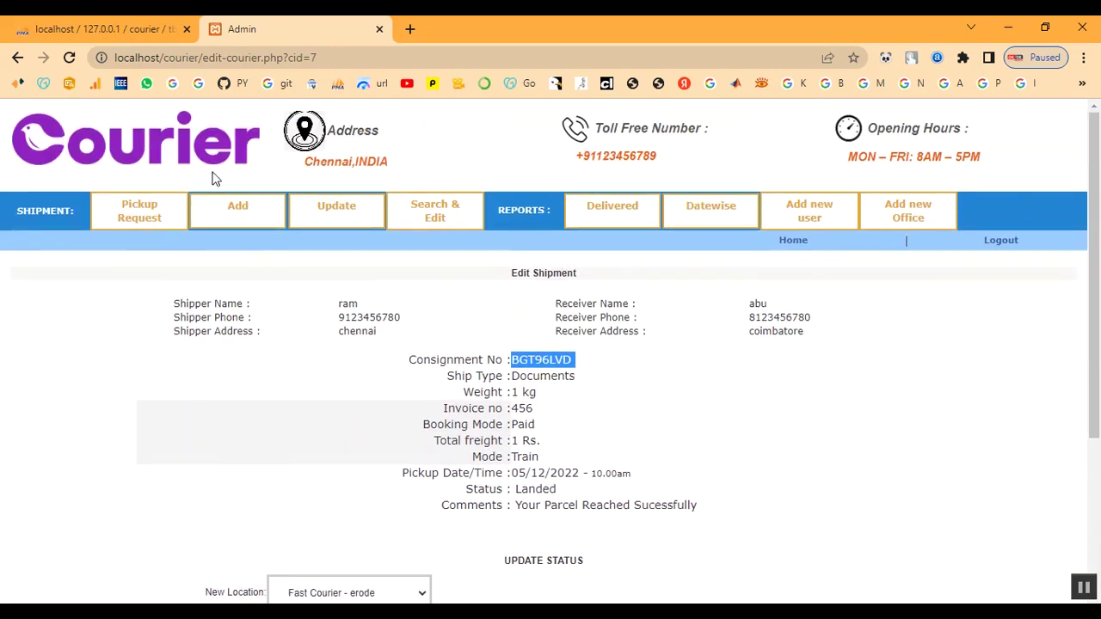
click(1008, 242)
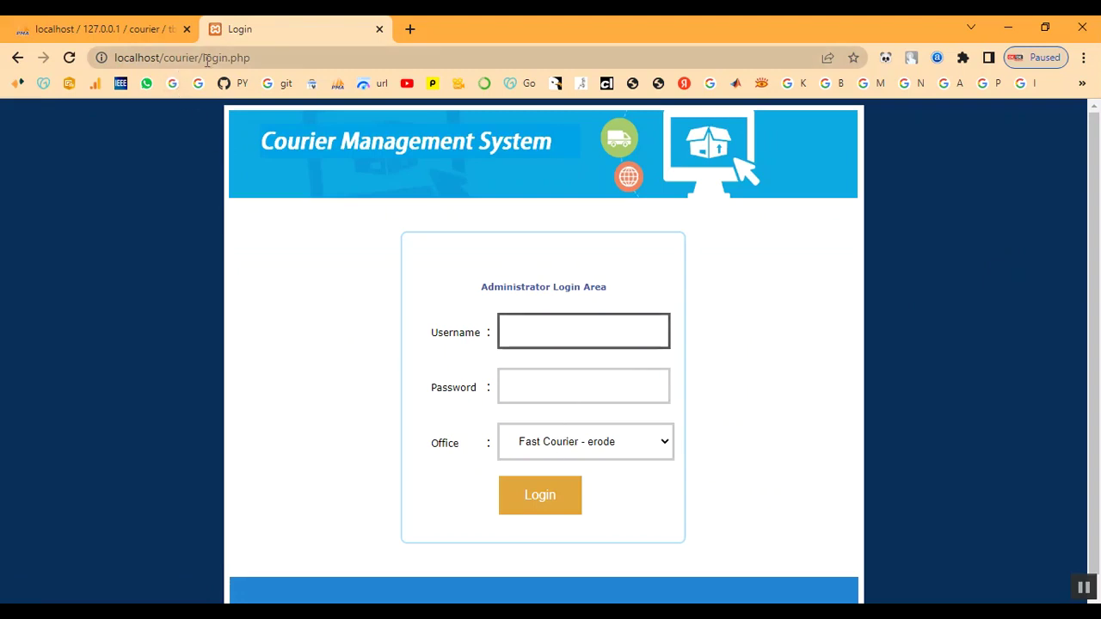
Go from the login page to the courier site's public home page and open Status Check.
drag(201, 59, 297, 60)
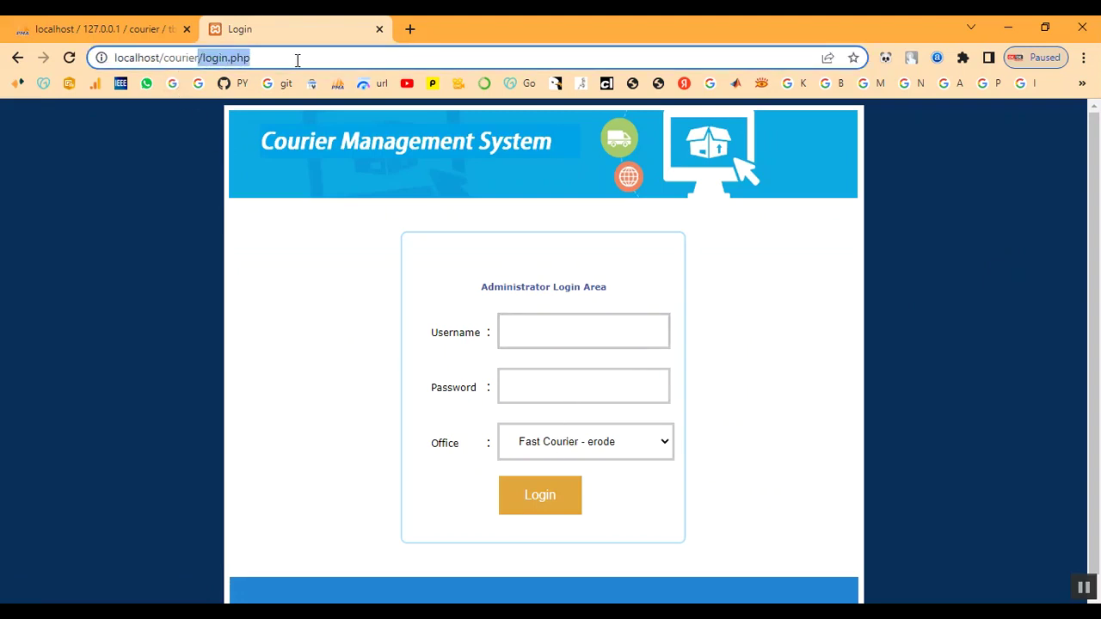
key(BackSpace)
key(Return)
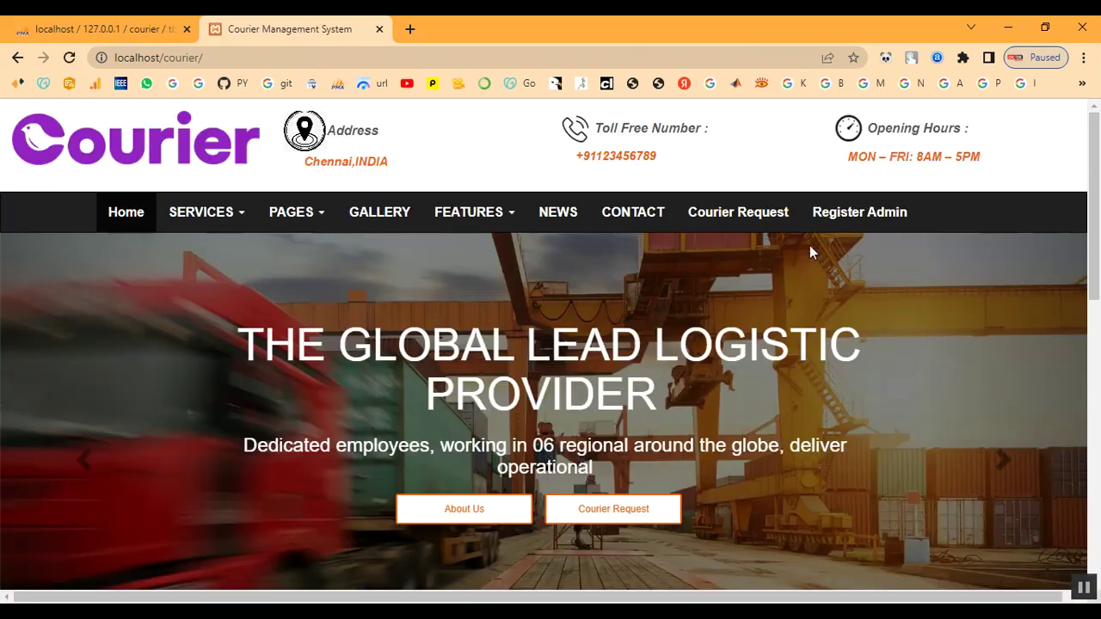
scroll(809, 245, down, 5)
scroll(789, 304, down, 3)
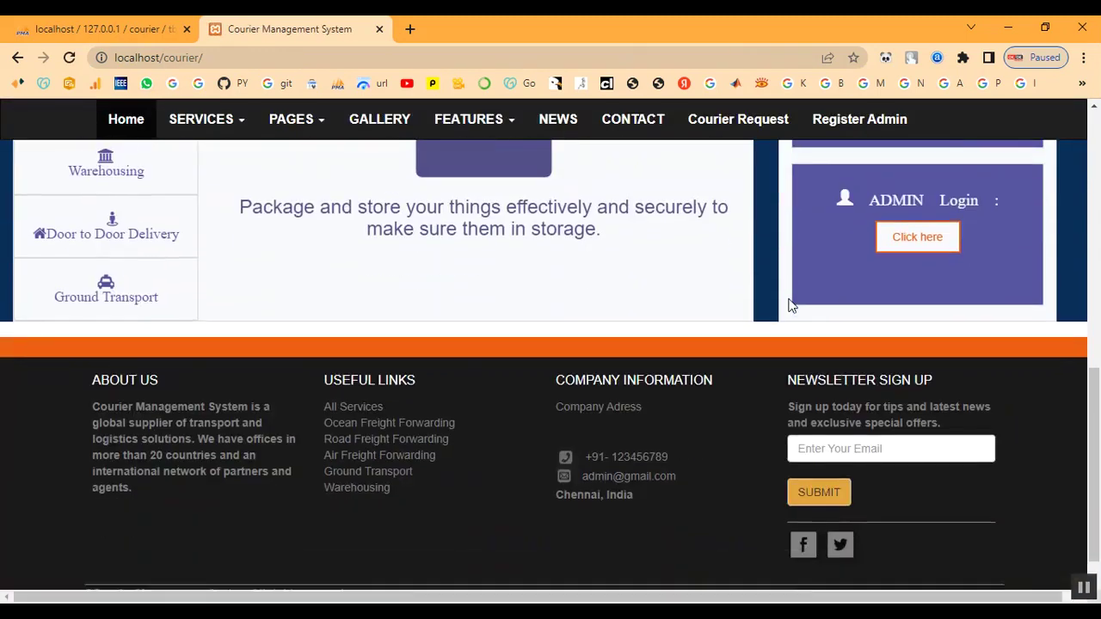
scroll(790, 304, up, 2)
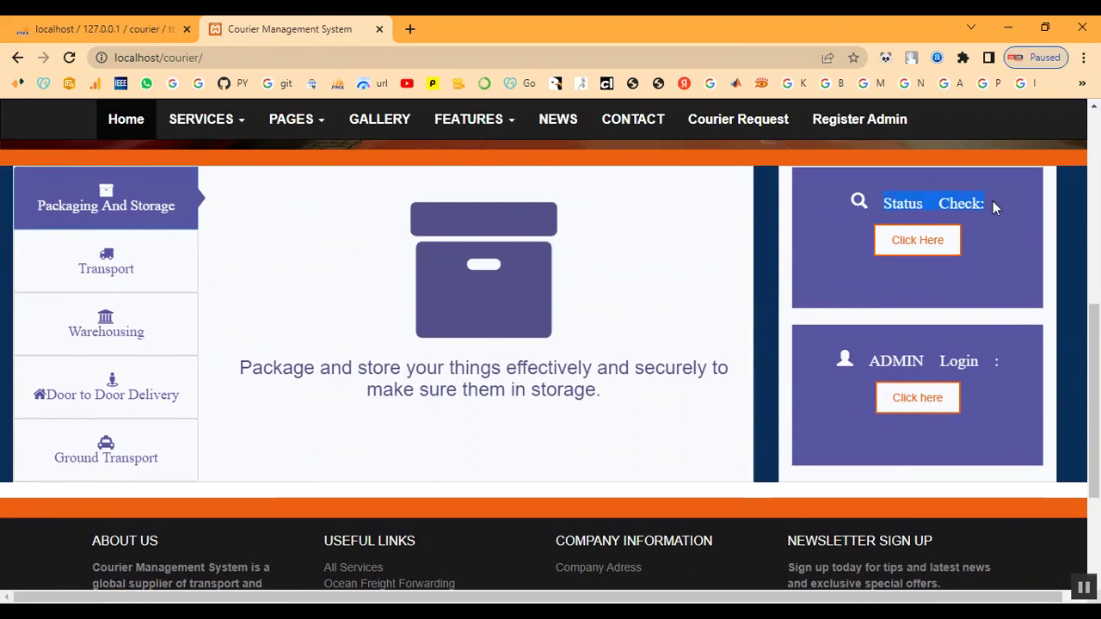
click(922, 247)
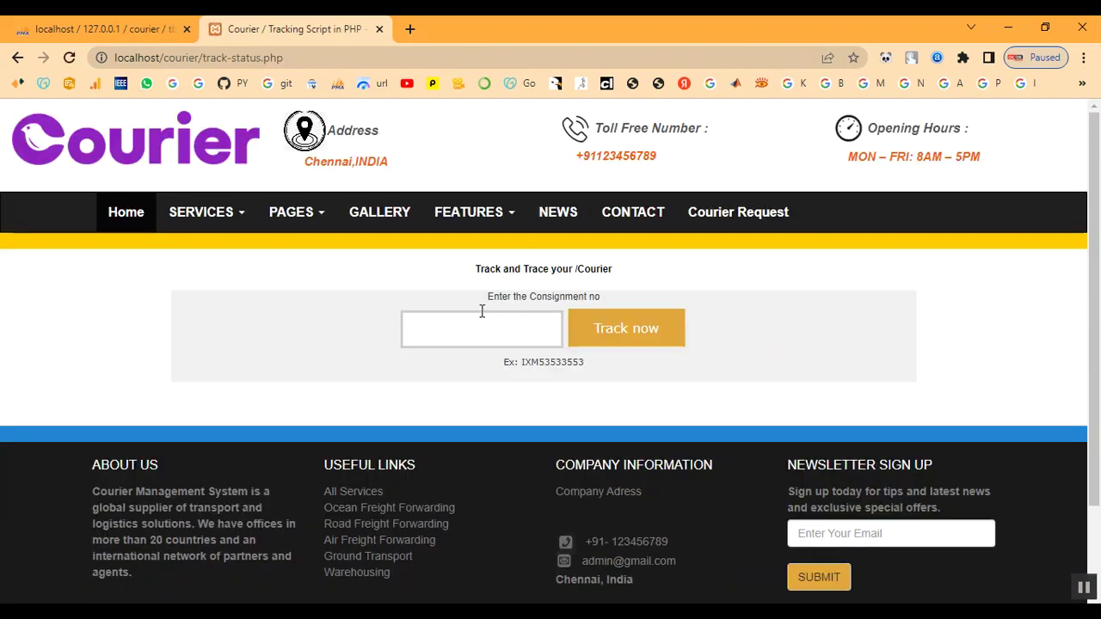
Paste BGT96LVD into the consignment box and track it, getting a 'not found' message.
drag(494, 307, 608, 302)
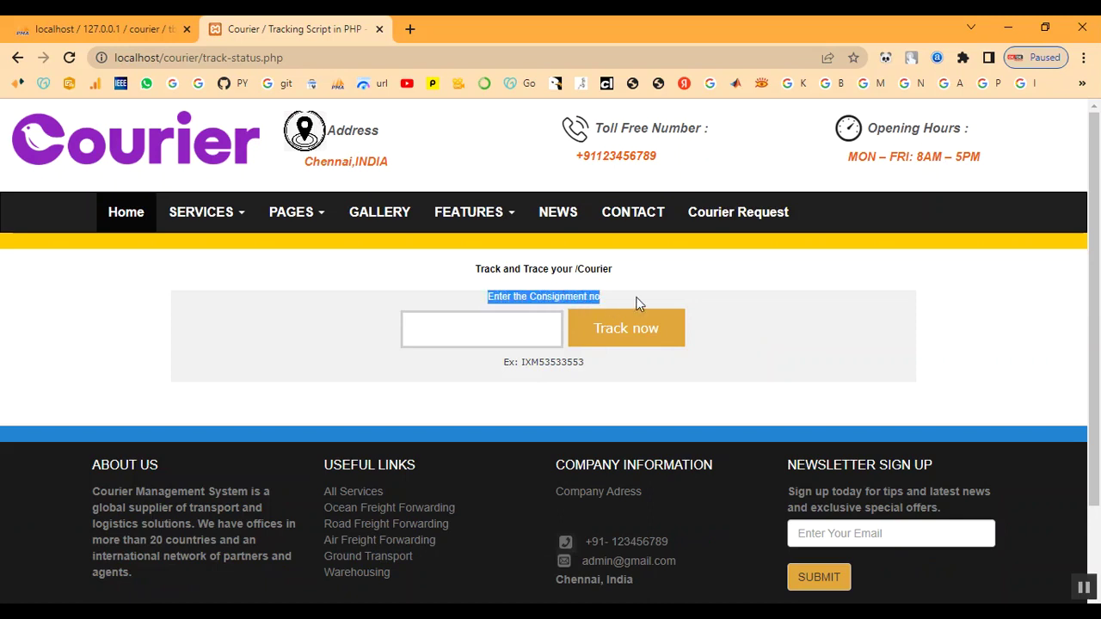
click(638, 303)
drag(503, 364, 556, 365)
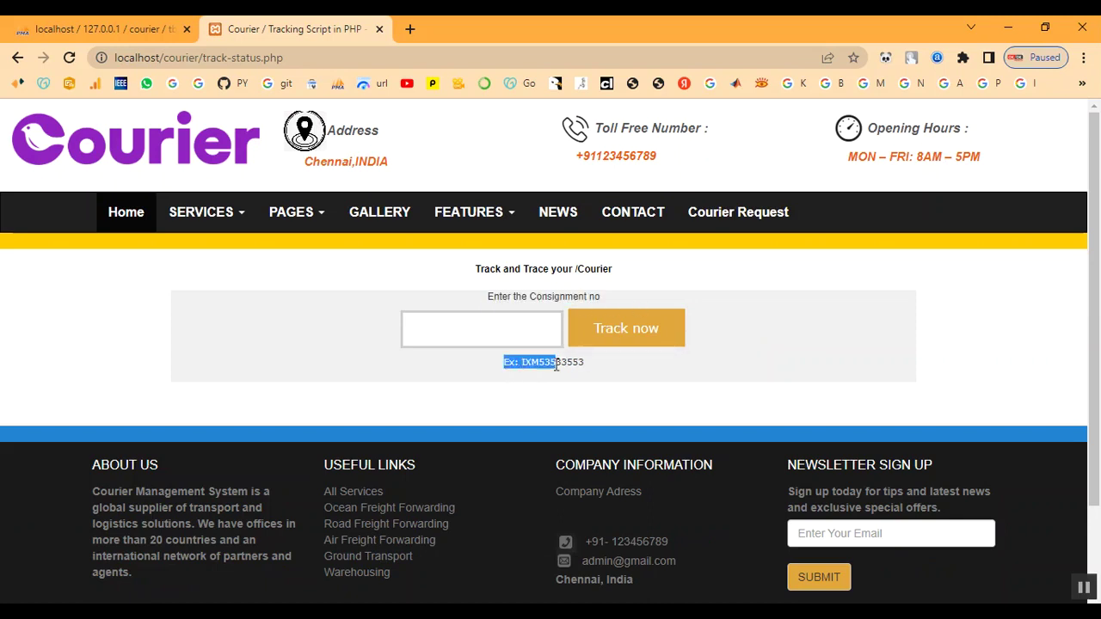
click(599, 374)
right_click(480, 335)
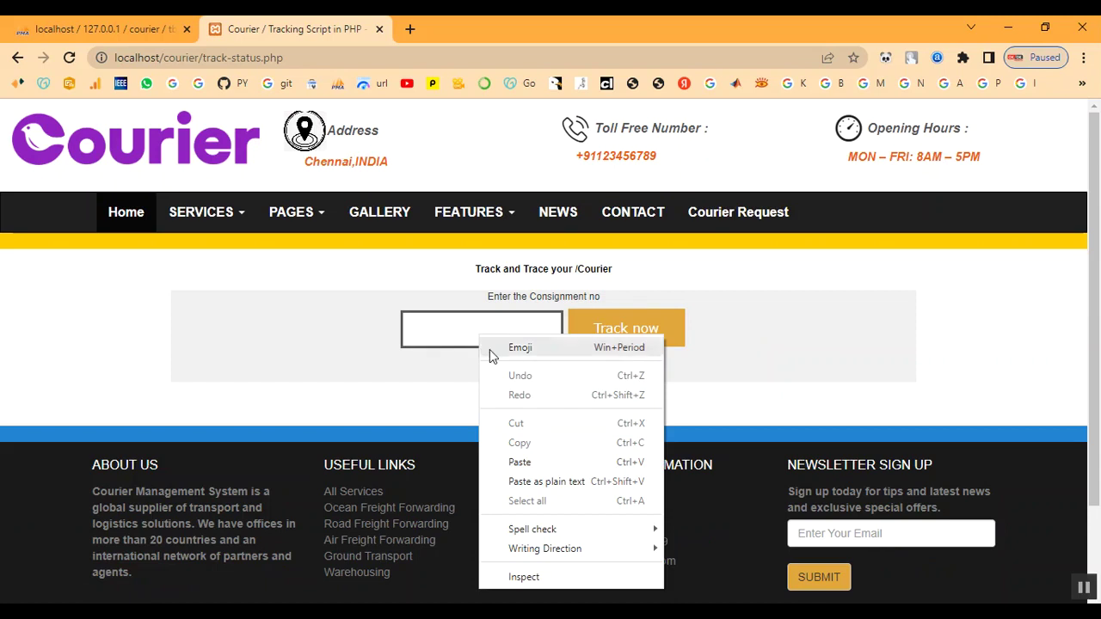
click(514, 462)
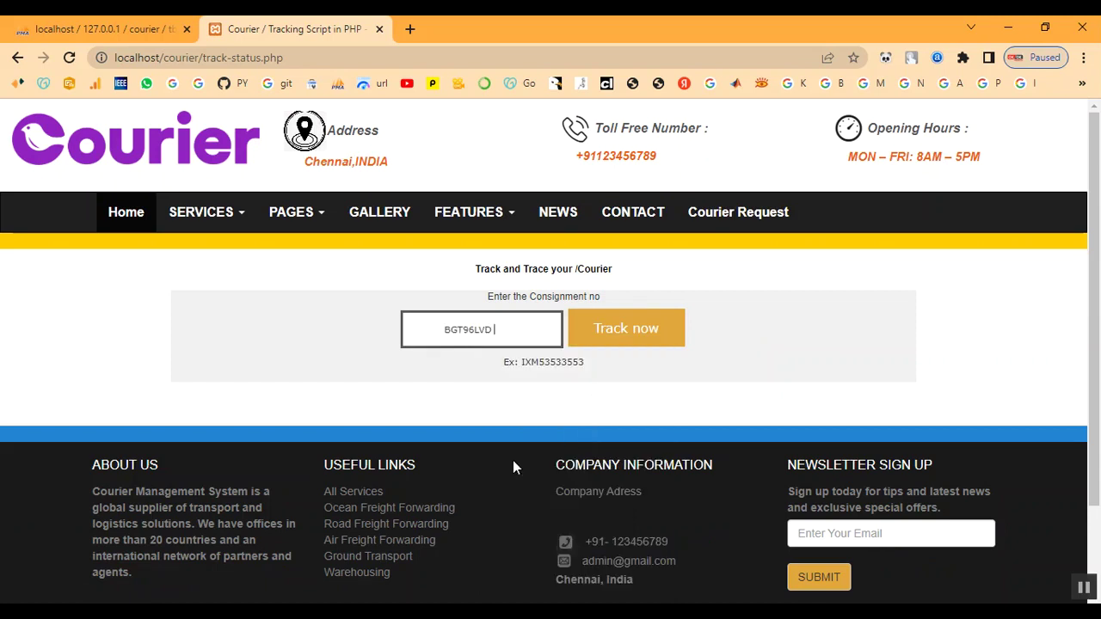
click(638, 336)
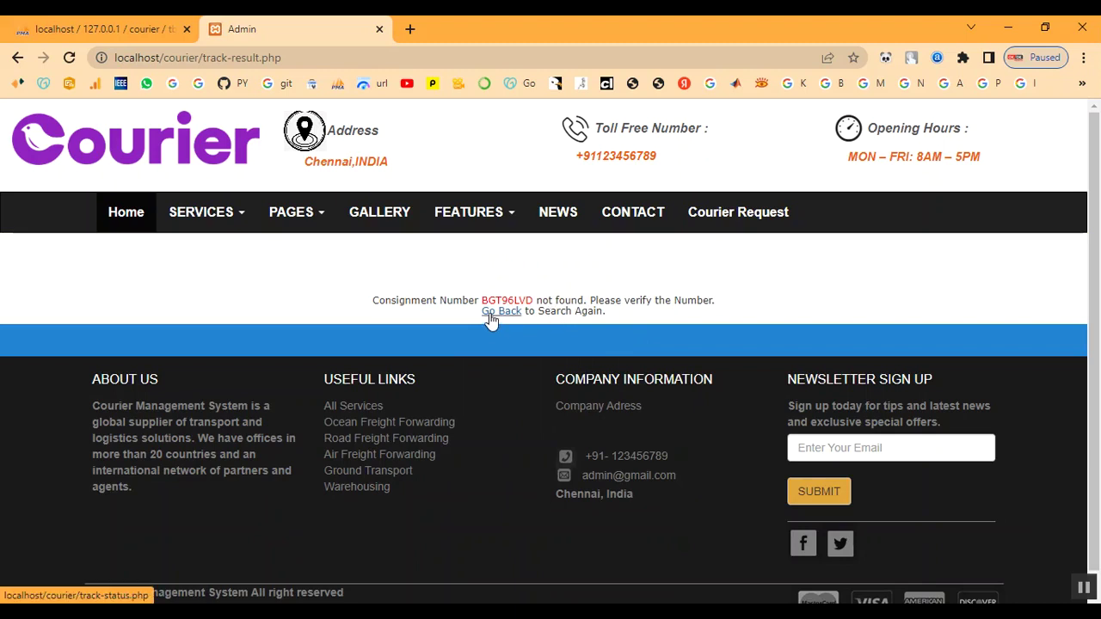
click(497, 313)
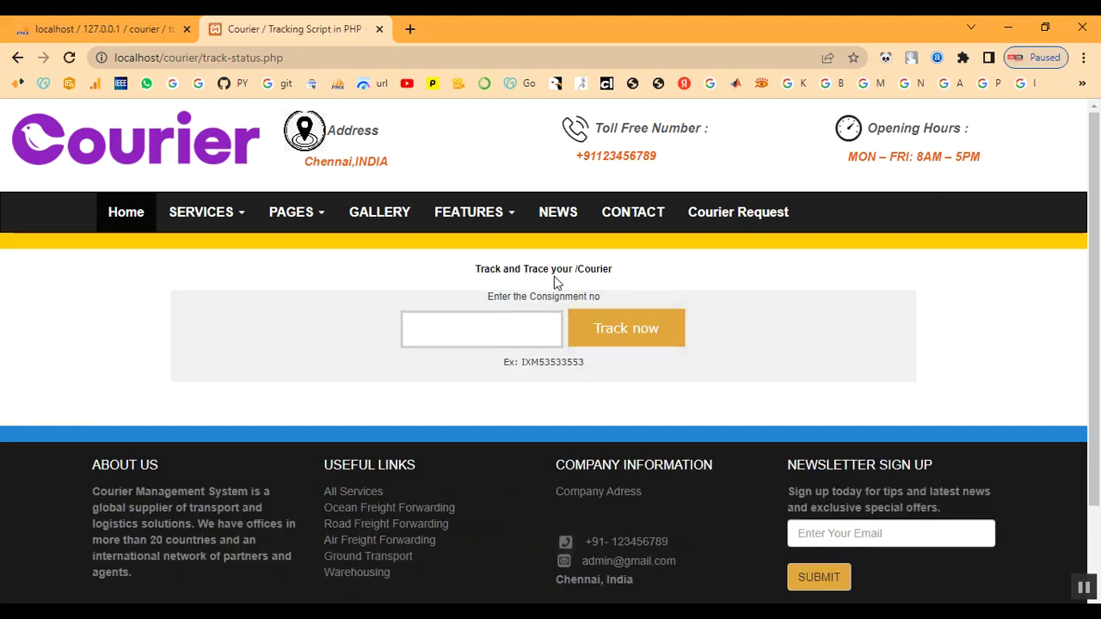
key(alt+Left)
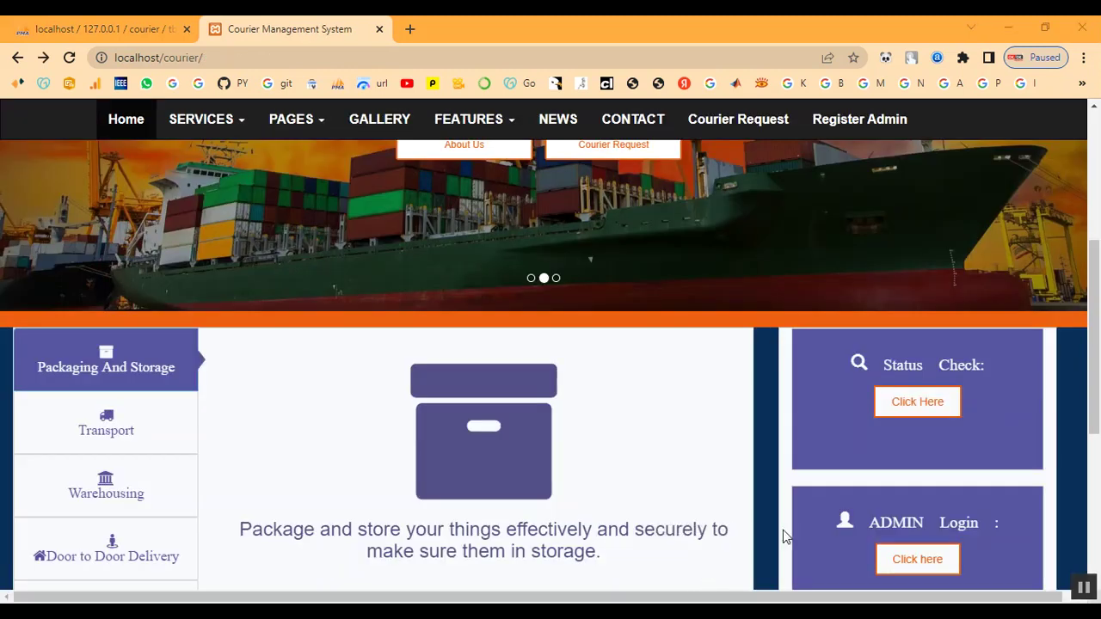
click(922, 404)
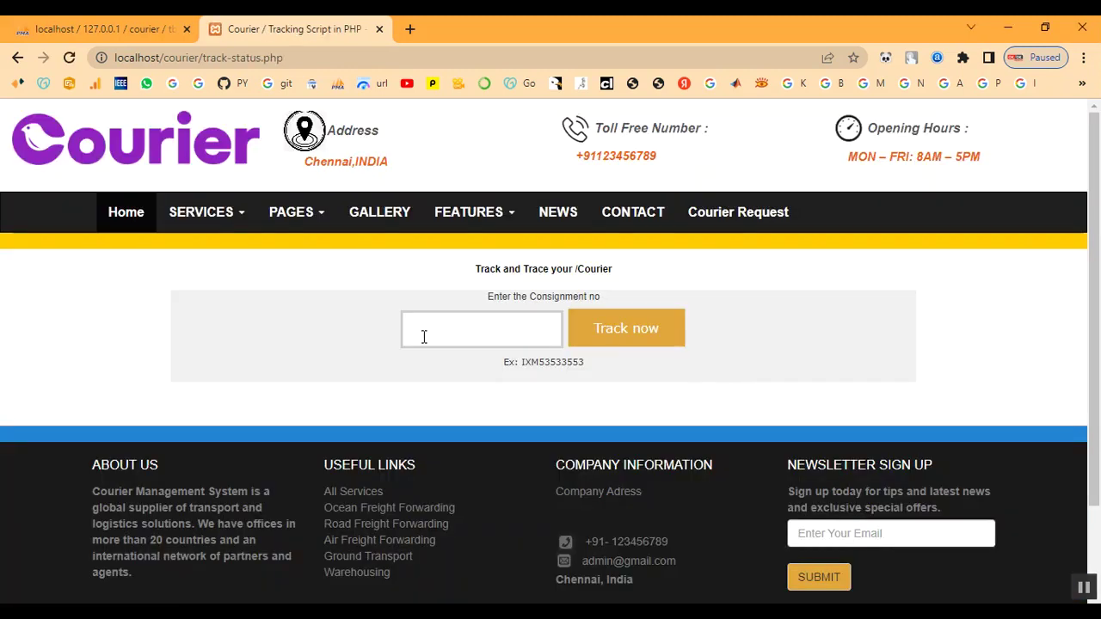
right_click(430, 329)
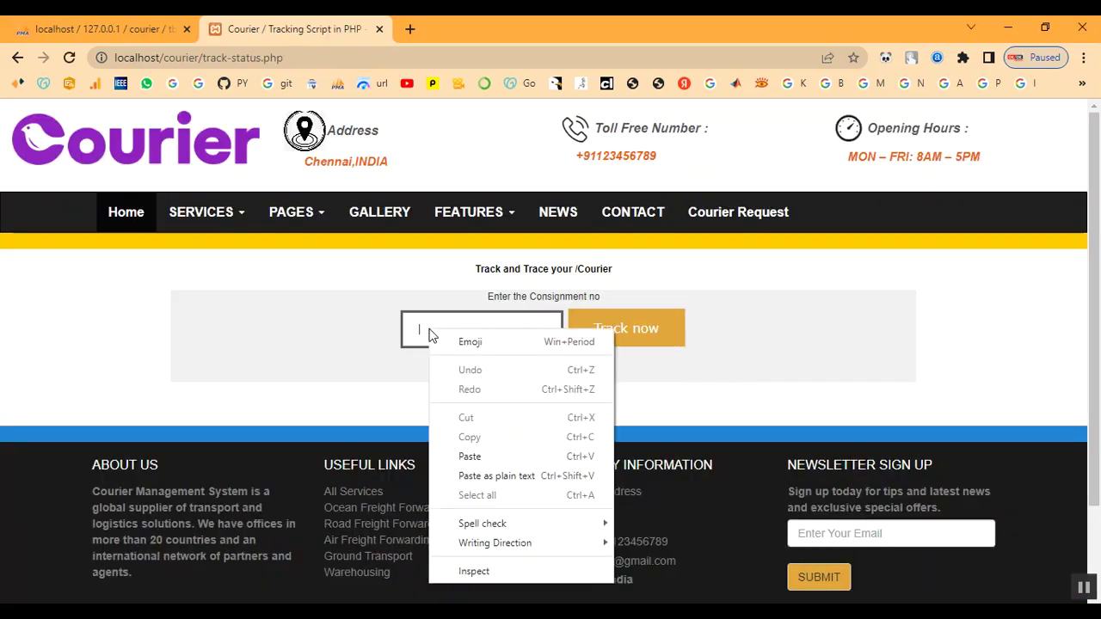
click(474, 461)
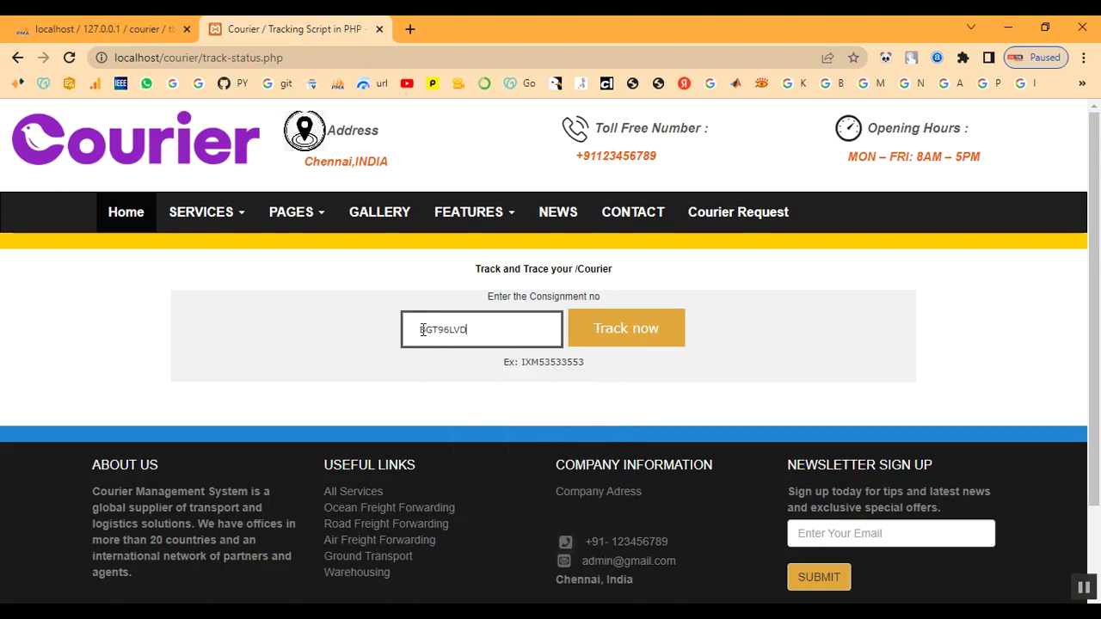
drag(423, 331, 481, 330)
click(482, 331)
click(627, 336)
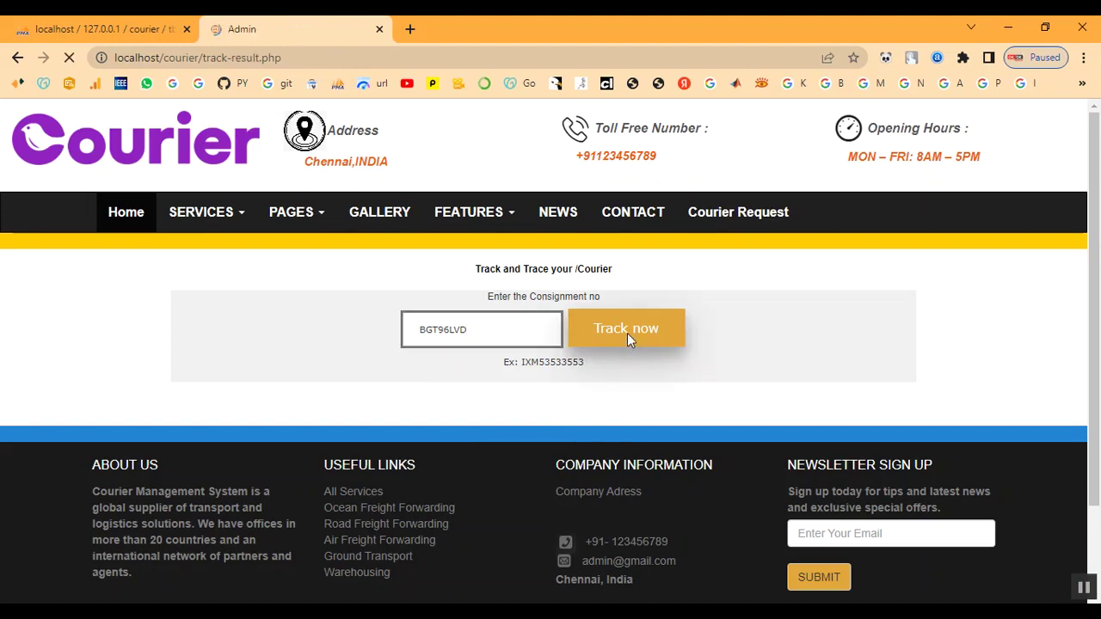
Review BGT96LVD's details: Documents ship type, status Landed, comment 'Your Parcel Reached Sucessfully', then return Home.
drag(177, 292, 405, 322)
click(405, 323)
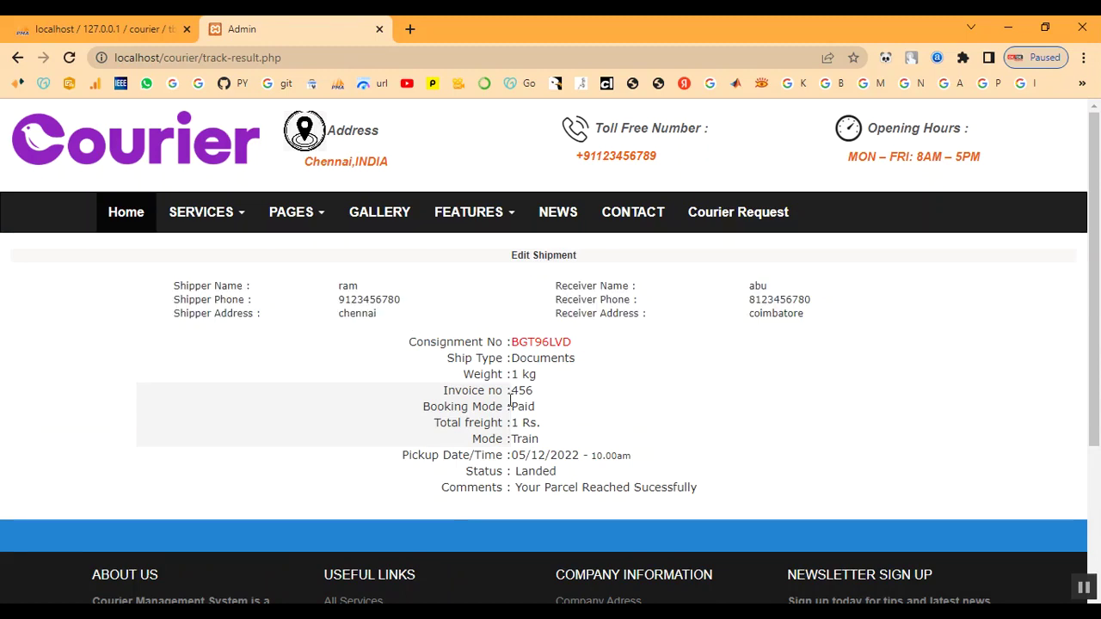
drag(434, 364, 631, 362)
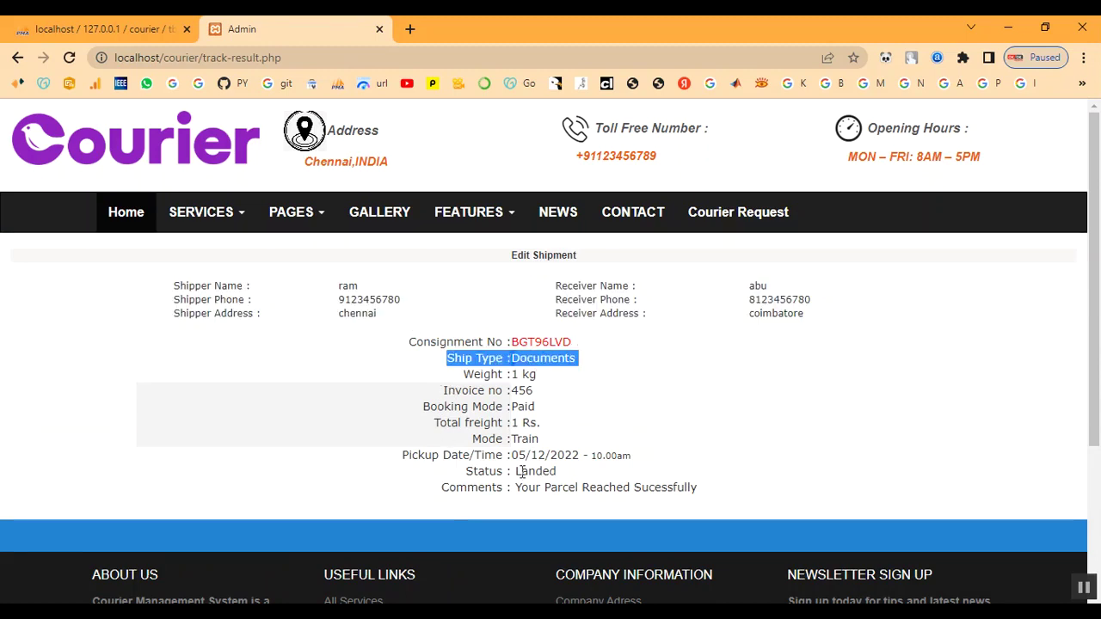
drag(518, 475, 560, 482)
click(571, 482)
scroll(573, 483, down, 1)
scroll(570, 479, down, 3)
scroll(560, 467, up, 3)
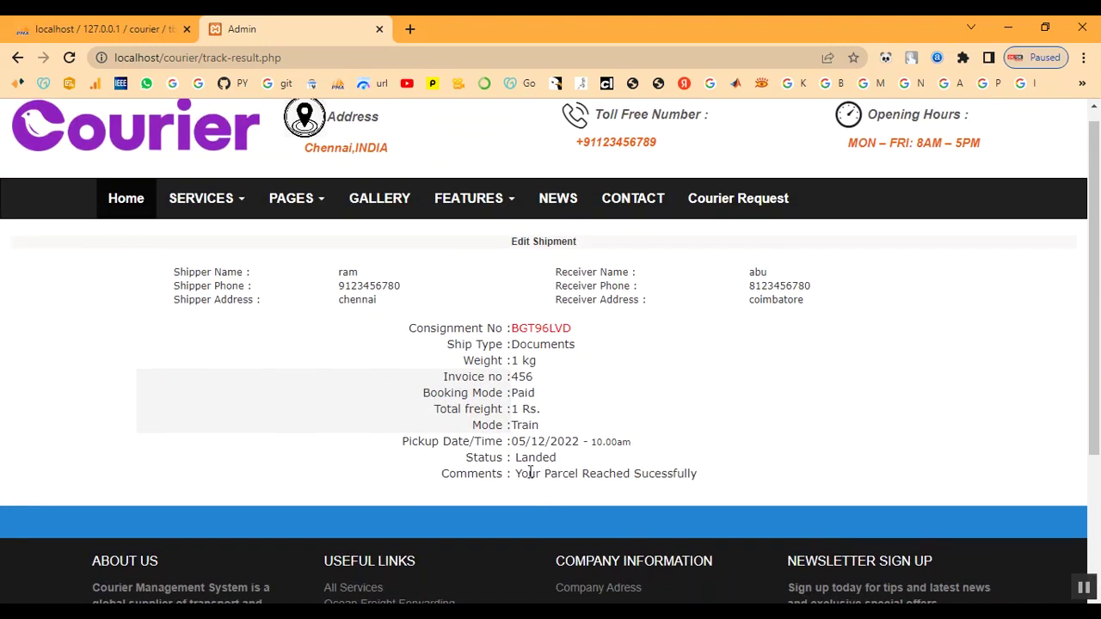
drag(524, 473, 726, 482)
click(725, 482)
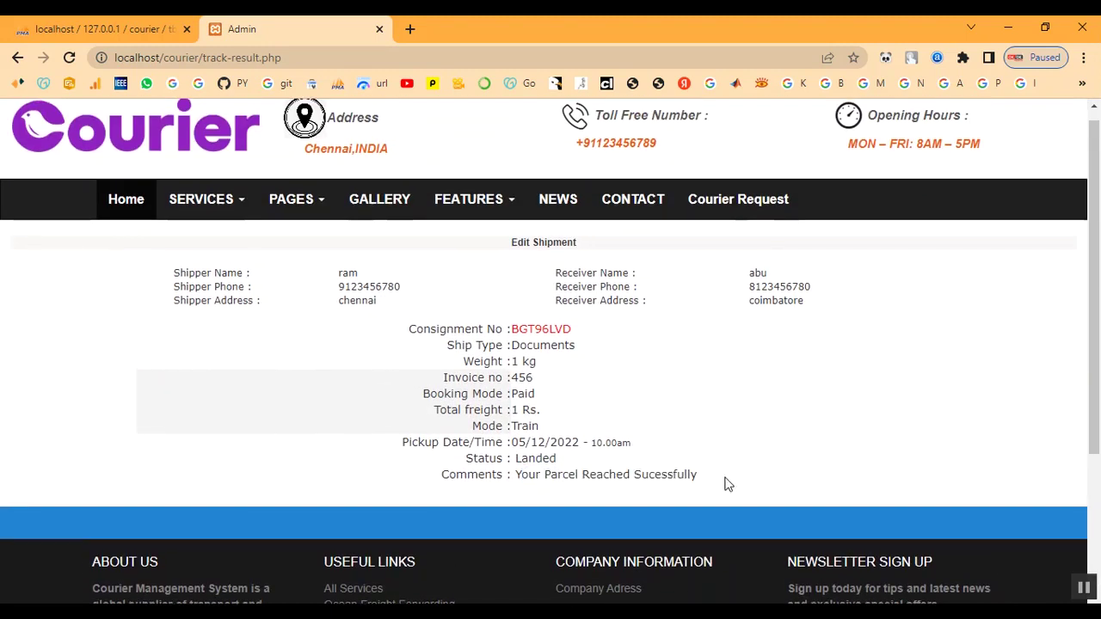
scroll(725, 482, up, 1)
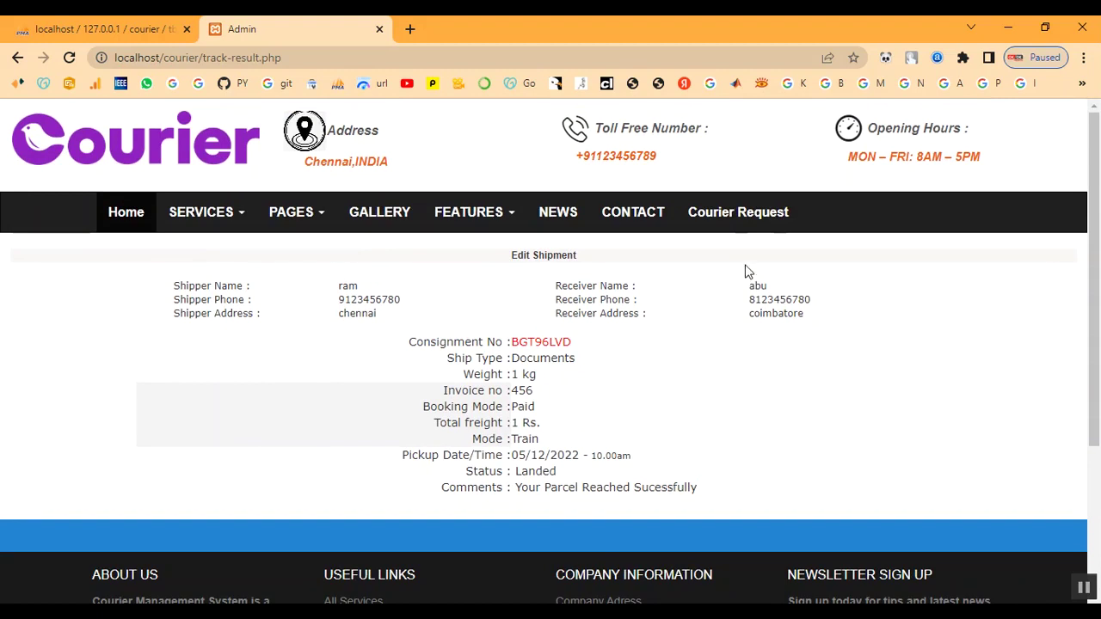
click(127, 217)
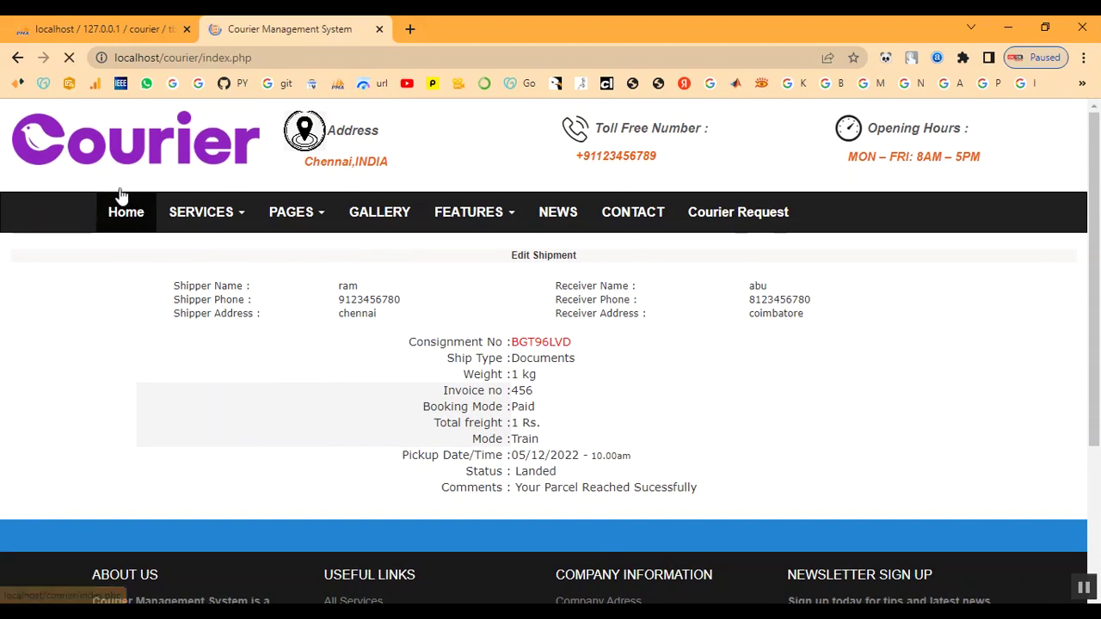
Open the administrator login form and clear the wrongly cased username.
scroll(770, 334, down, 5)
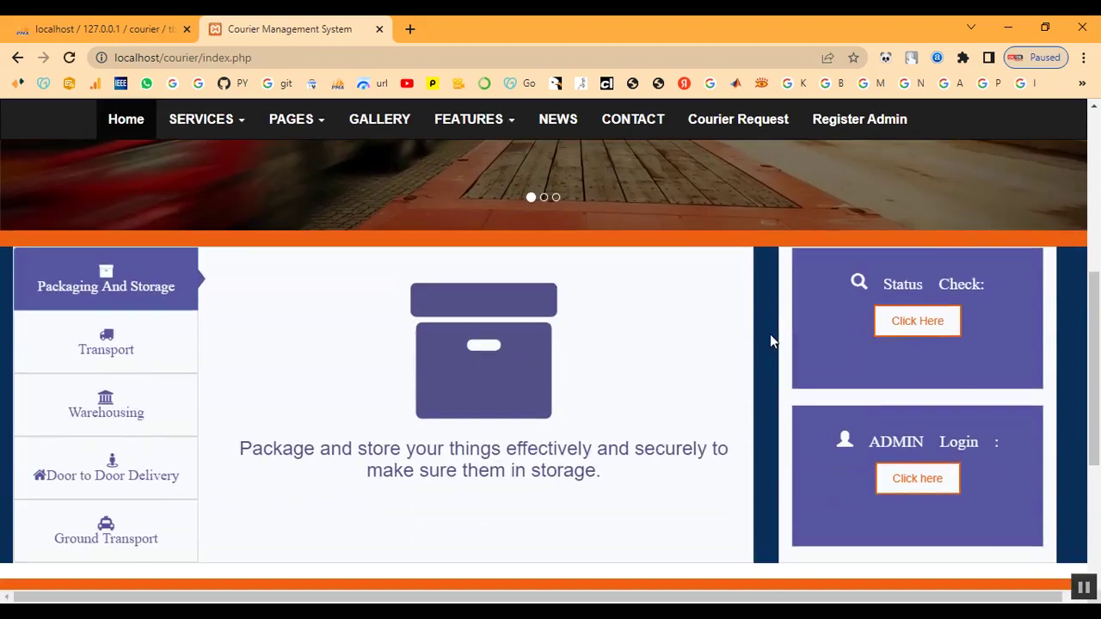
click(917, 479)
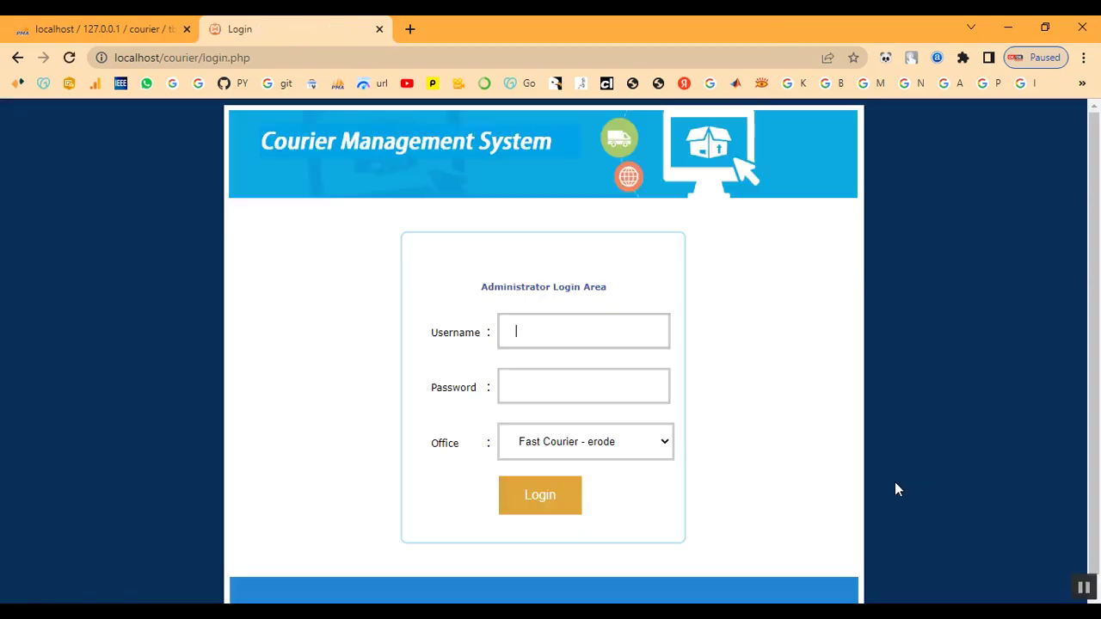
click(546, 340)
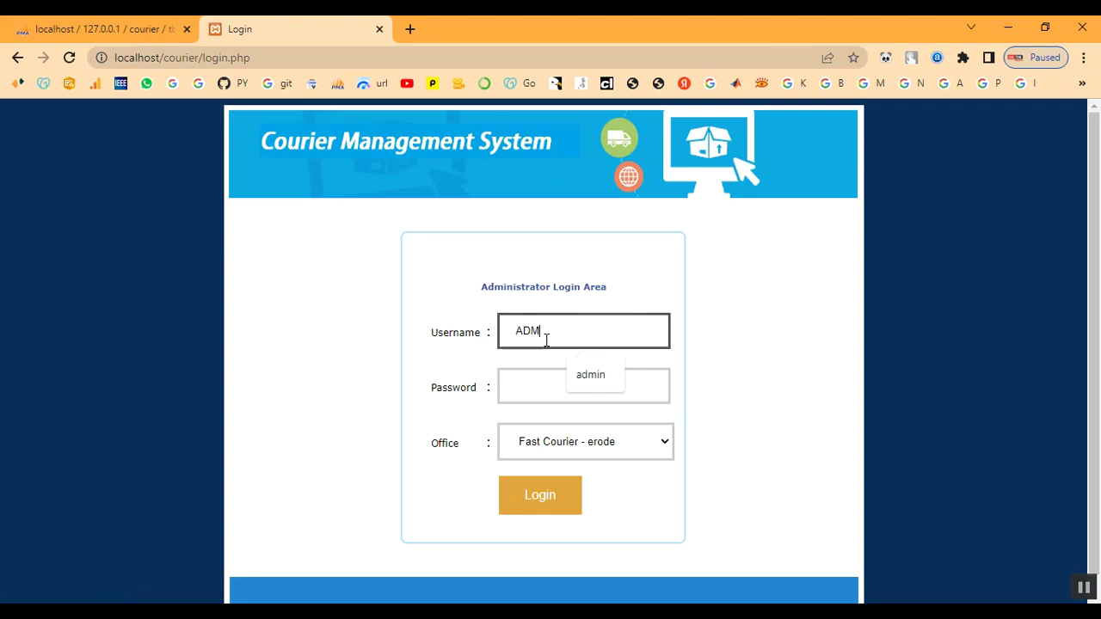
key(Tab)
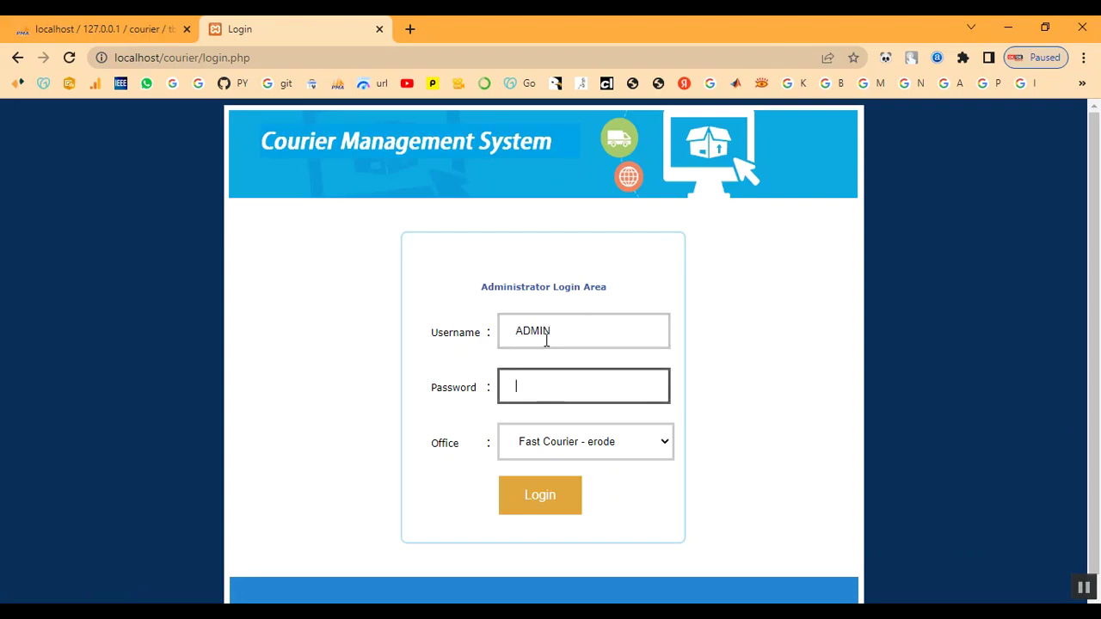
click(565, 336)
drag(565, 336, 427, 328)
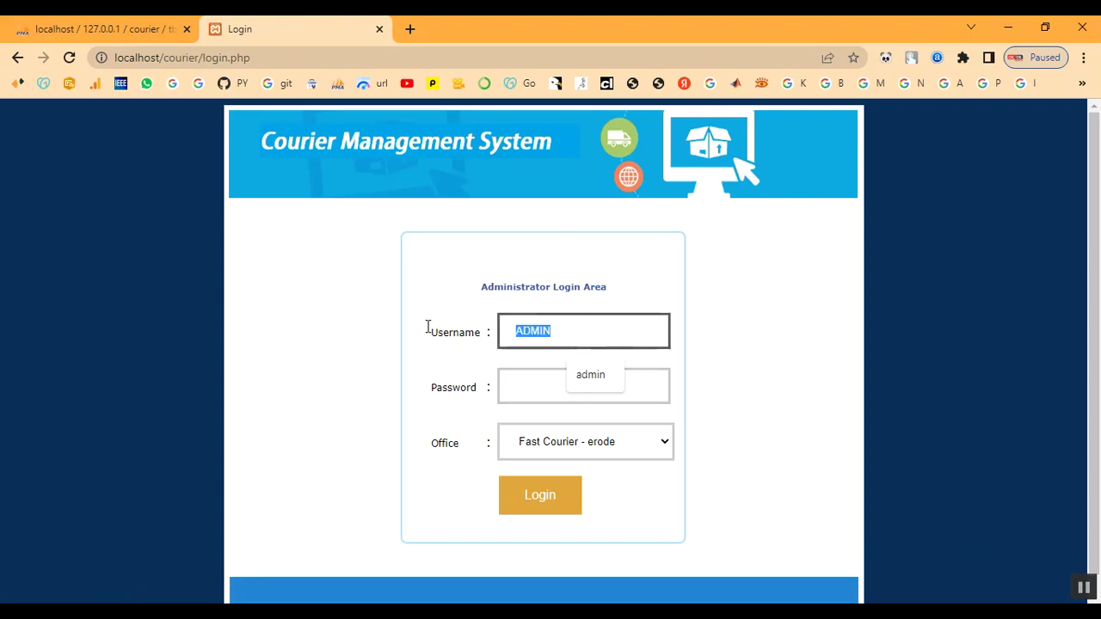
key(BackSpace)
key(Tab)
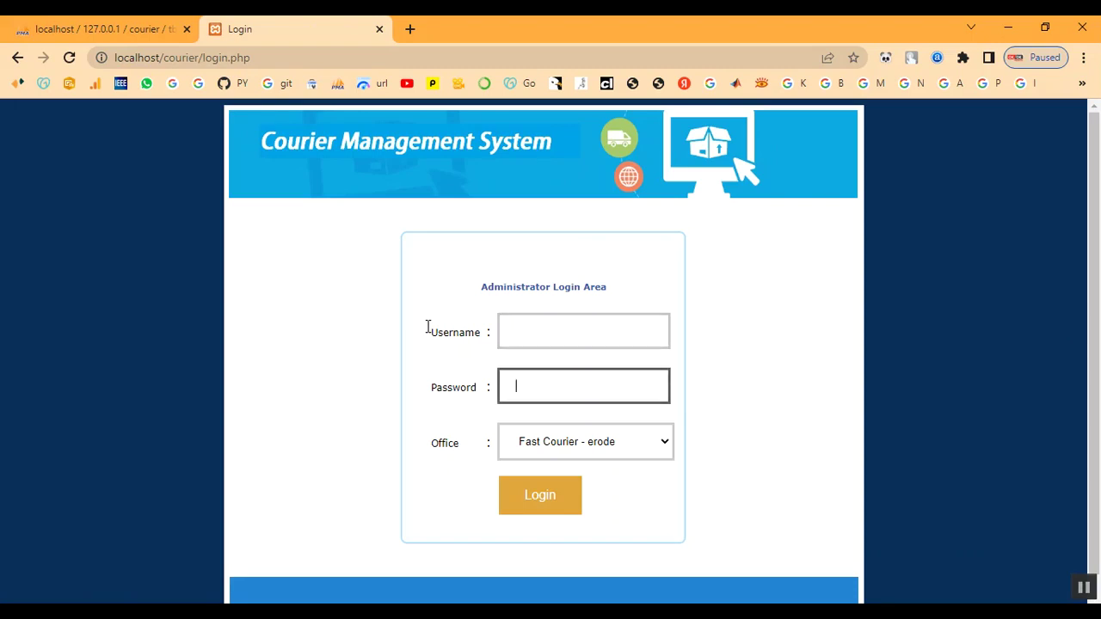
click(546, 331)
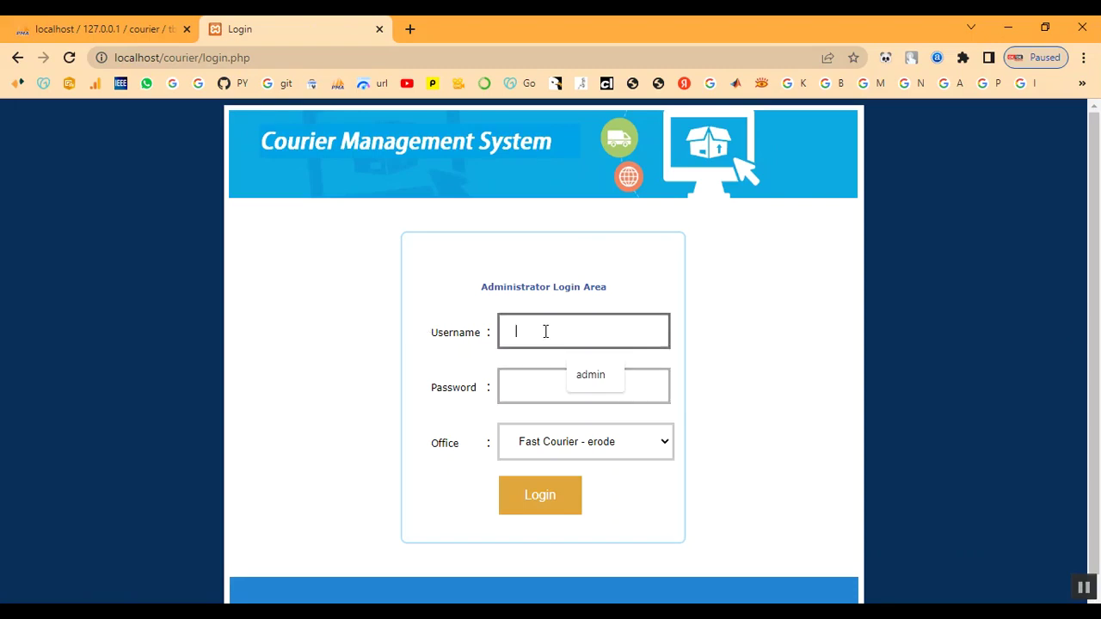
Sign in with the administrator username and password under the Fast Courier chennai office.
text(admin)
key(Tab)
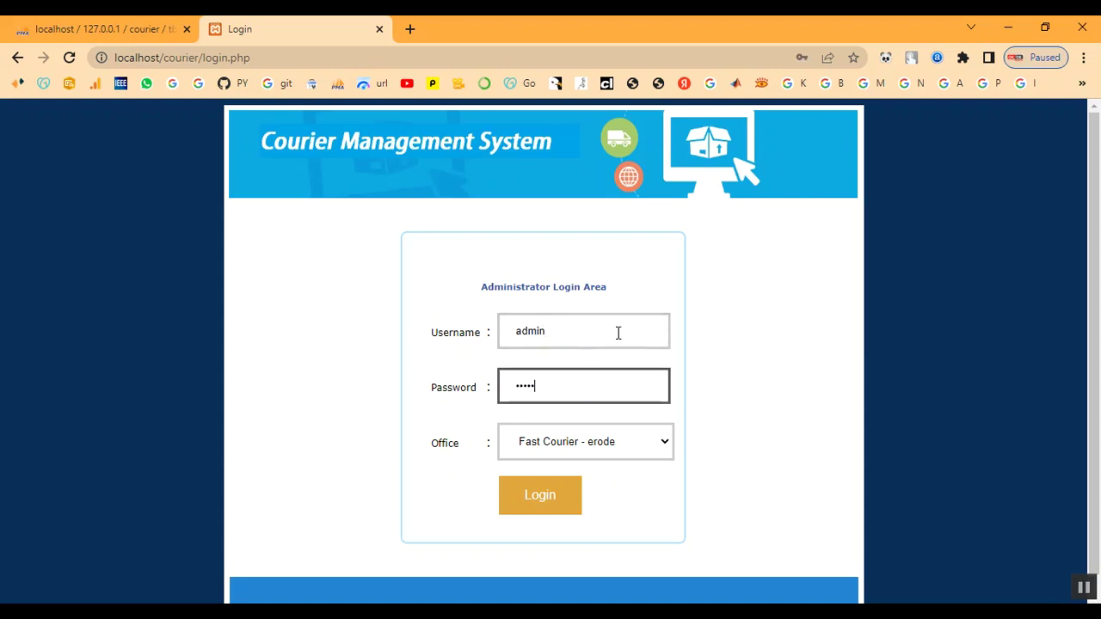
click(593, 446)
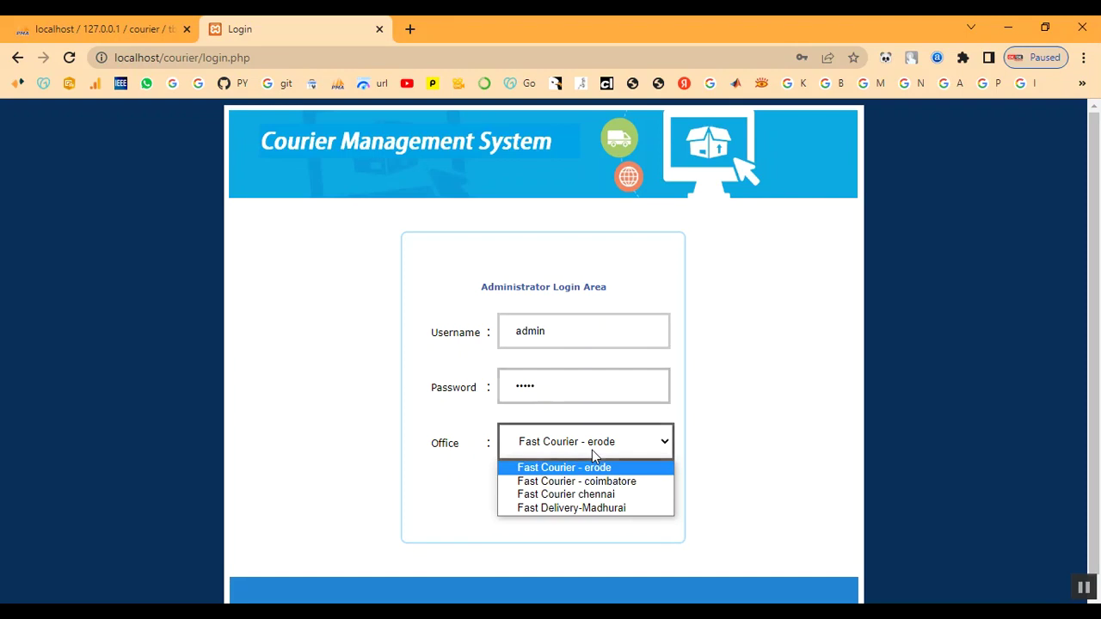
click(567, 495)
click(568, 508)
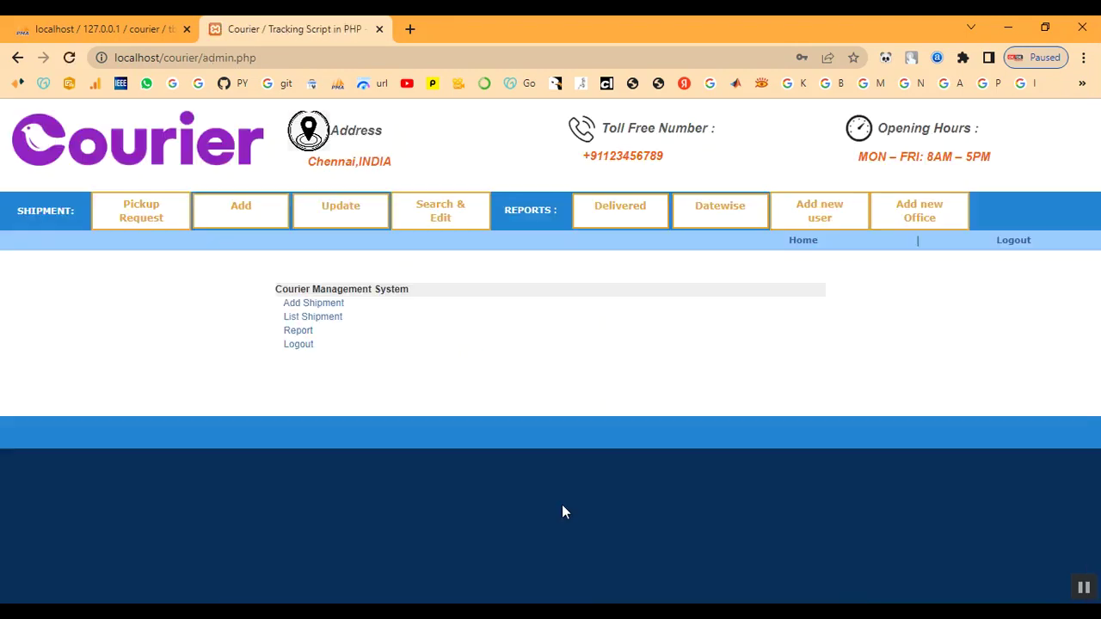
Open BGT96LVD's edit page from Update, then view the empty Delivered report.
click(334, 231)
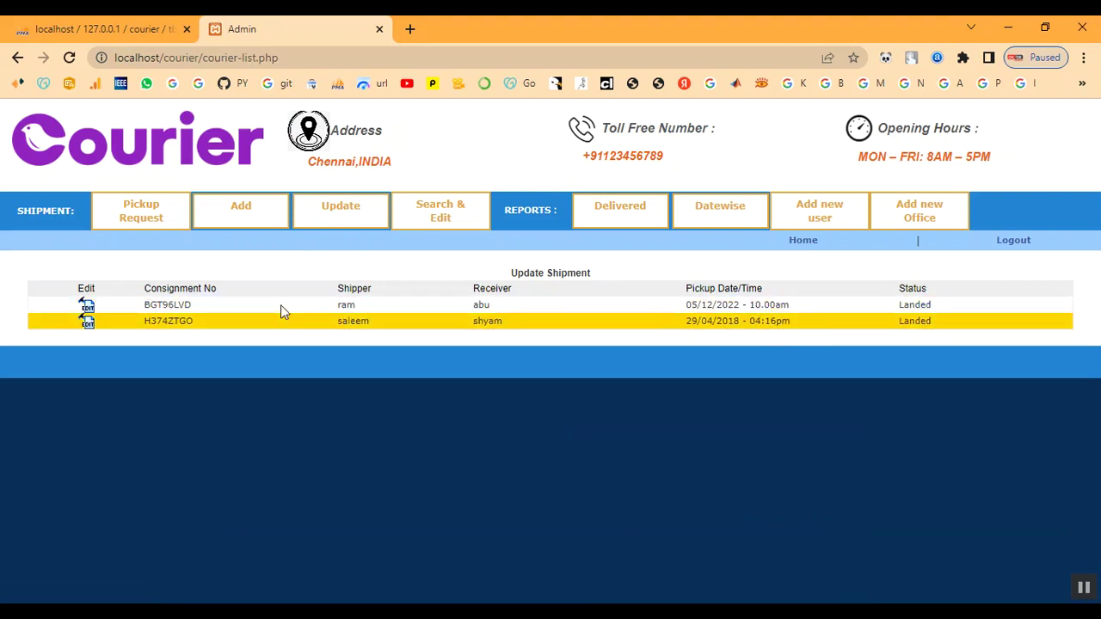
click(87, 312)
scroll(516, 441, down, 2)
scroll(726, 328, up, 2)
click(623, 215)
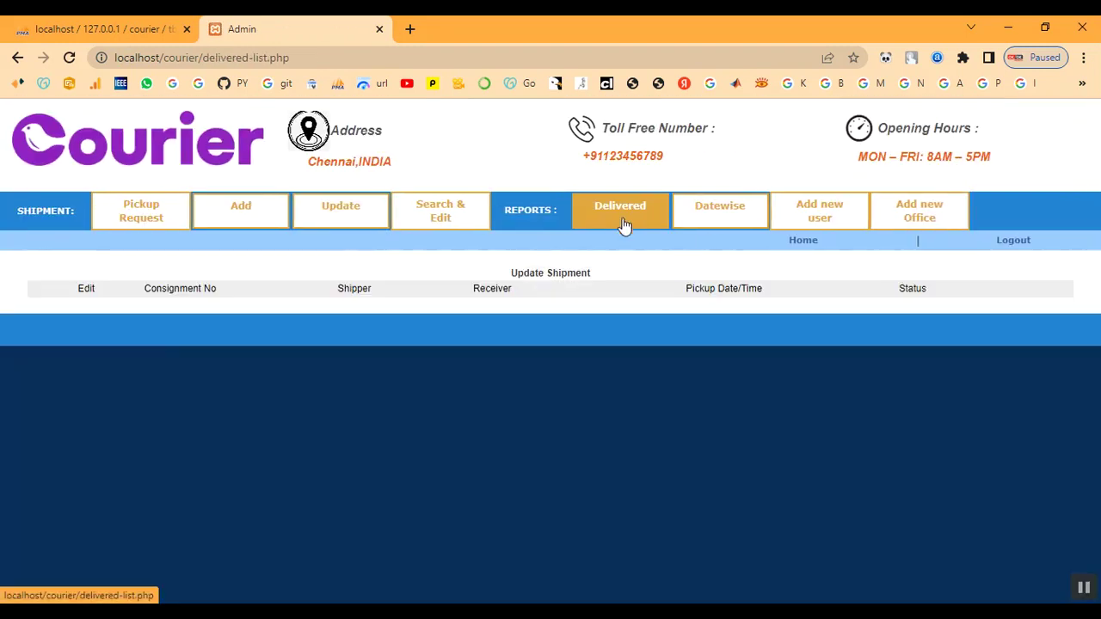